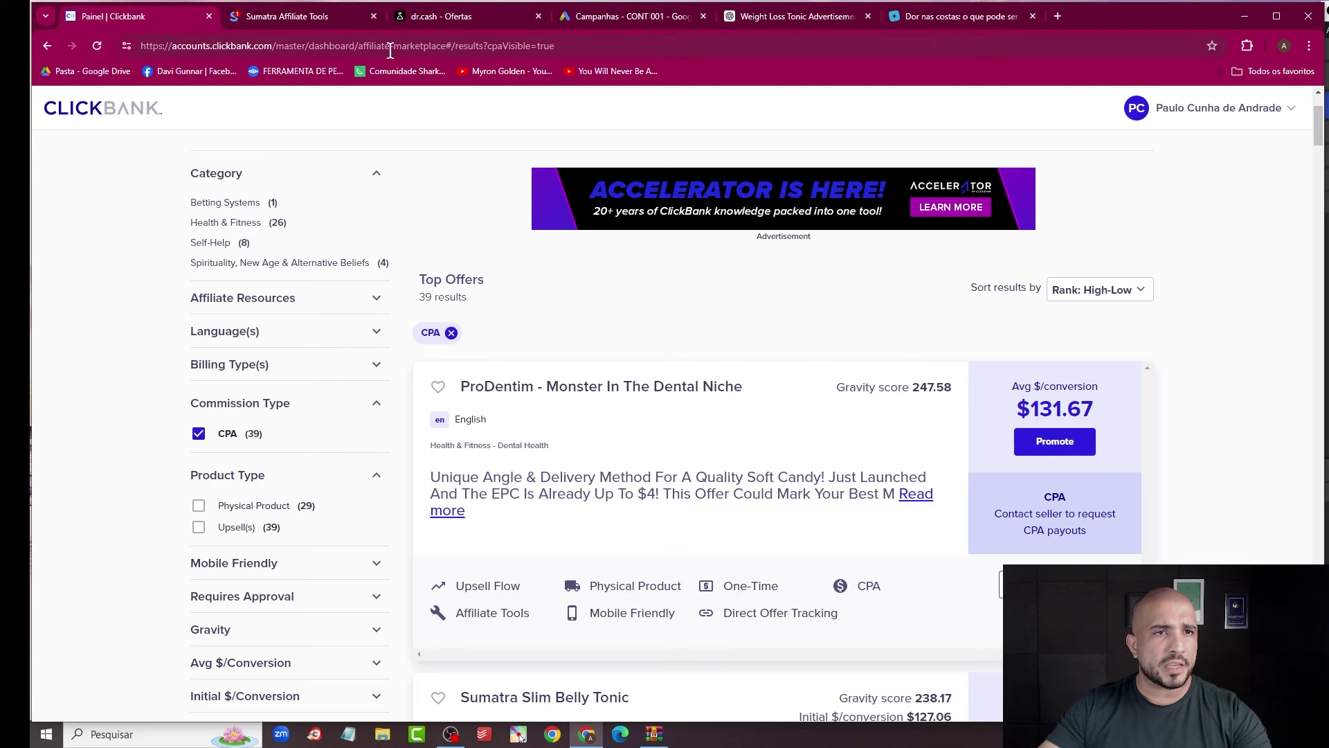
- Close the Sumatra Affiliate Tools page, open the dr.cash offers list and filter it by the CPL model
left_click(374, 16)
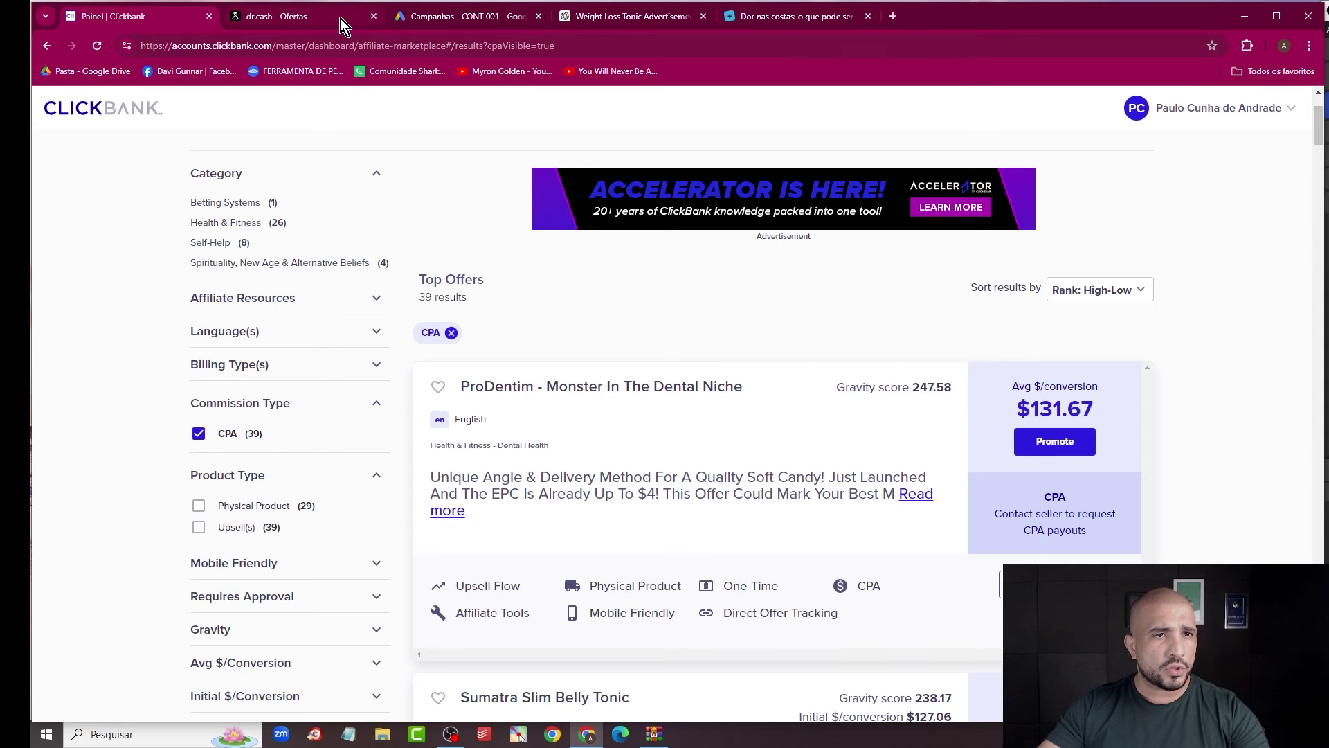
left_click(324, 13)
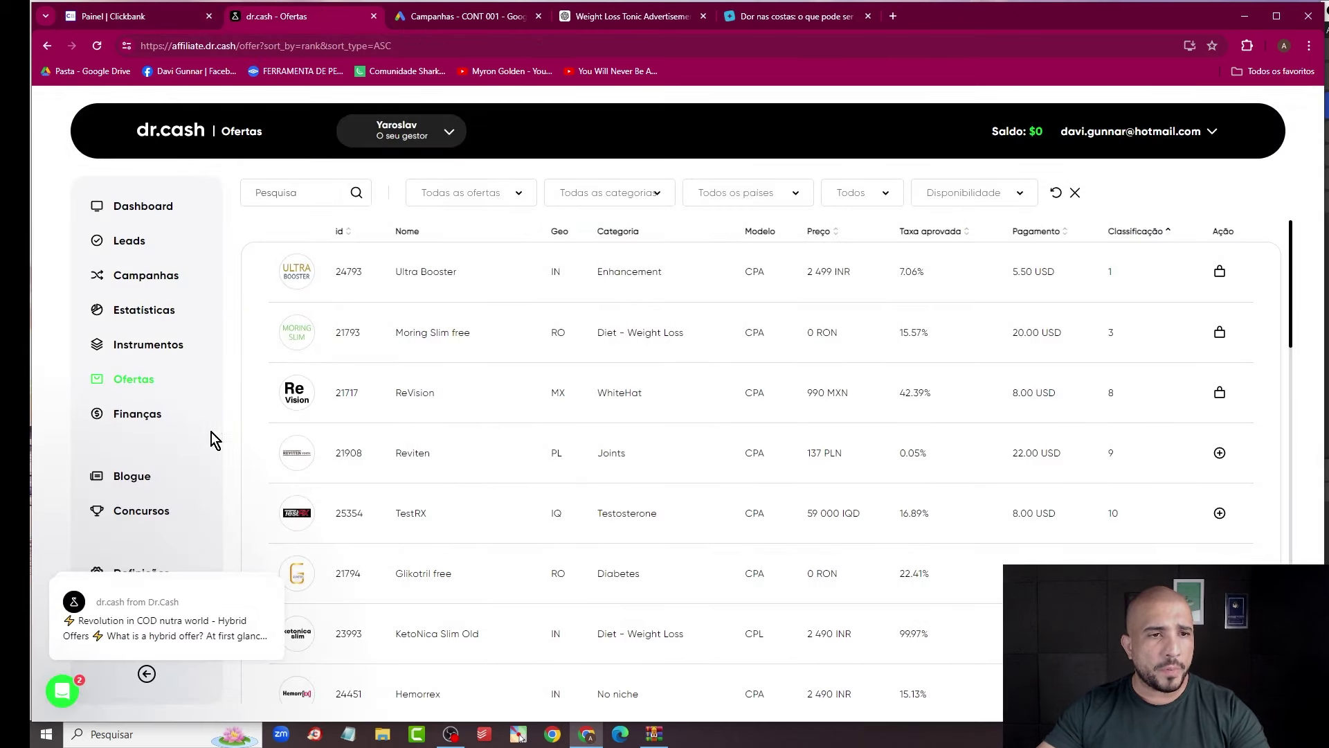
left_click(151, 387)
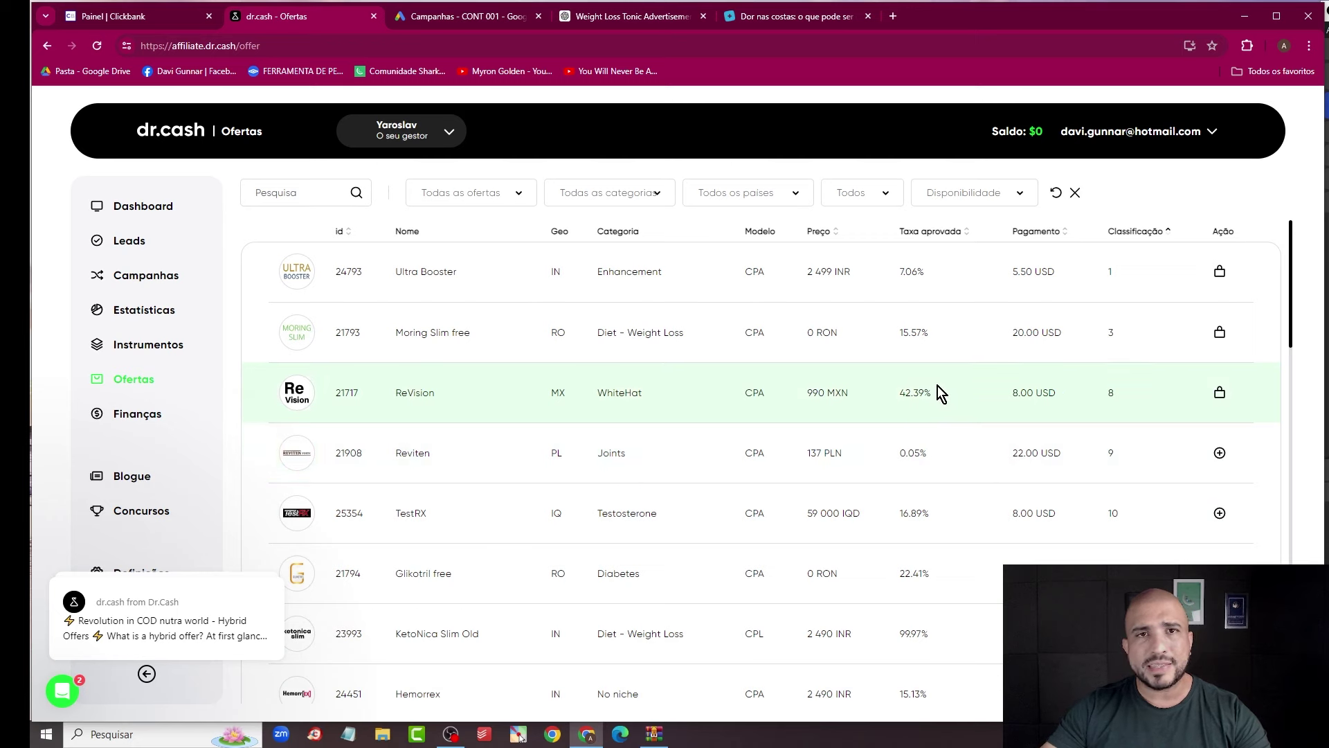
left_click(871, 206)
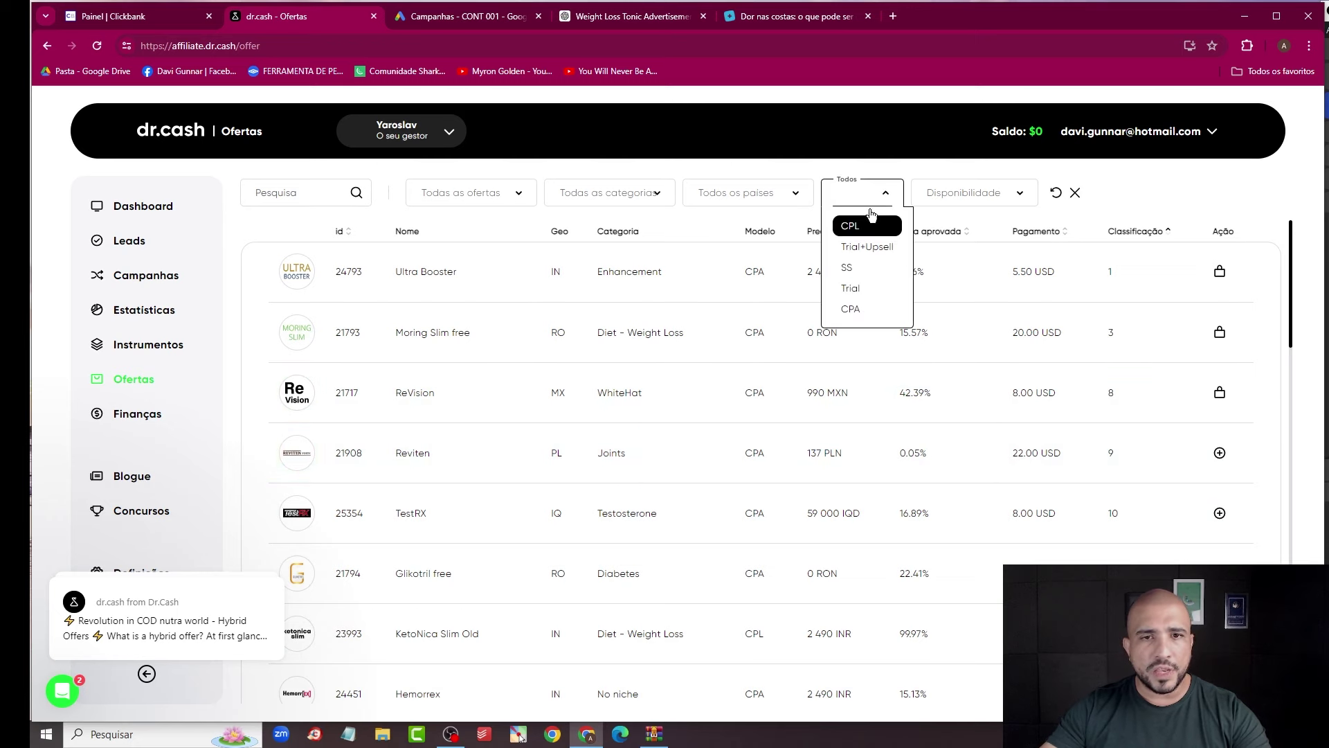
left_click(858, 225)
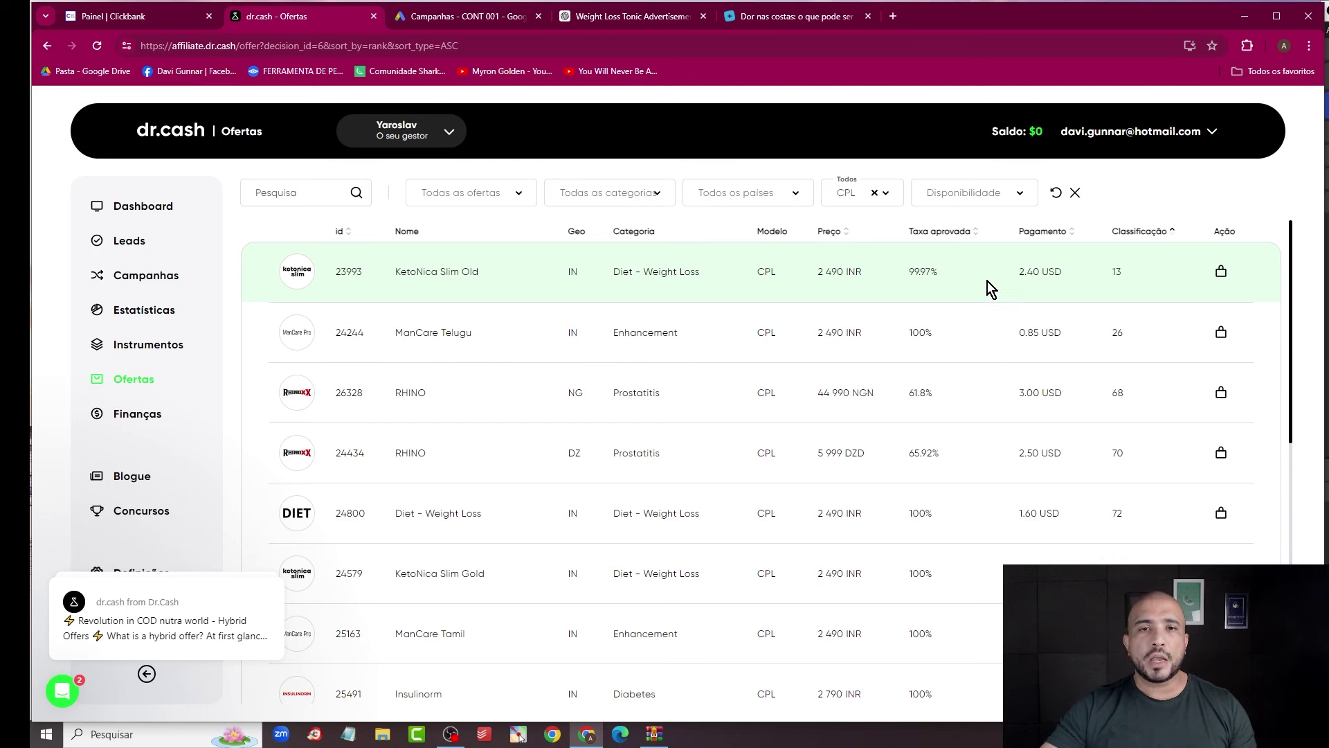
- Check the country tiers in the offers filter without choosing one, and open the KetoNica Slim Old offer
left_click(786, 201)
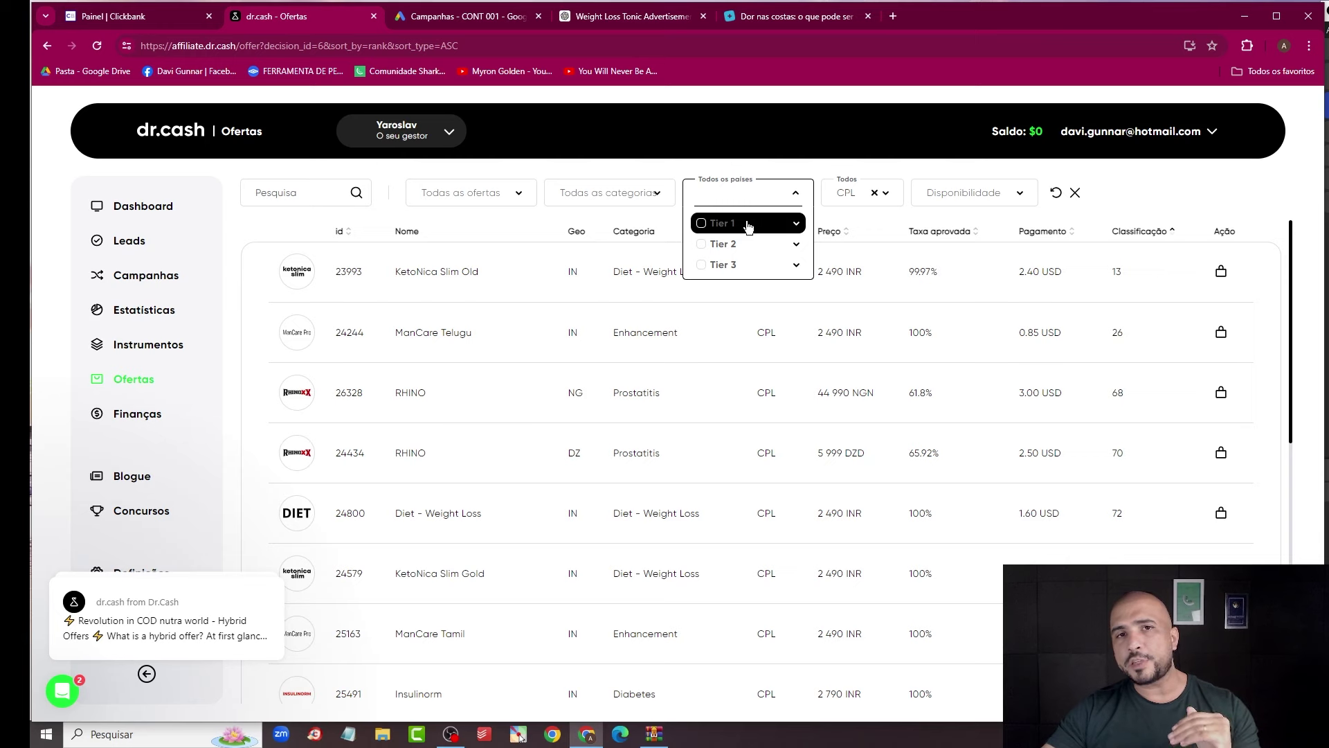
left_click(898, 221)
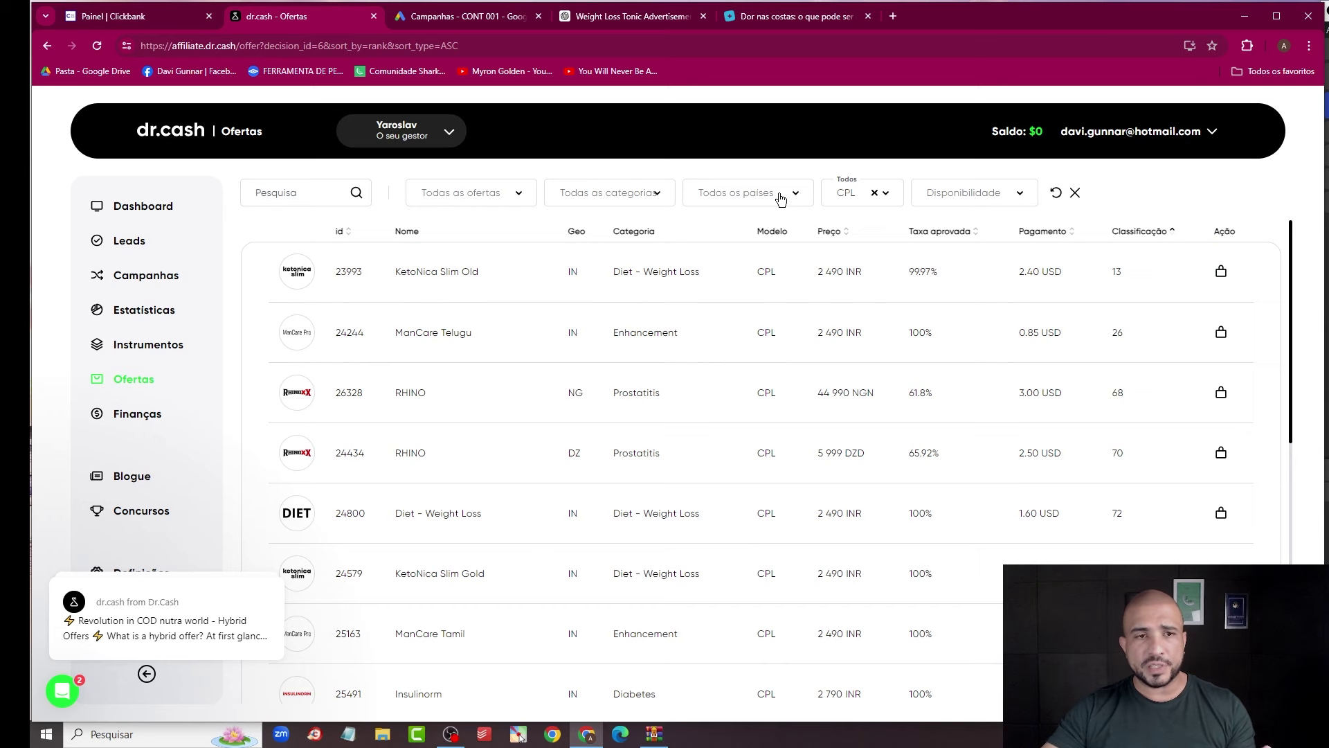
left_click(445, 279)
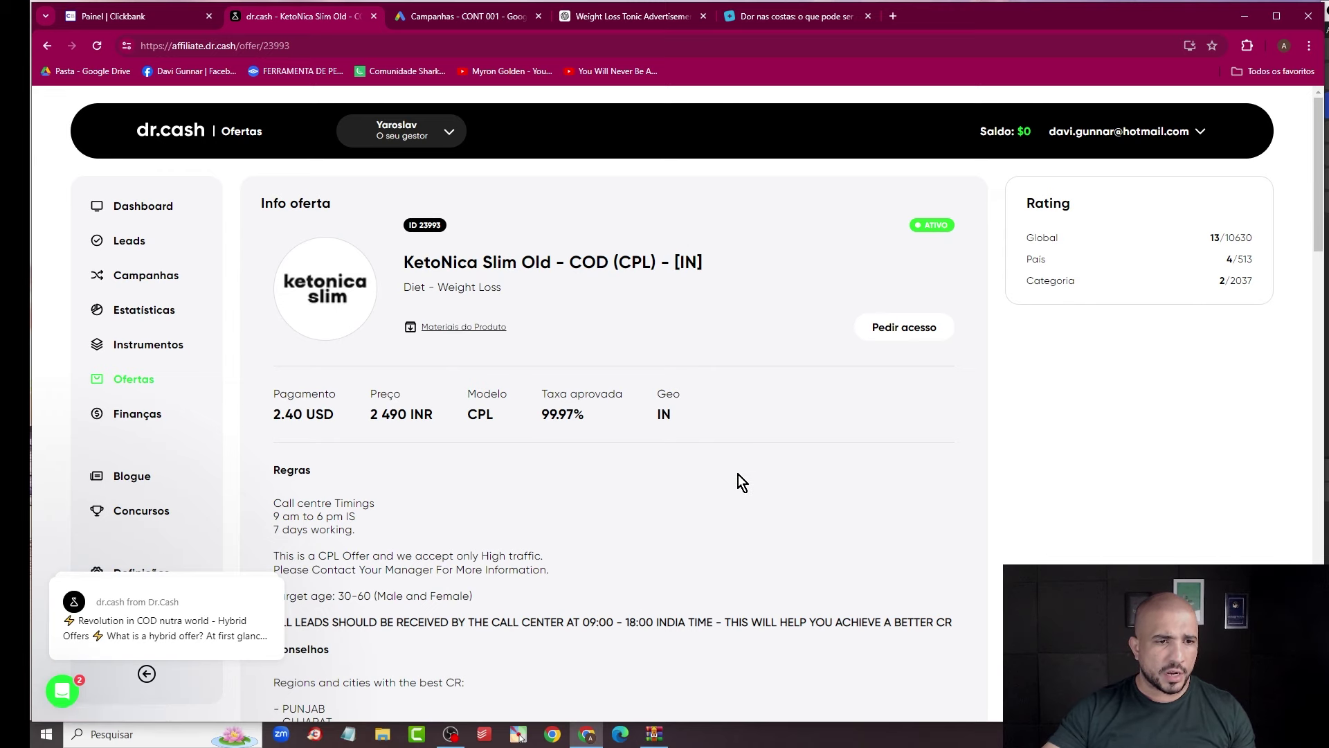
- Examine the KetoNica Slim Old offer's rules, target age, lead hours and advice on regions by conversion rate
scroll(738, 475, "down", 2)
scroll(709, 446, "down", 5)
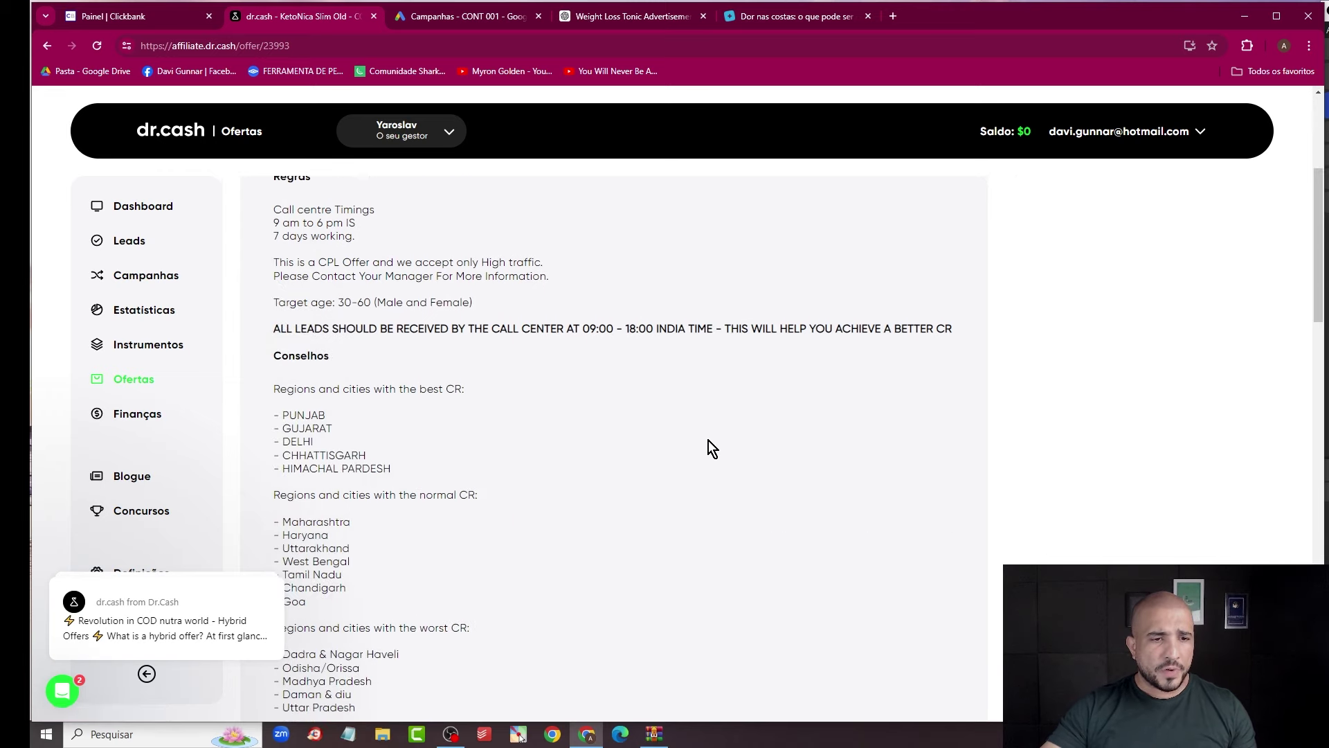
left_click_drag(577, 604, 196, 332)
left_click(693, 450)
scroll(694, 450, "up", 2)
scroll(693, 450, "up", 3)
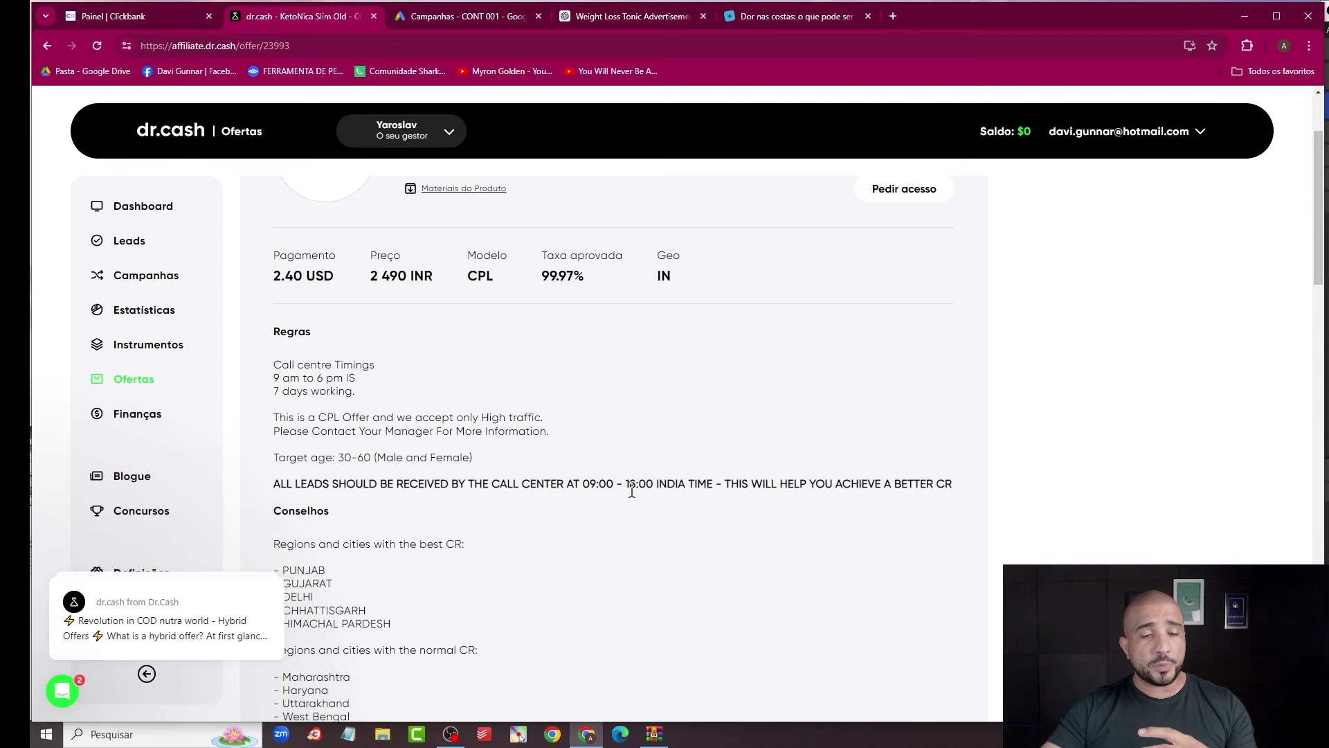
scroll(632, 490, "down", 2)
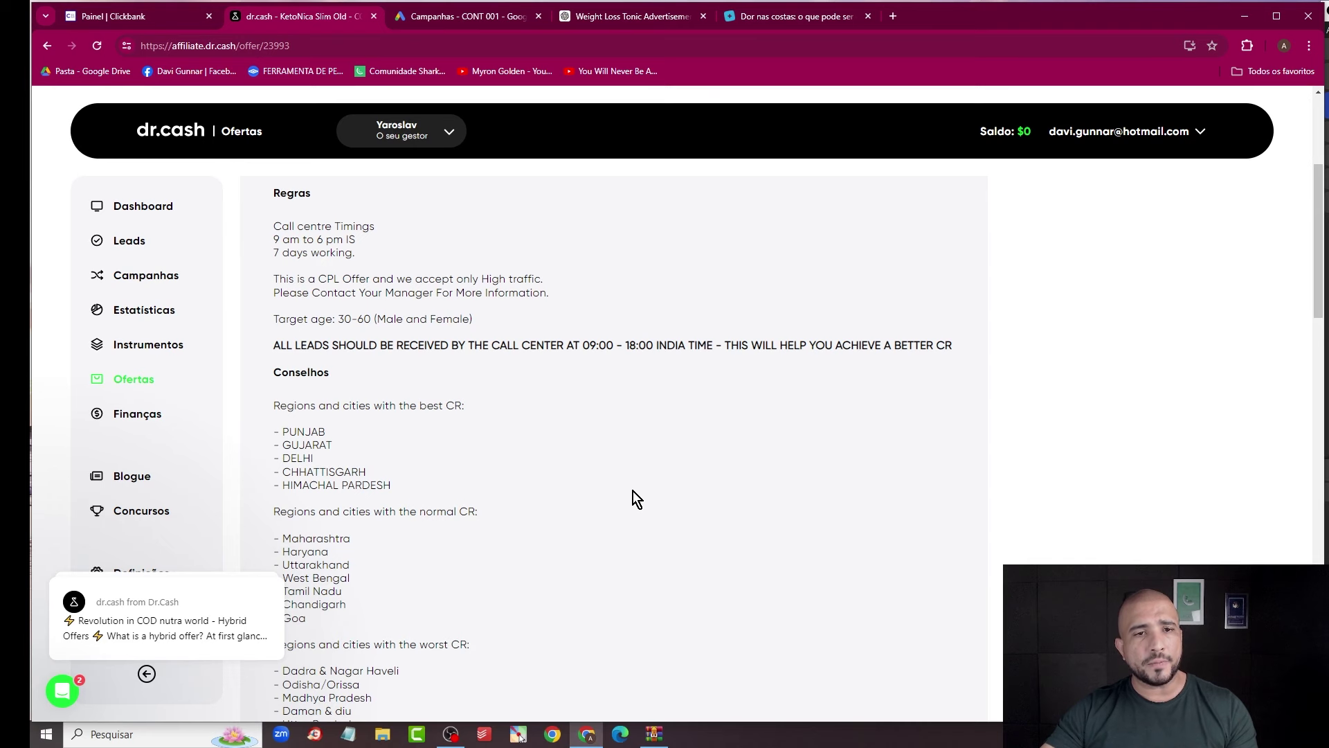
scroll(632, 487, "down", 2)
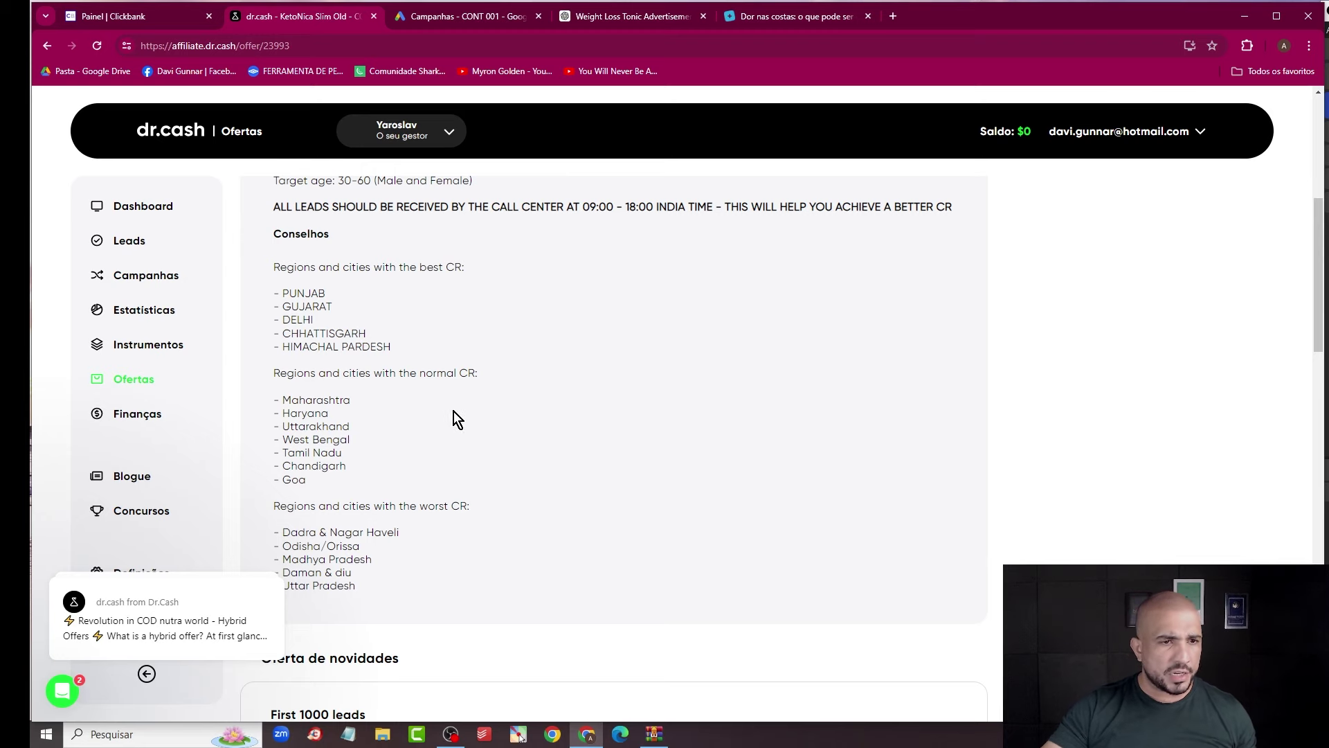
scroll(483, 413, "down", 1)
scroll(484, 413, "down", 2)
scroll(484, 412, "up", 2)
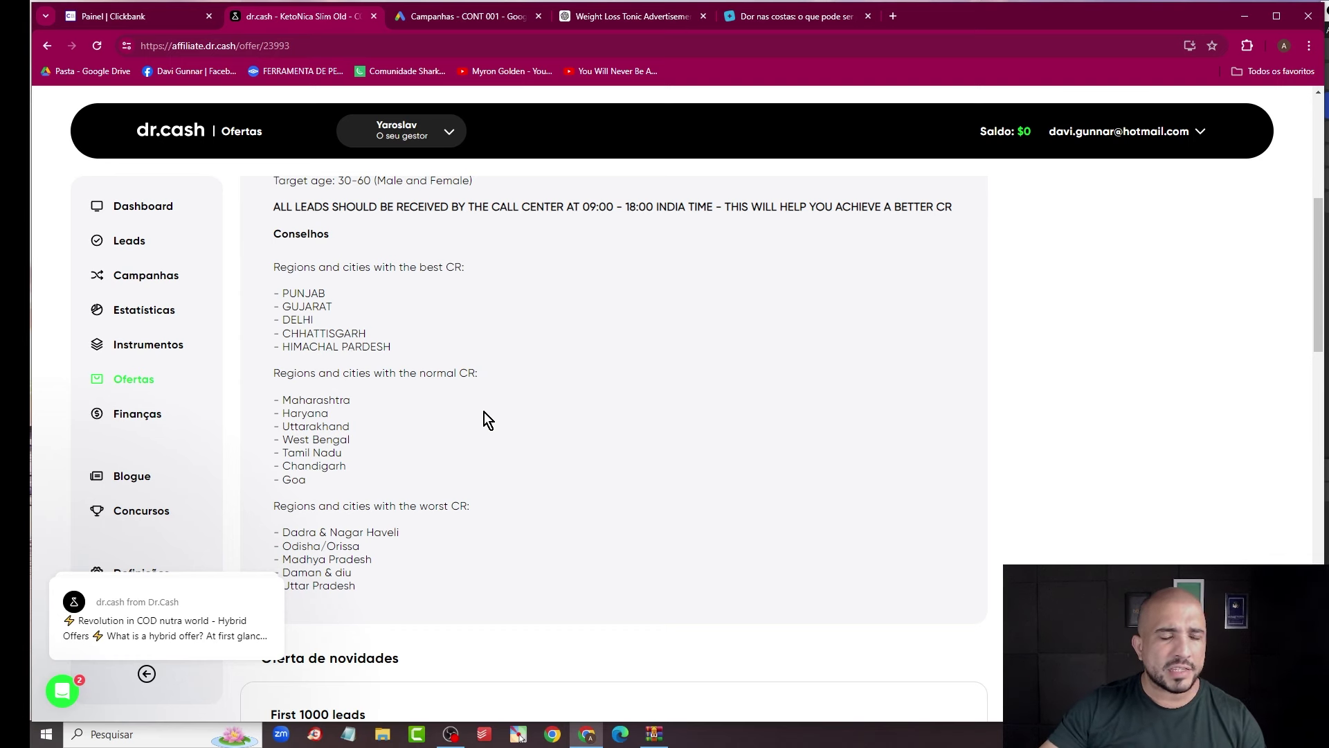
scroll(484, 411, "up", 2)
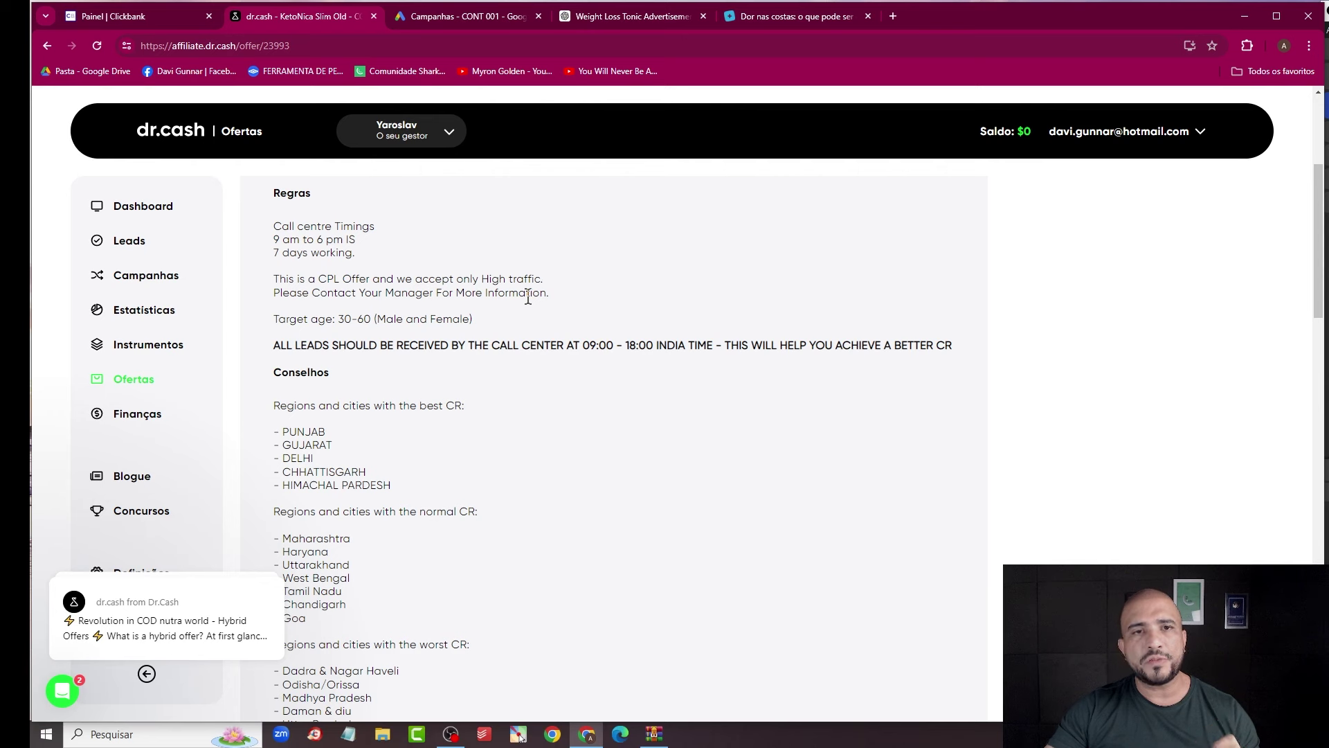
- Close the back-pain article and the ChatGPT weight loss advertisement conversation, and return to the Google Ads campaigns page
left_click(869, 16)
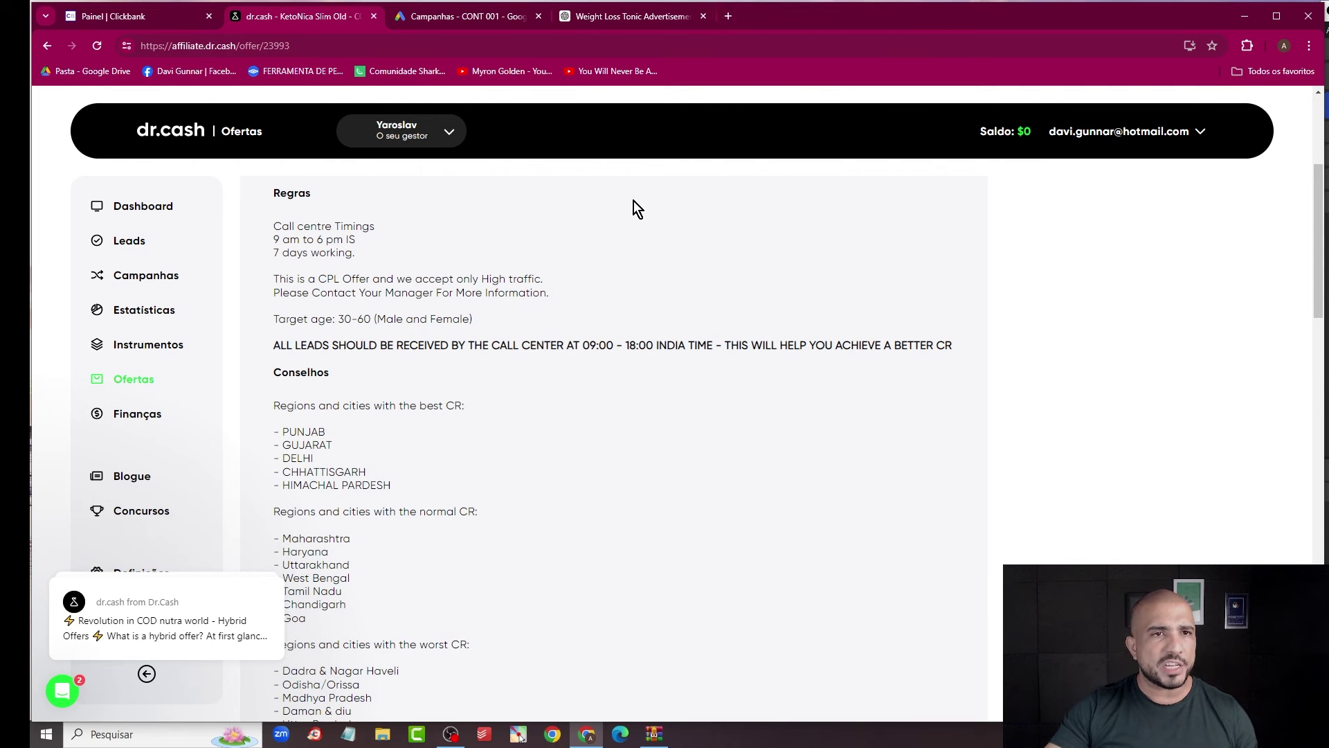
left_click(466, 12)
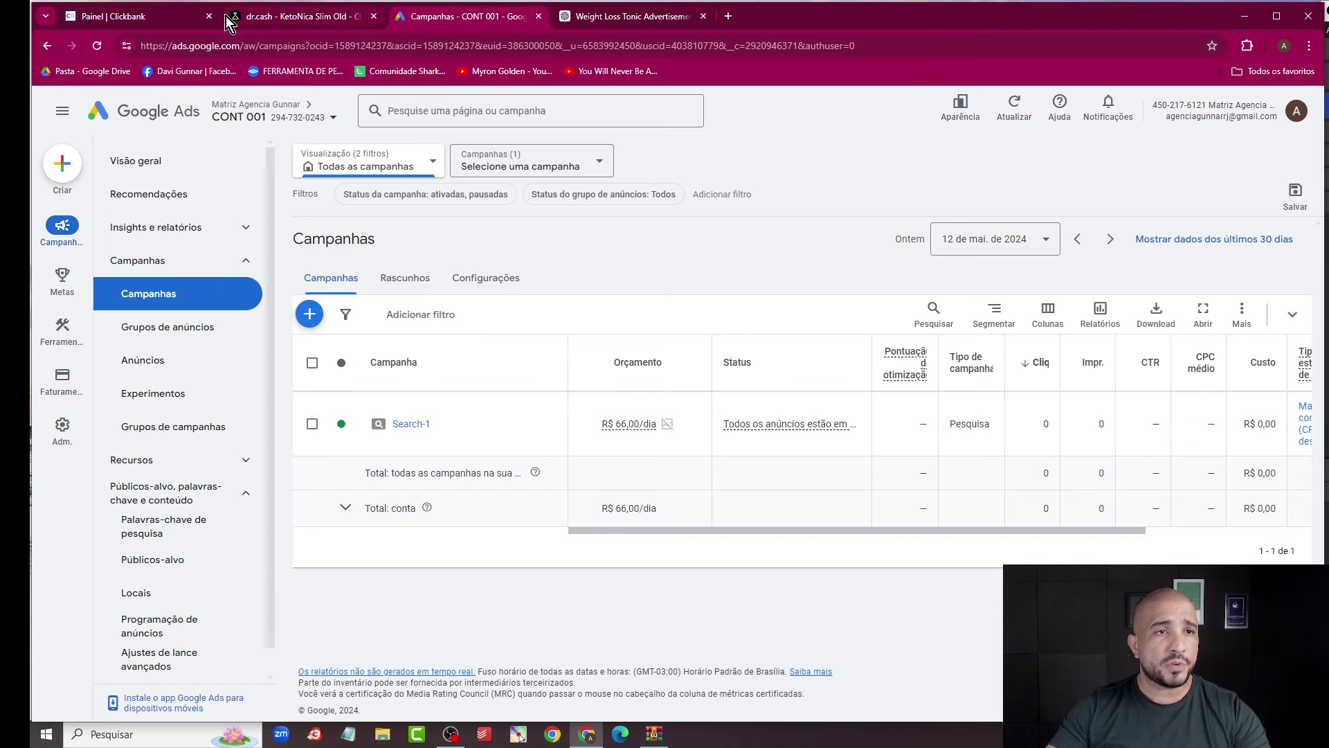
left_click(147, 17)
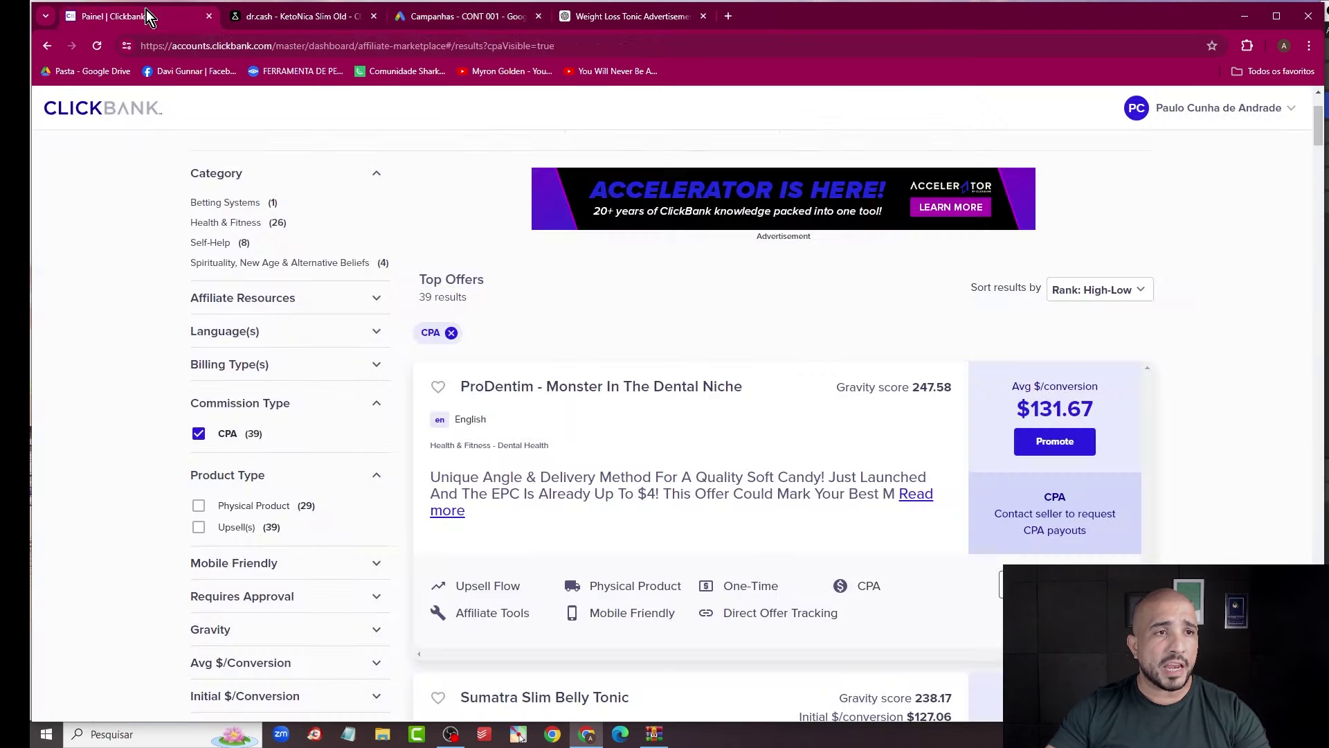
left_click(586, 19)
scroll(746, 398, "up", 10)
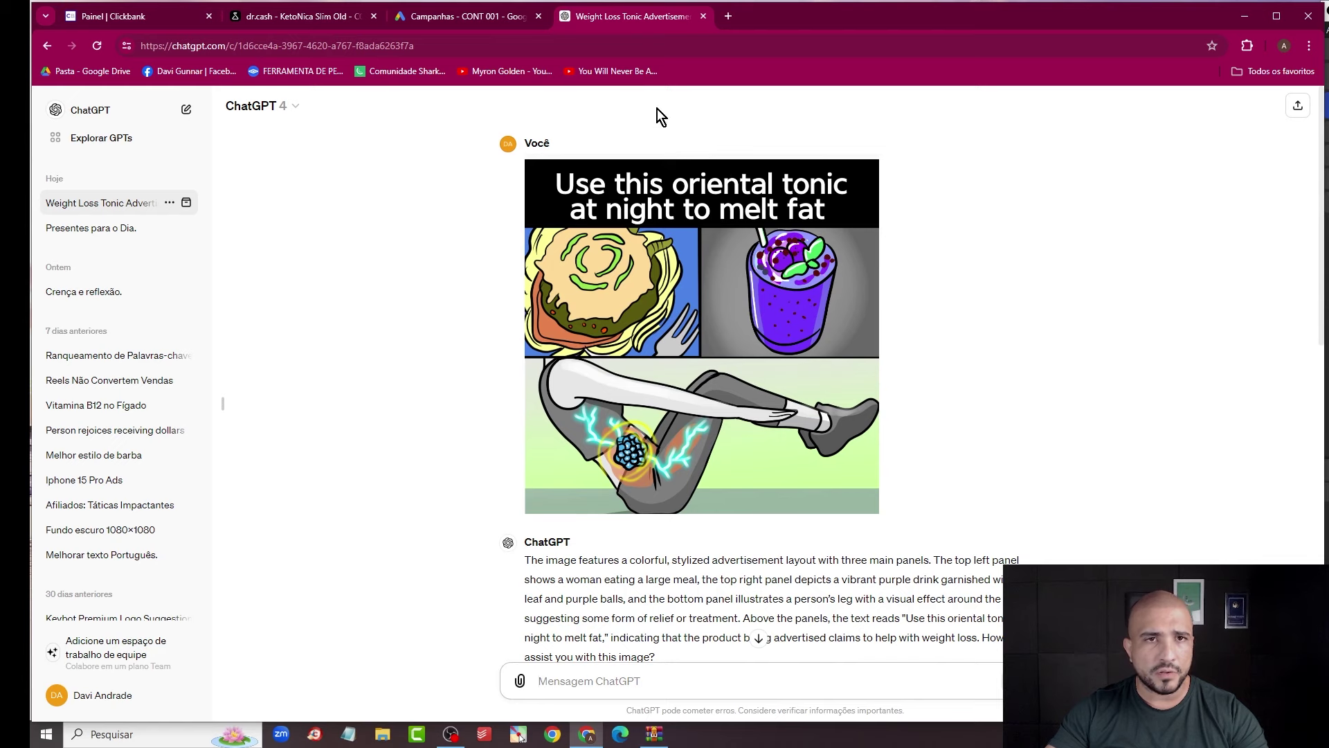
left_click(701, 21)
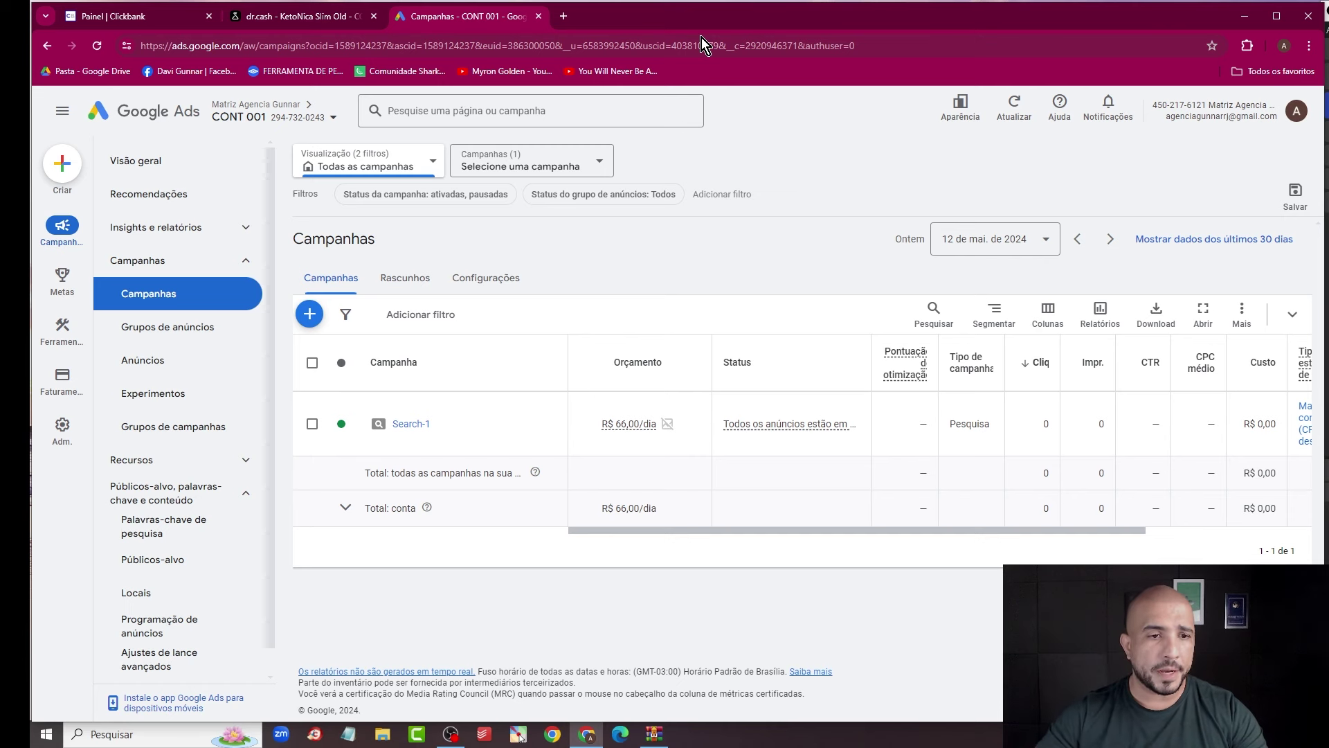
- Start a new Google Ads campaign with the objective "Criar uma campanha sem meta"
left_click(310, 315)
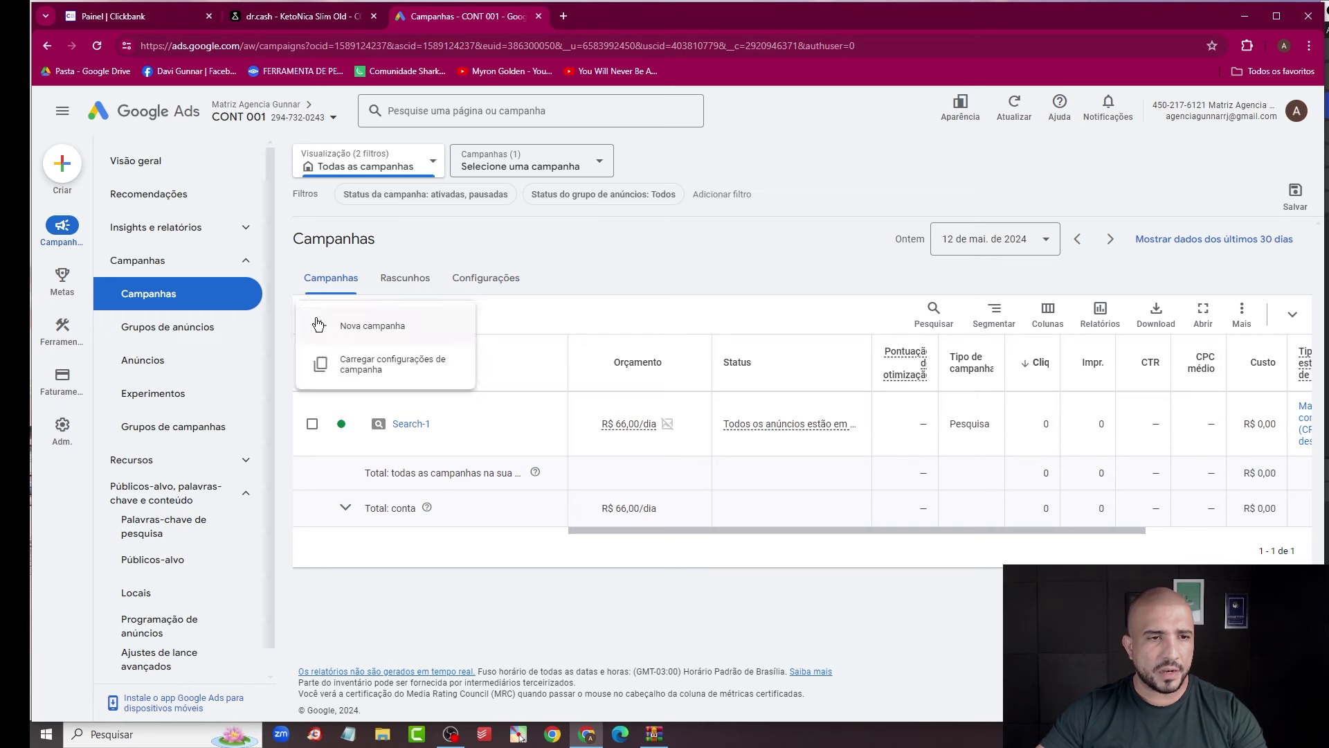
left_click(377, 334)
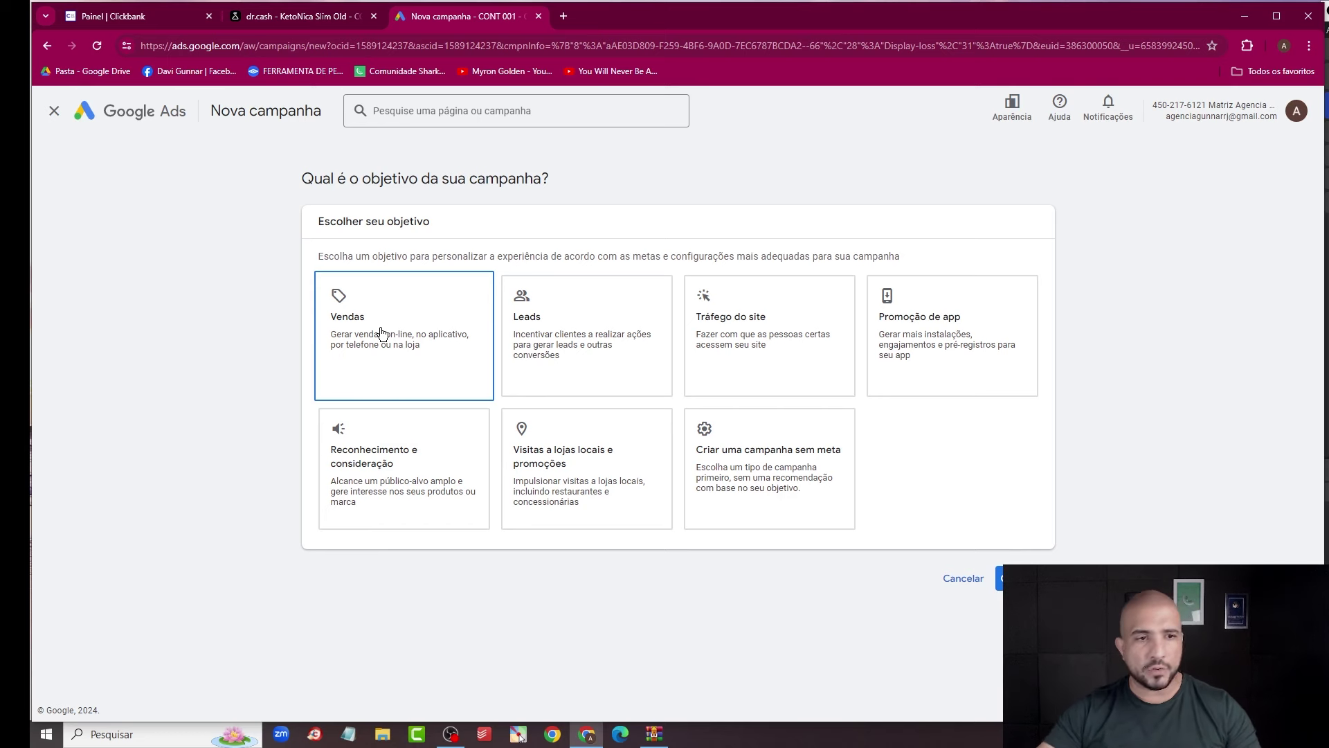
left_click(788, 454)
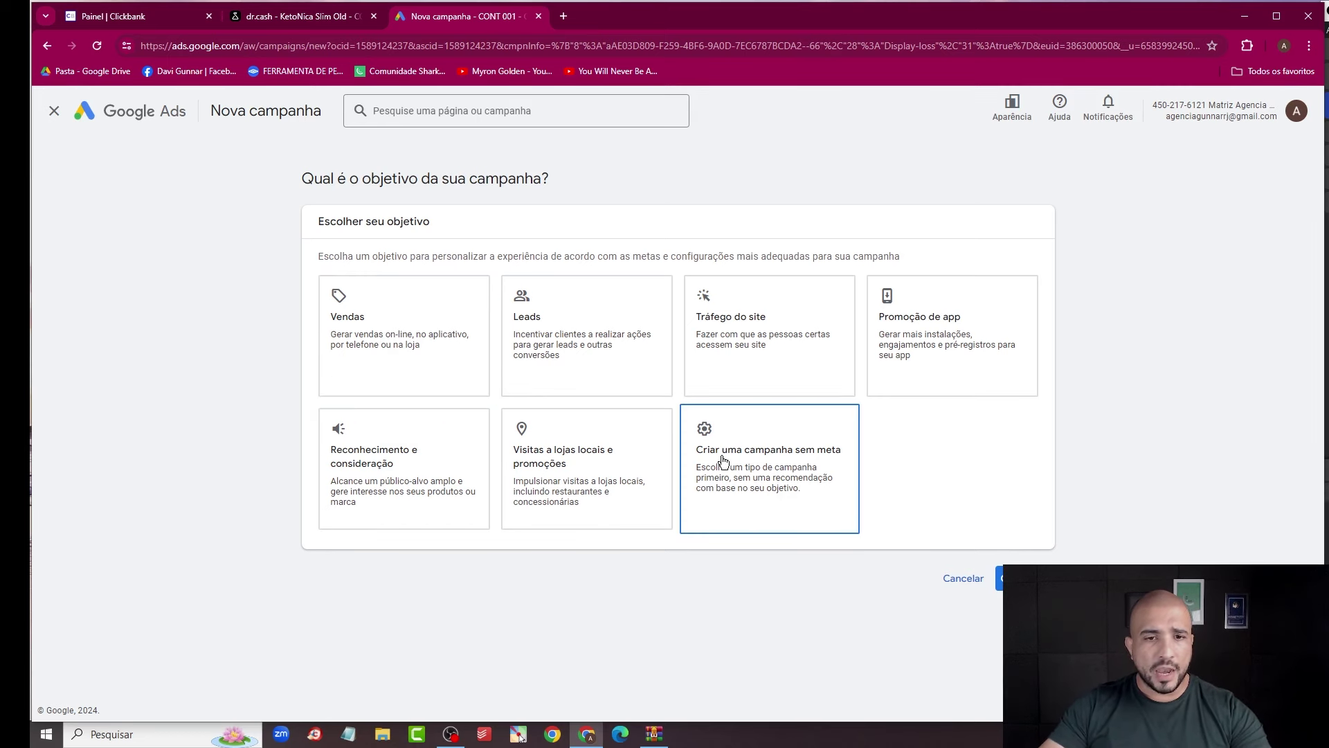
left_click(762, 475)
- Choose Rede de Display as the campaign type and continue with the account's default conversion goal
scroll(762, 476, "down", 4)
scroll(762, 475, "down", 1)
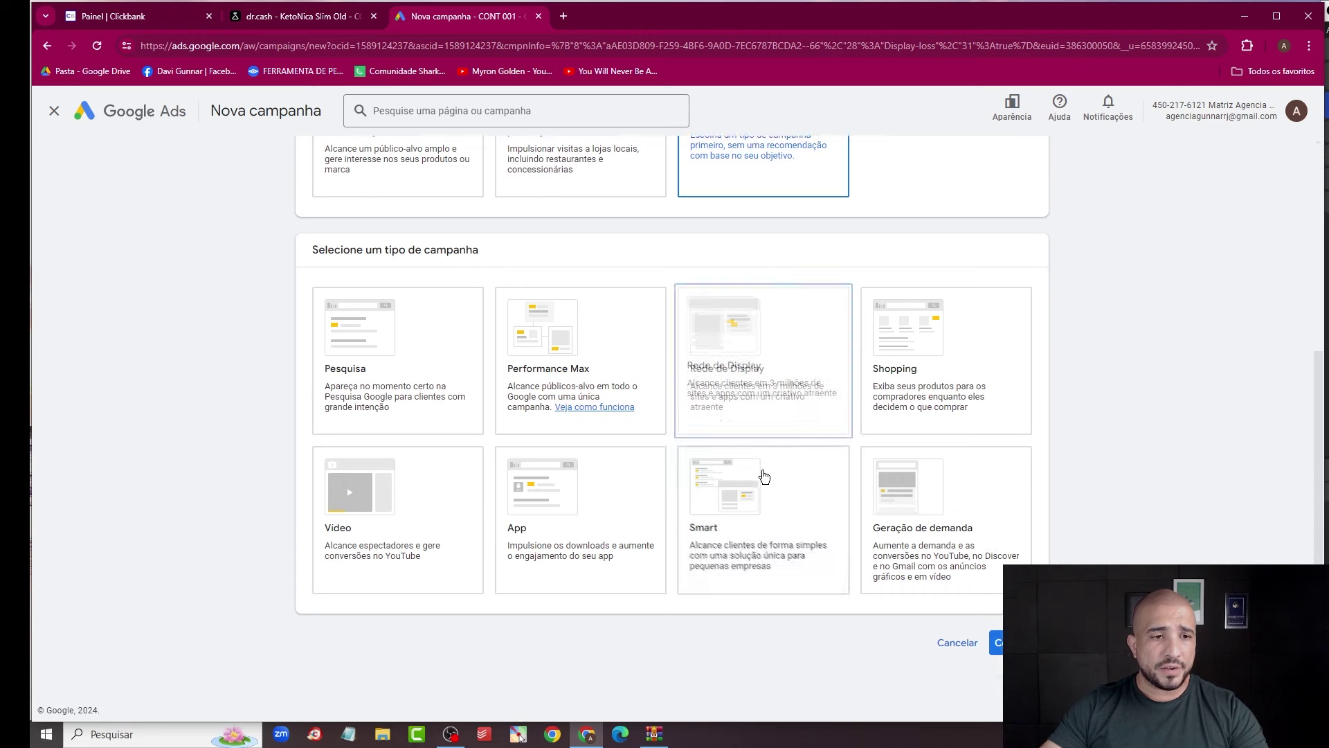
left_click(747, 398)
scroll(796, 512, "down", 3)
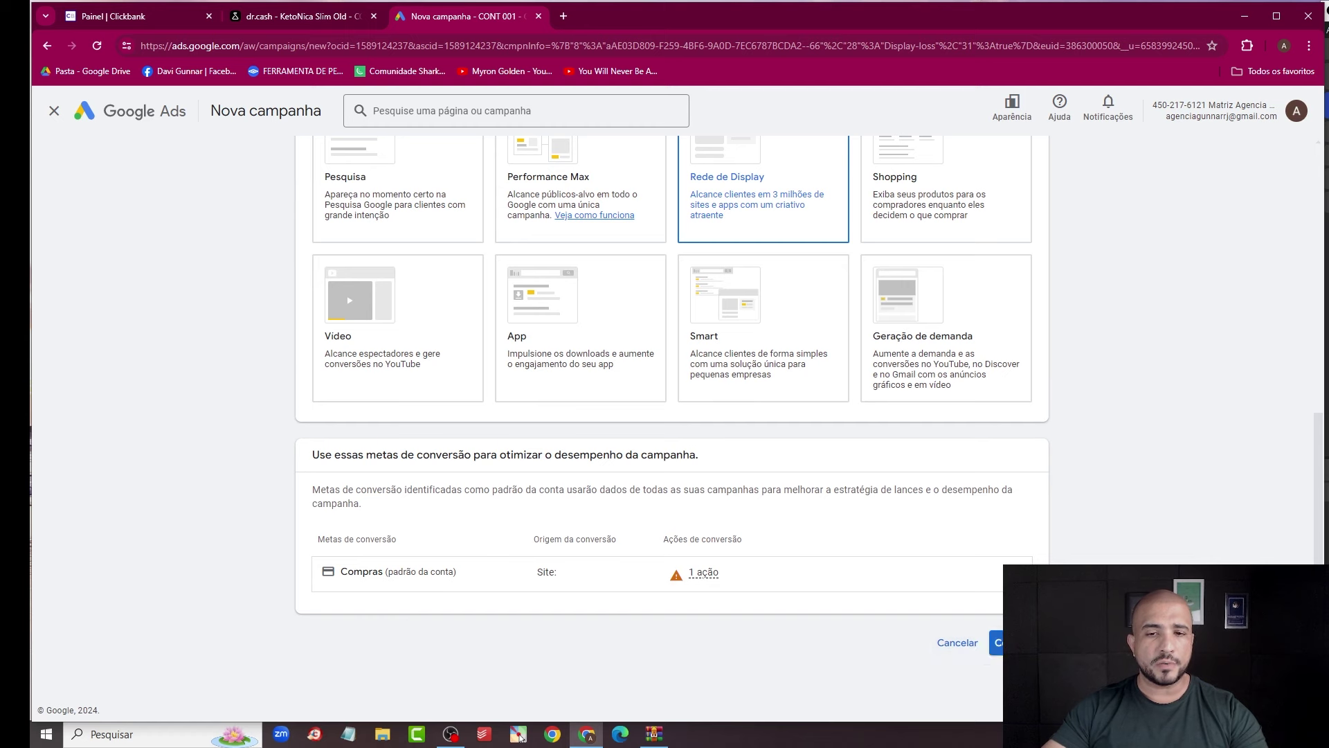
left_click(995, 647)
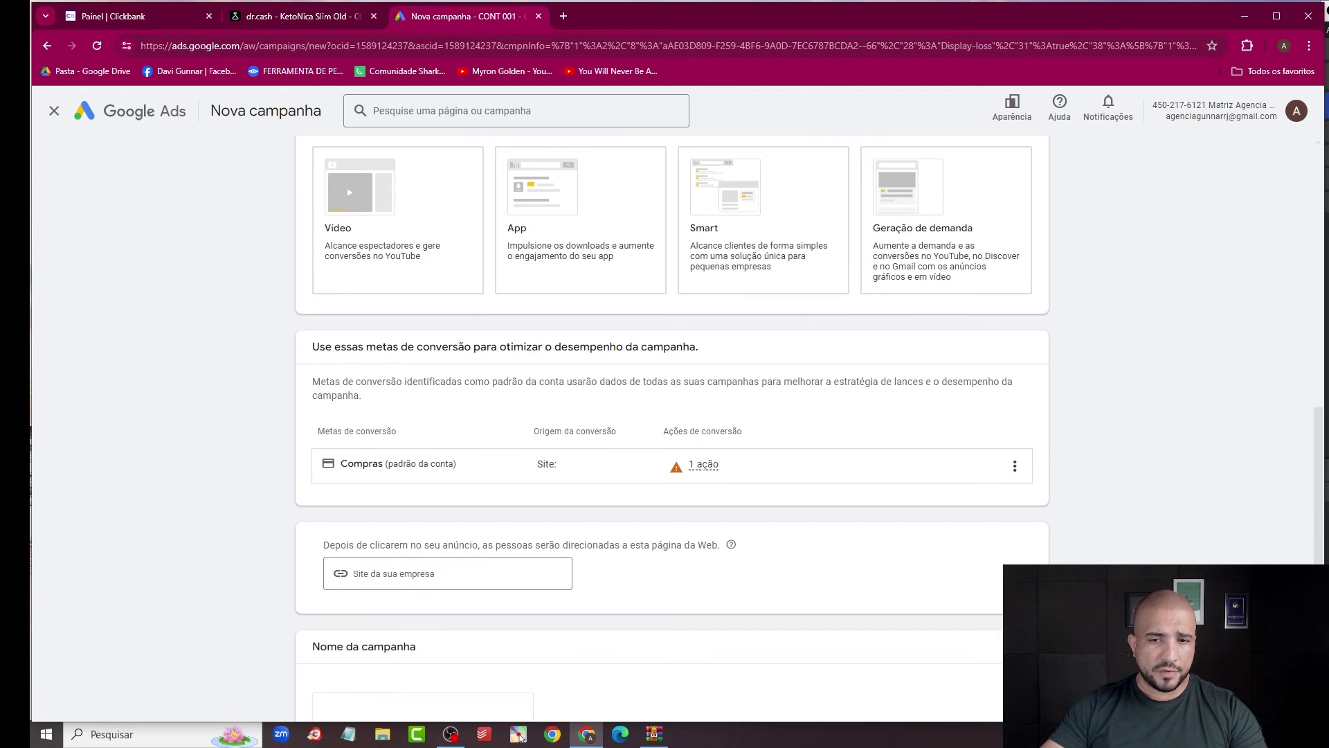
- Name the campaign Display-sinata and continue to the campaign settings
double_click(377, 559)
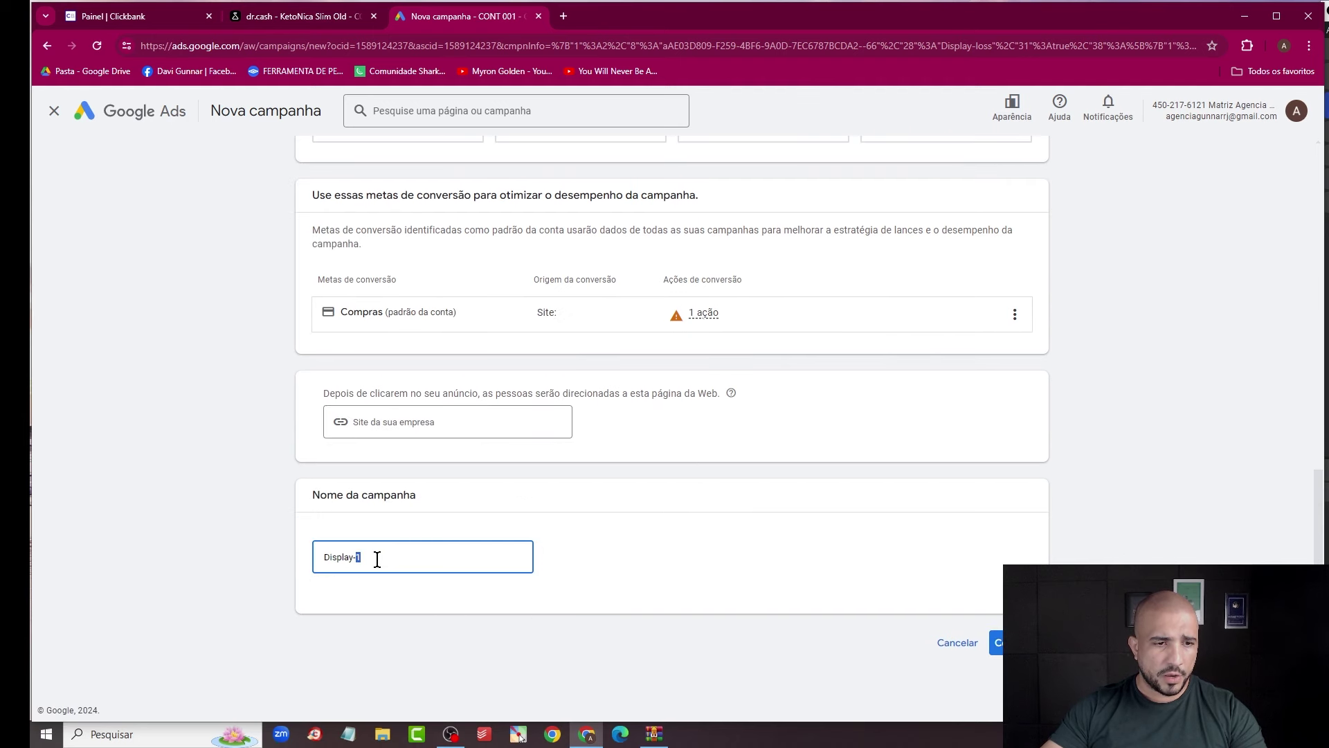
type("sinat")
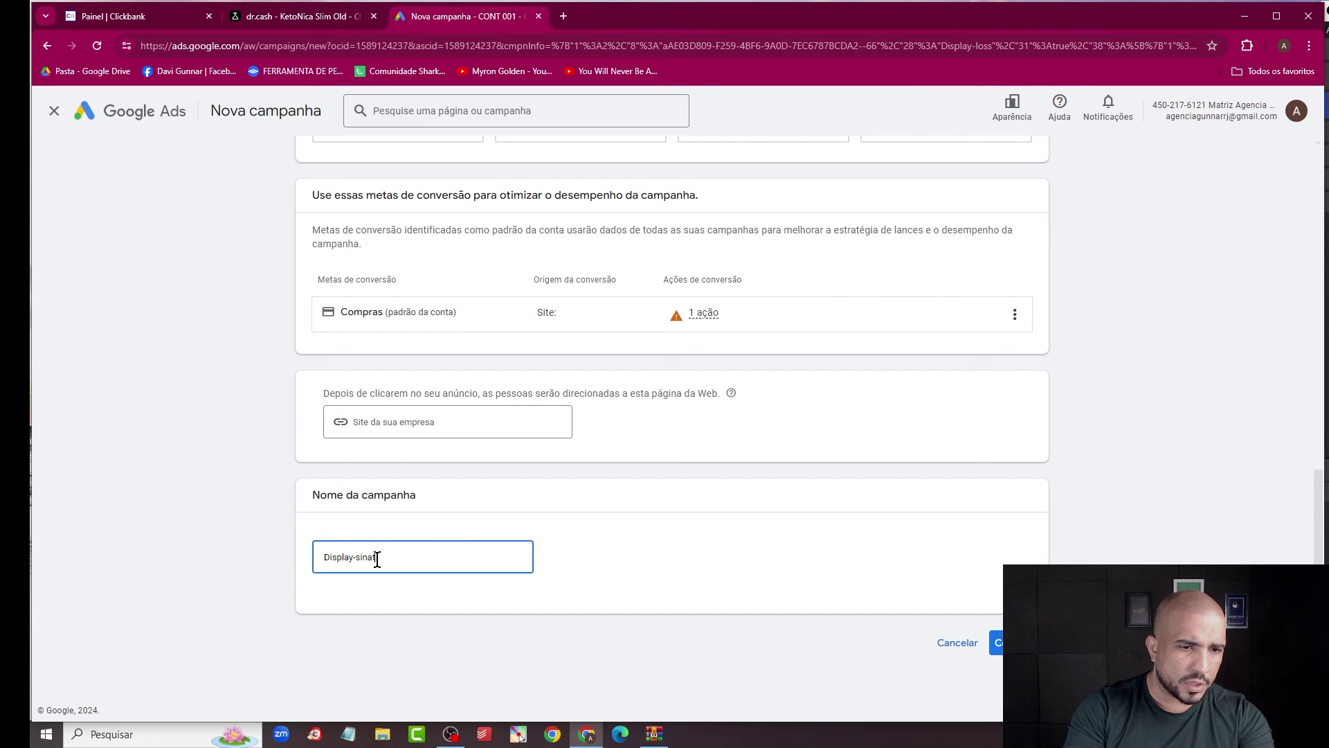
type("a")
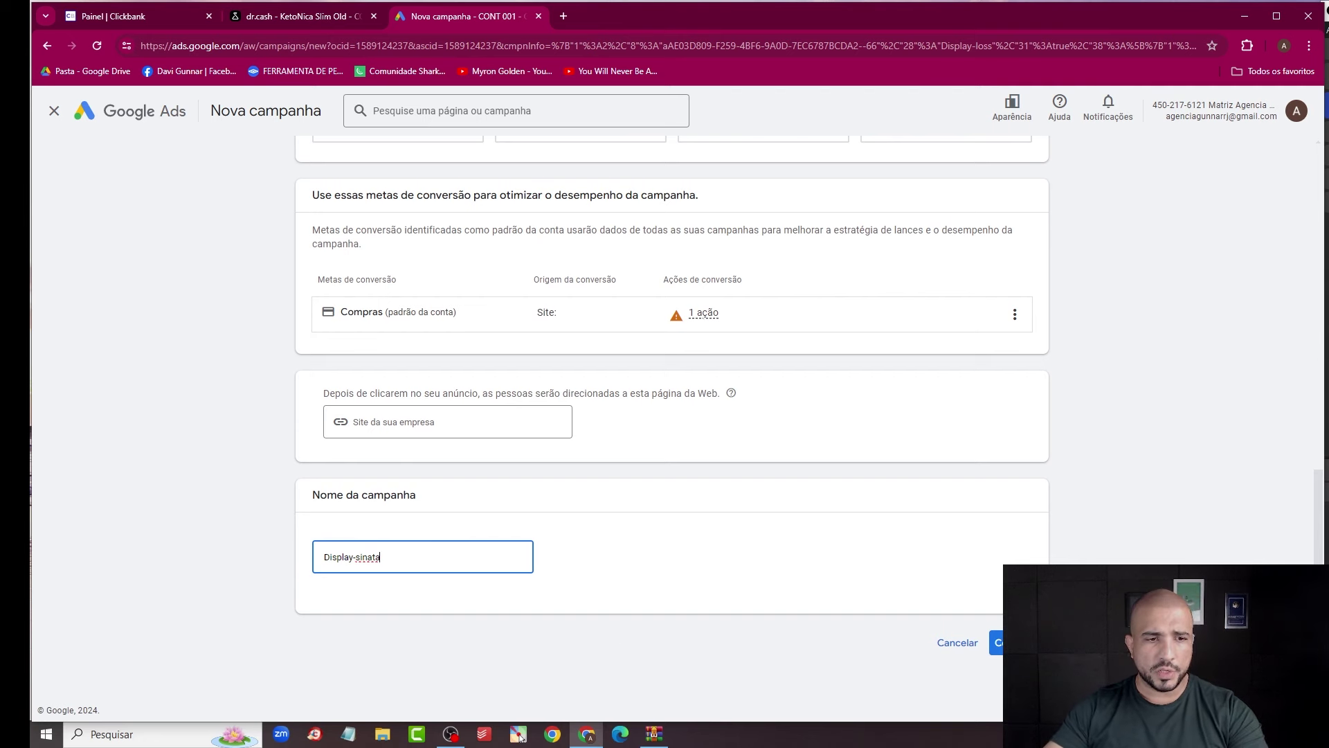
key("Tab")
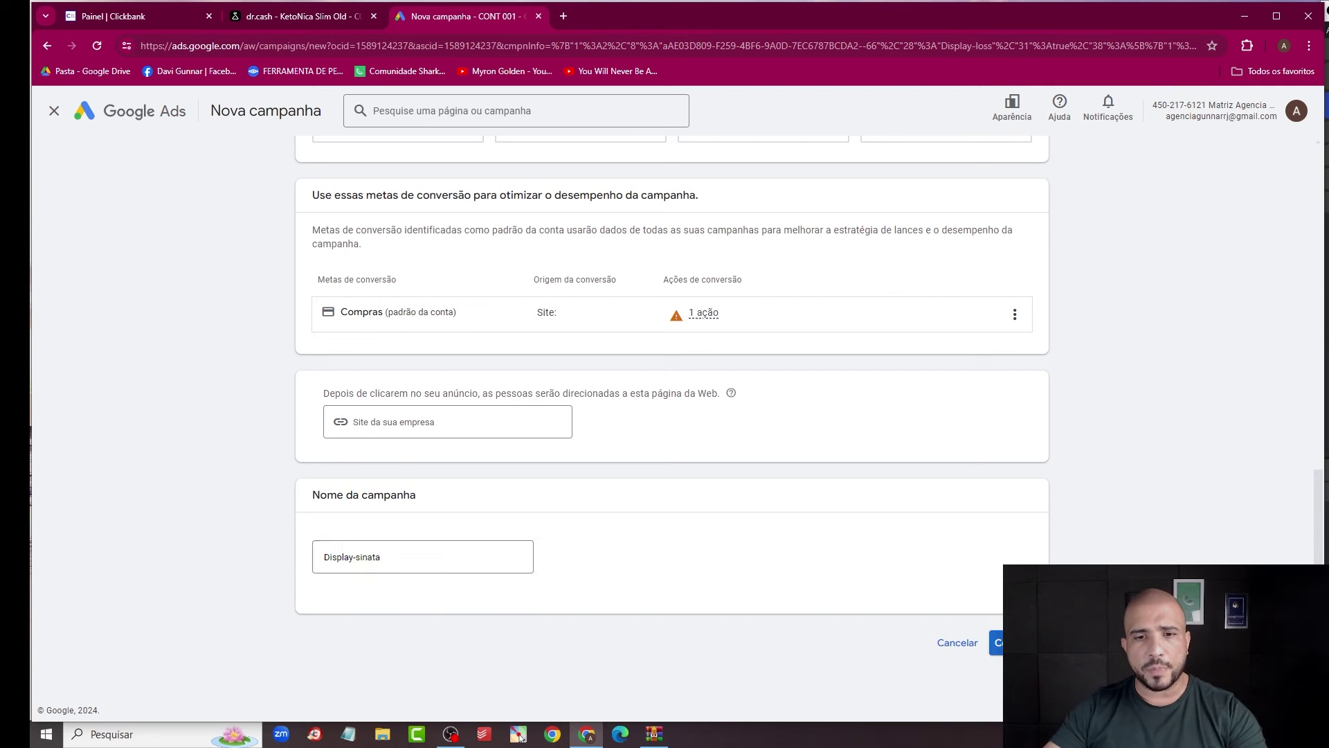
left_click(1001, 643)
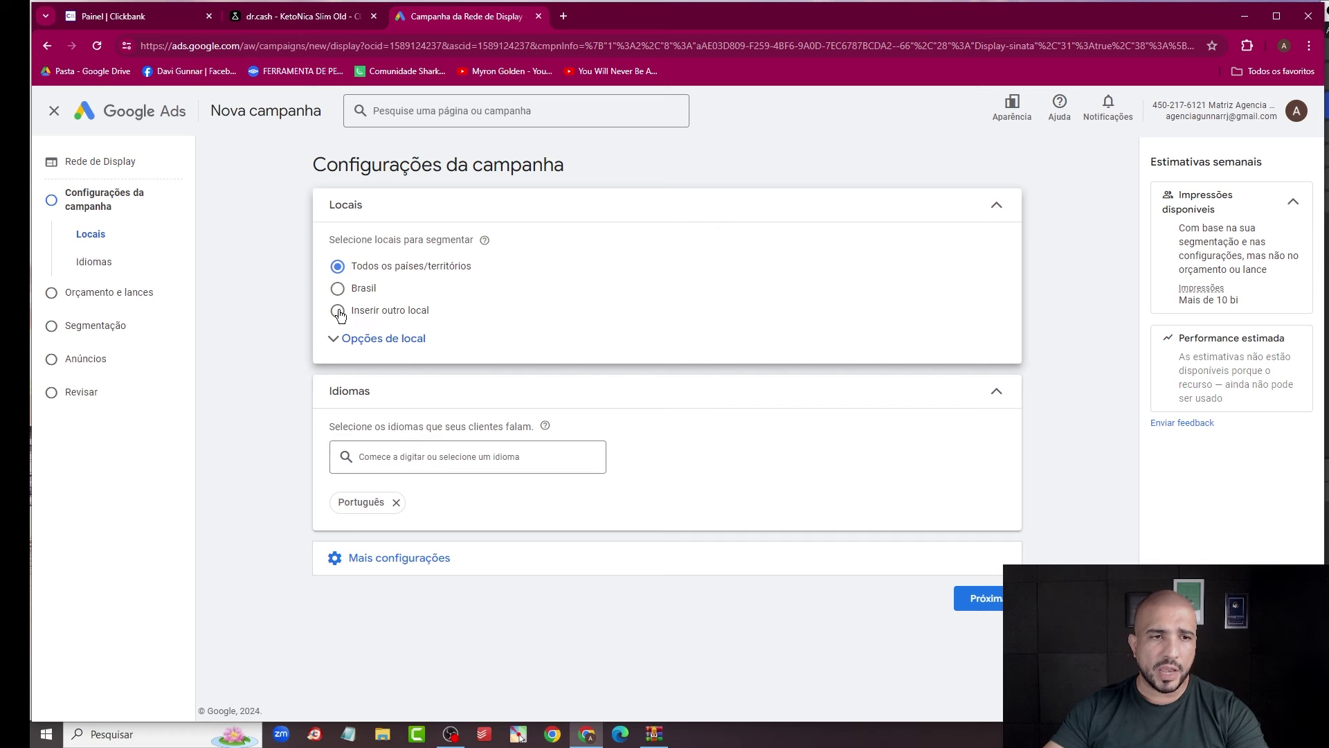
- Target the campaign at a custom location, the country Estados Unidos
left_click(337, 311)
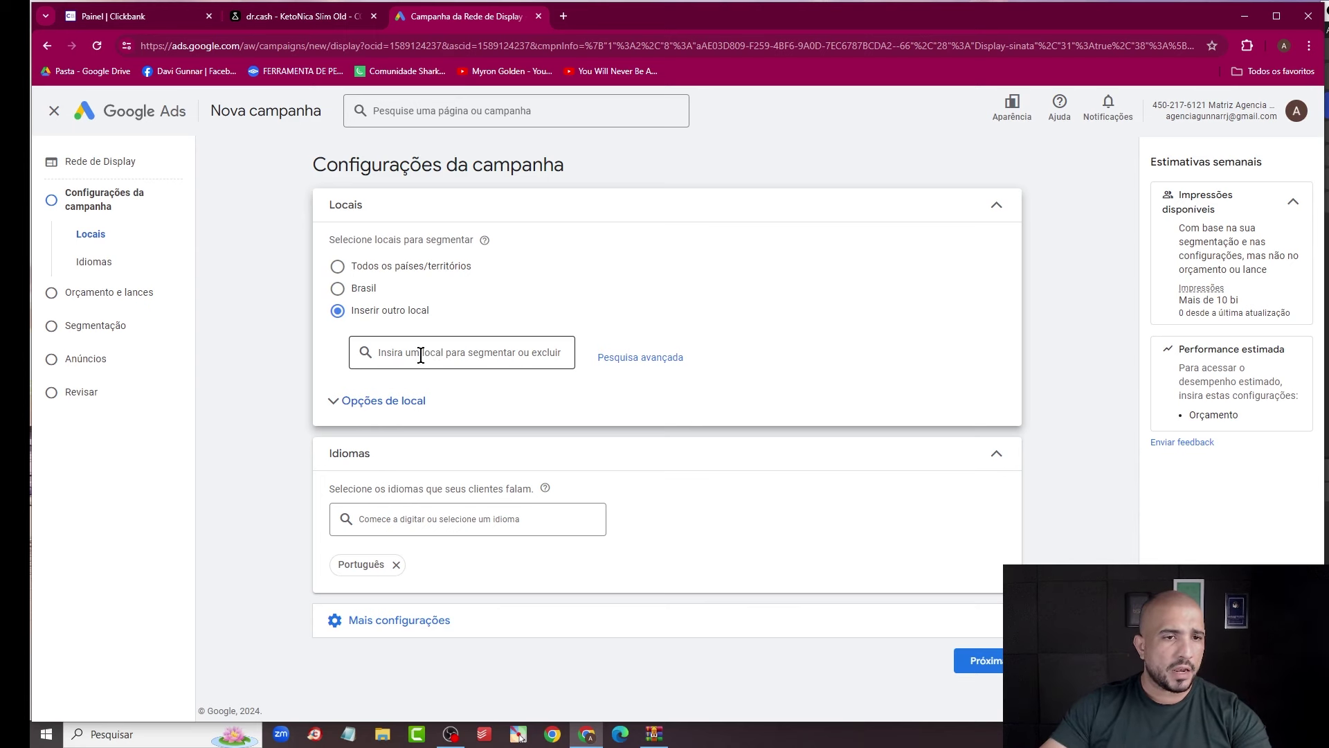
type("estados")
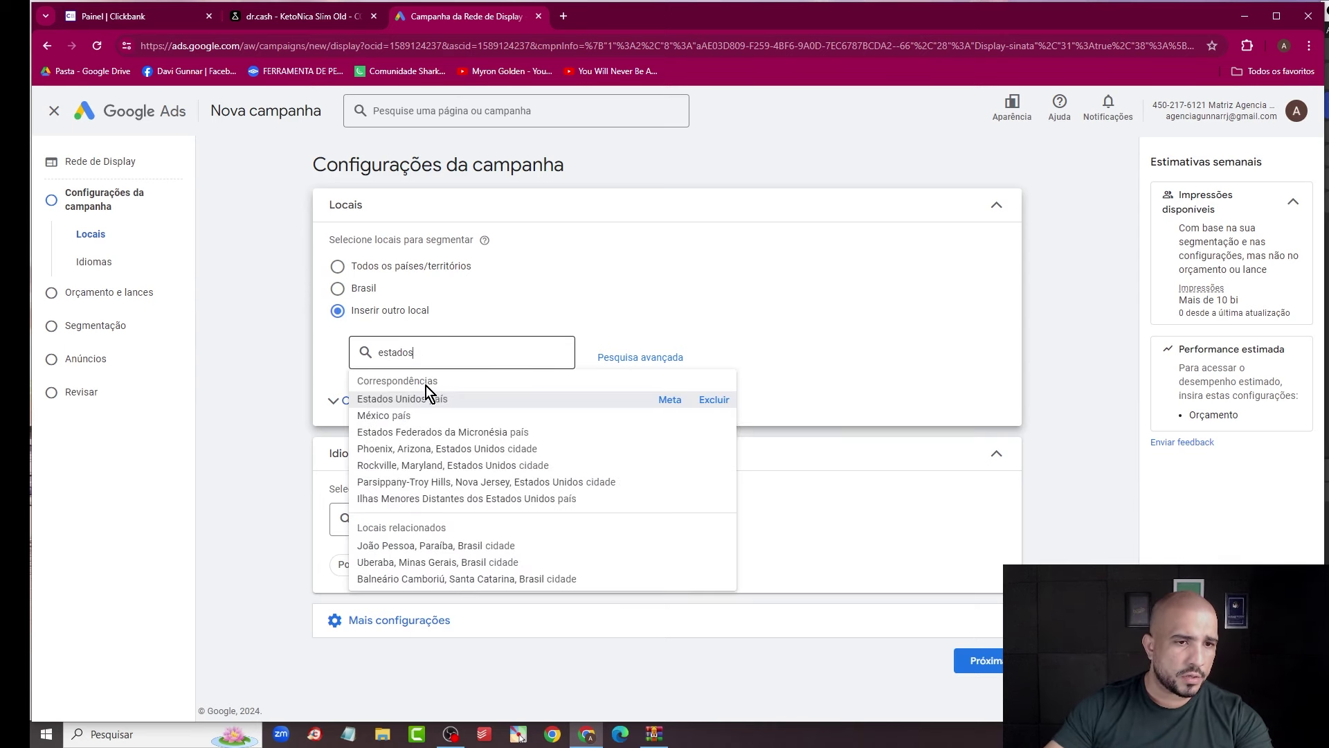
left_click(427, 398)
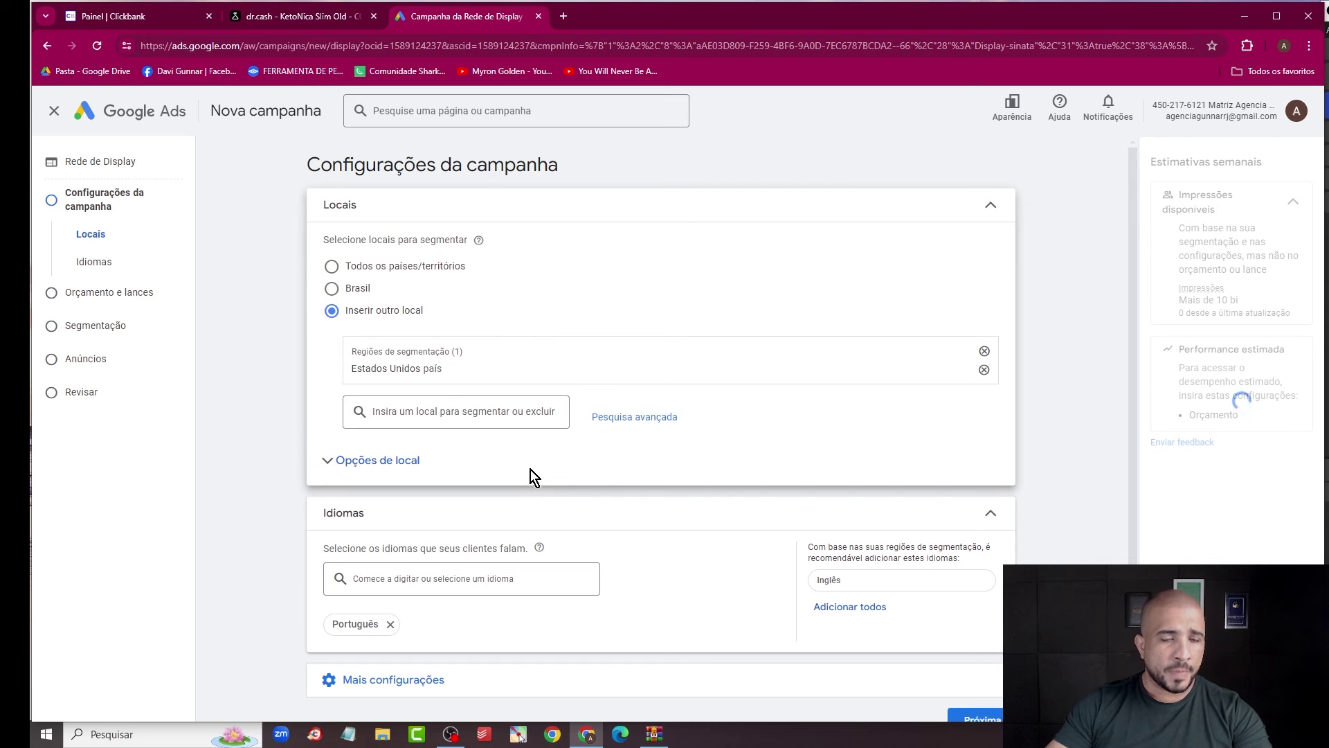
- Set the campaign's location option to Presença, reaching only people who are in or regularly visit the targeted region
scroll(570, 455, "down", 1)
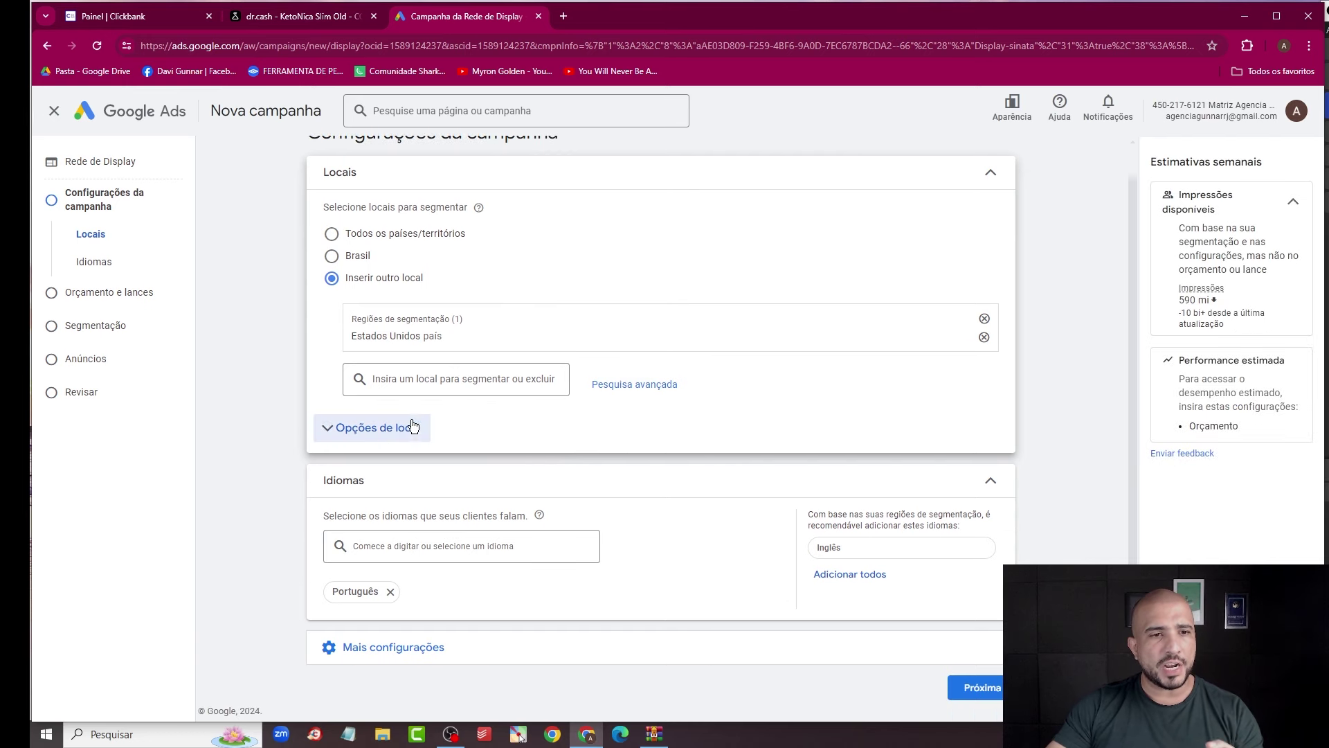
left_click(381, 430)
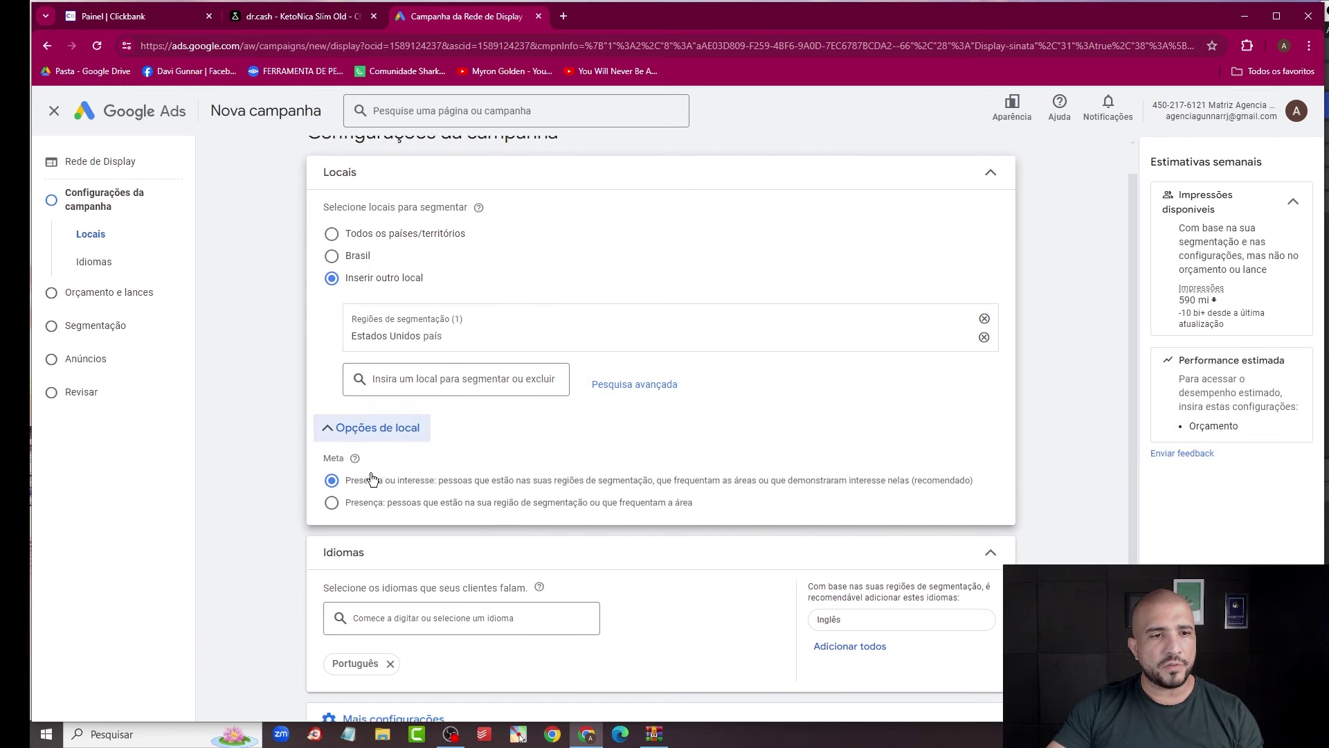
left_click(350, 505)
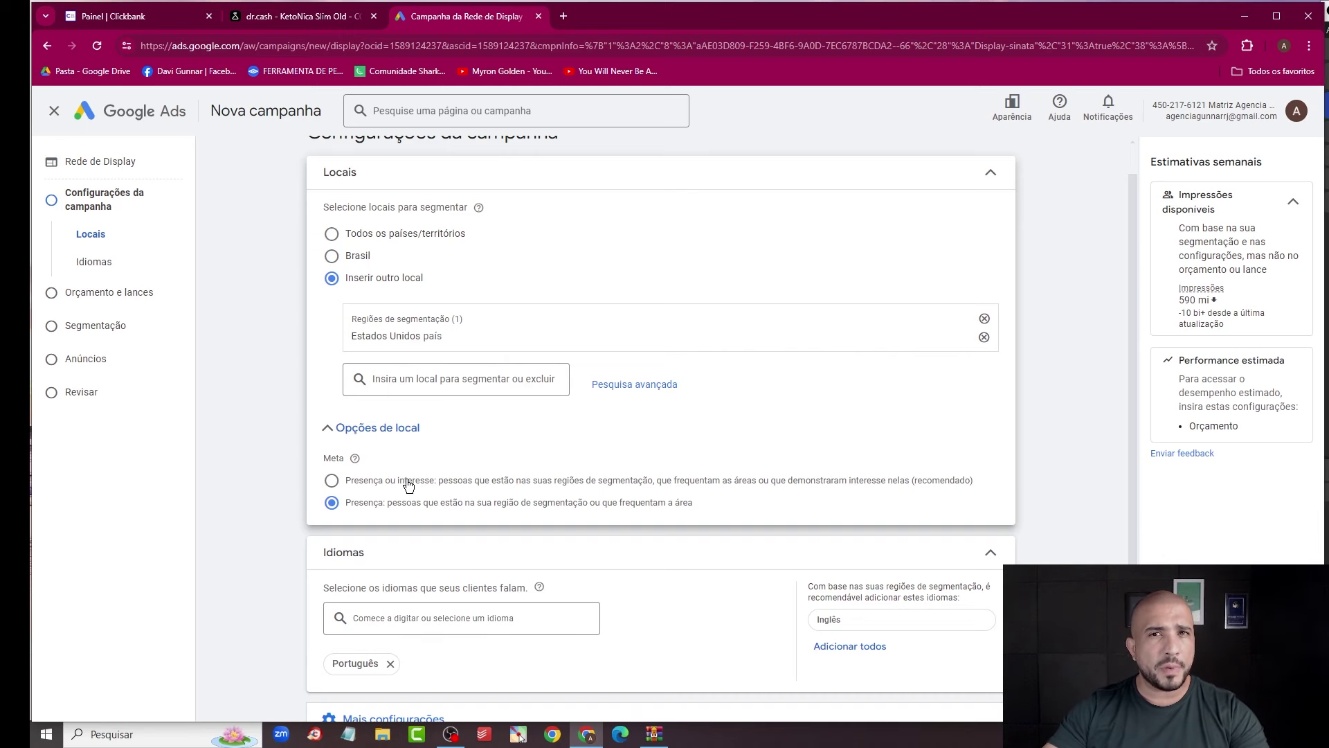
- Remove Português from the campaign languages so all languages are targeted, and continue to the budget and bidding settings
scroll(408, 484, "down", 1)
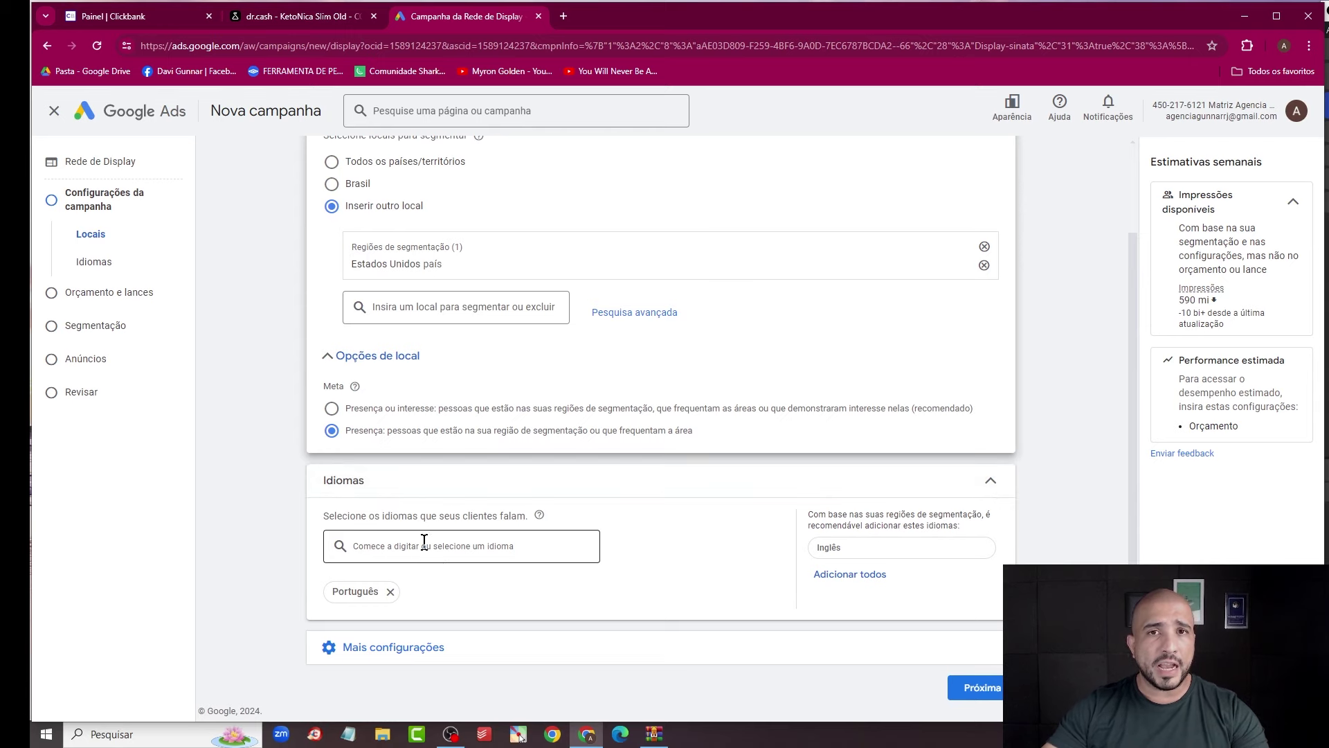
left_click(390, 594)
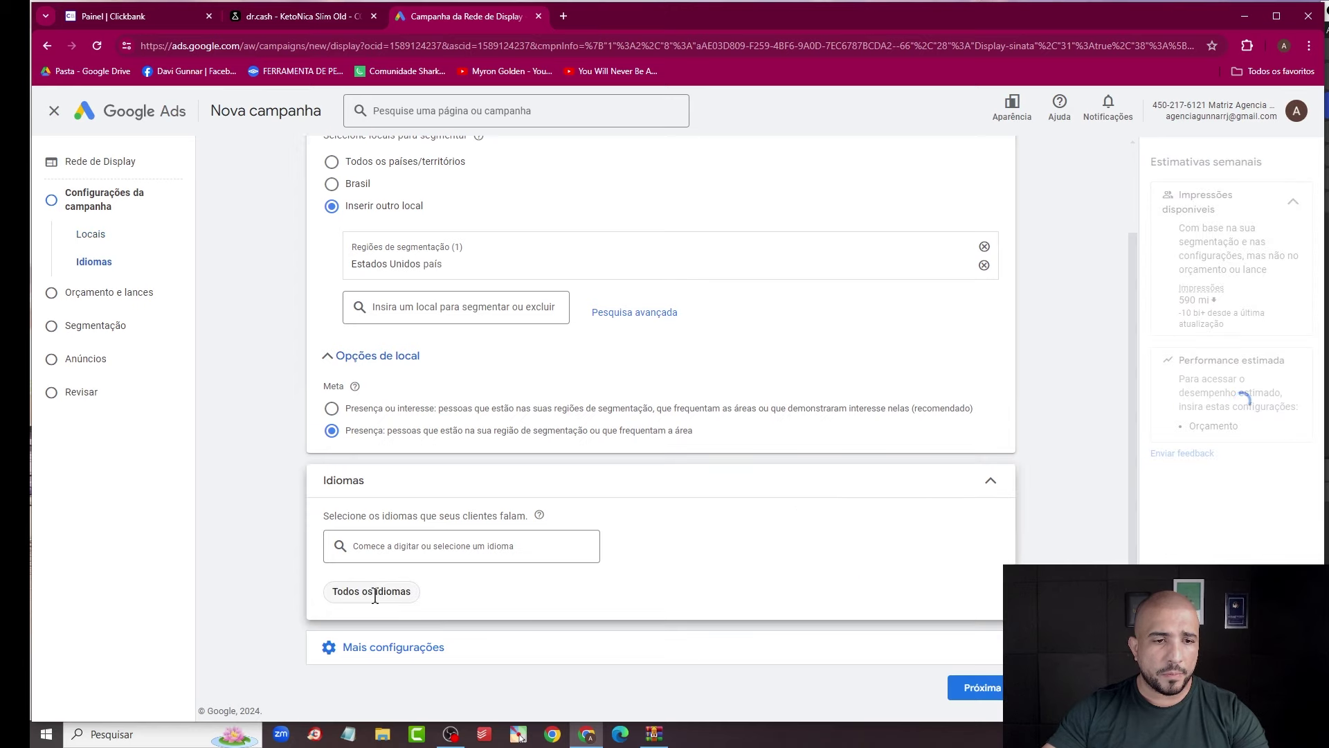
left_click(421, 555)
left_click(704, 591)
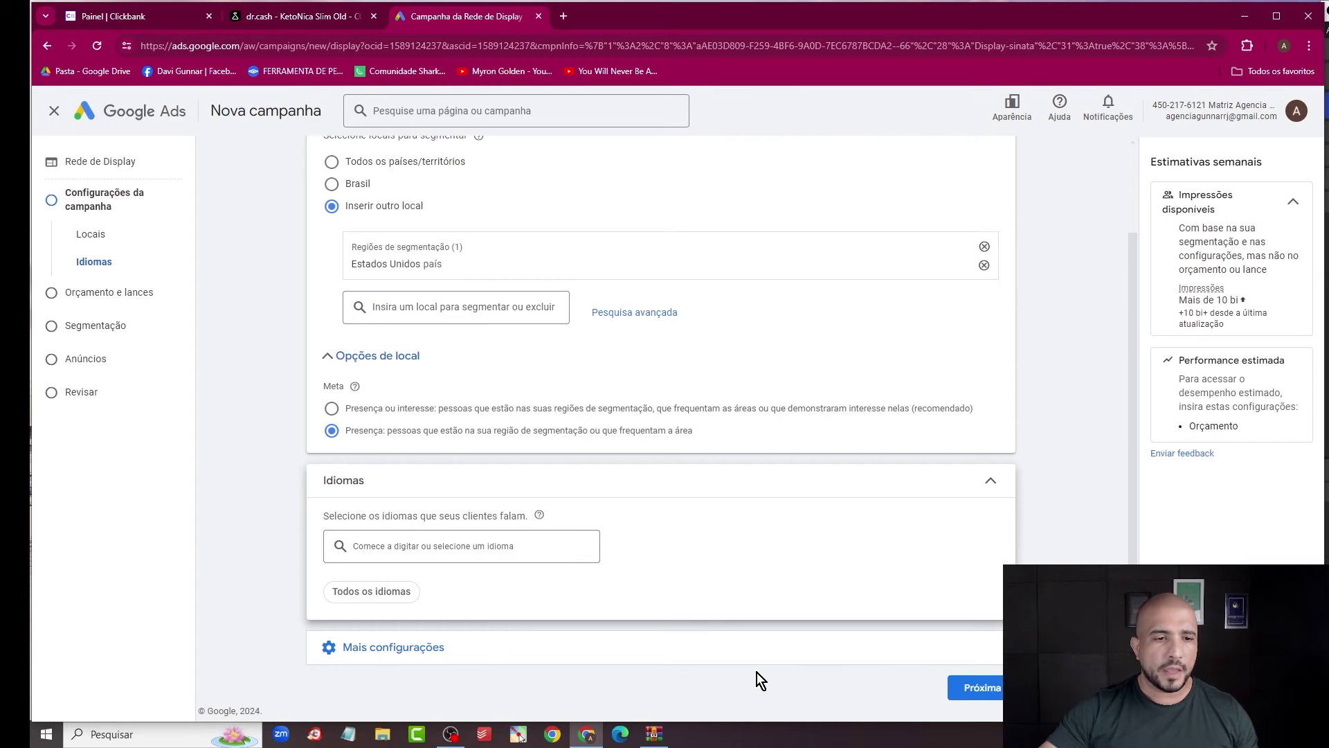
left_click(969, 686)
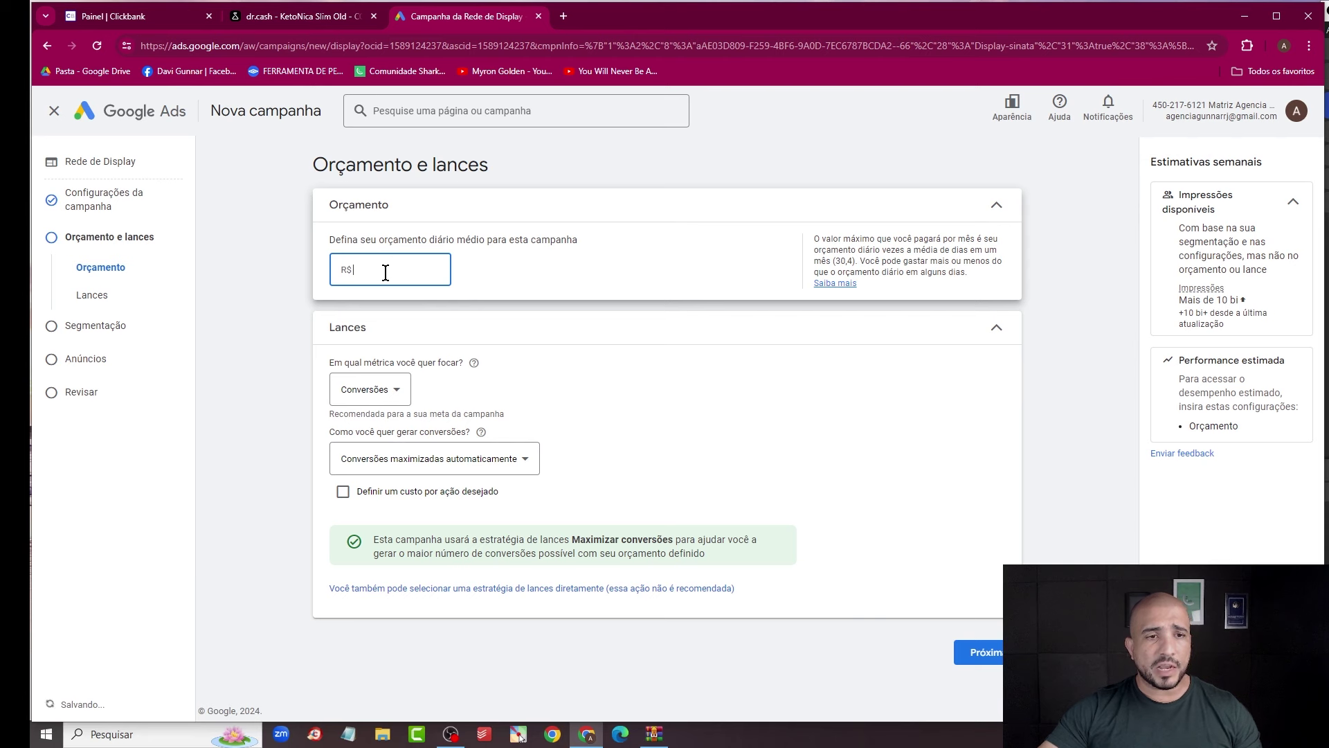
- Set the average daily budget to R$ 20 and choose Maximizar cliques directly as the bidding strategy
type("20")
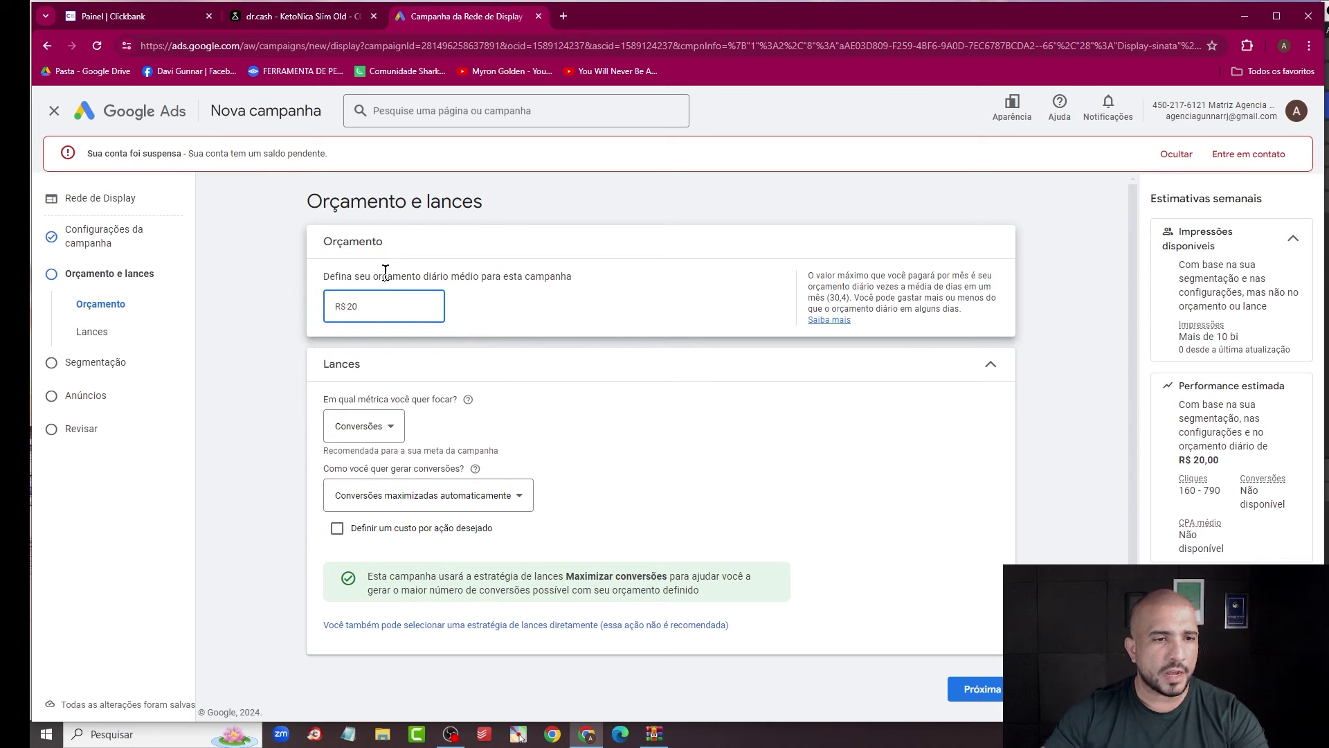
left_click(387, 434)
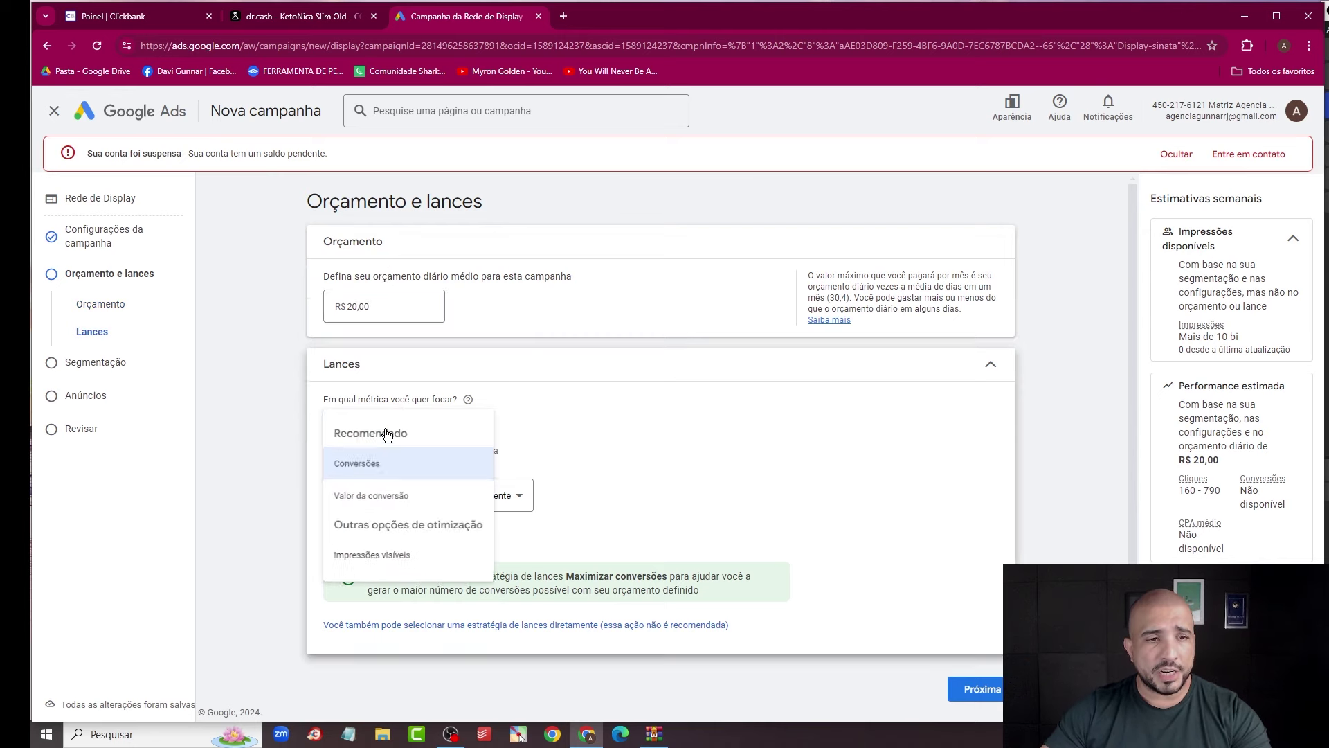
left_click(569, 436)
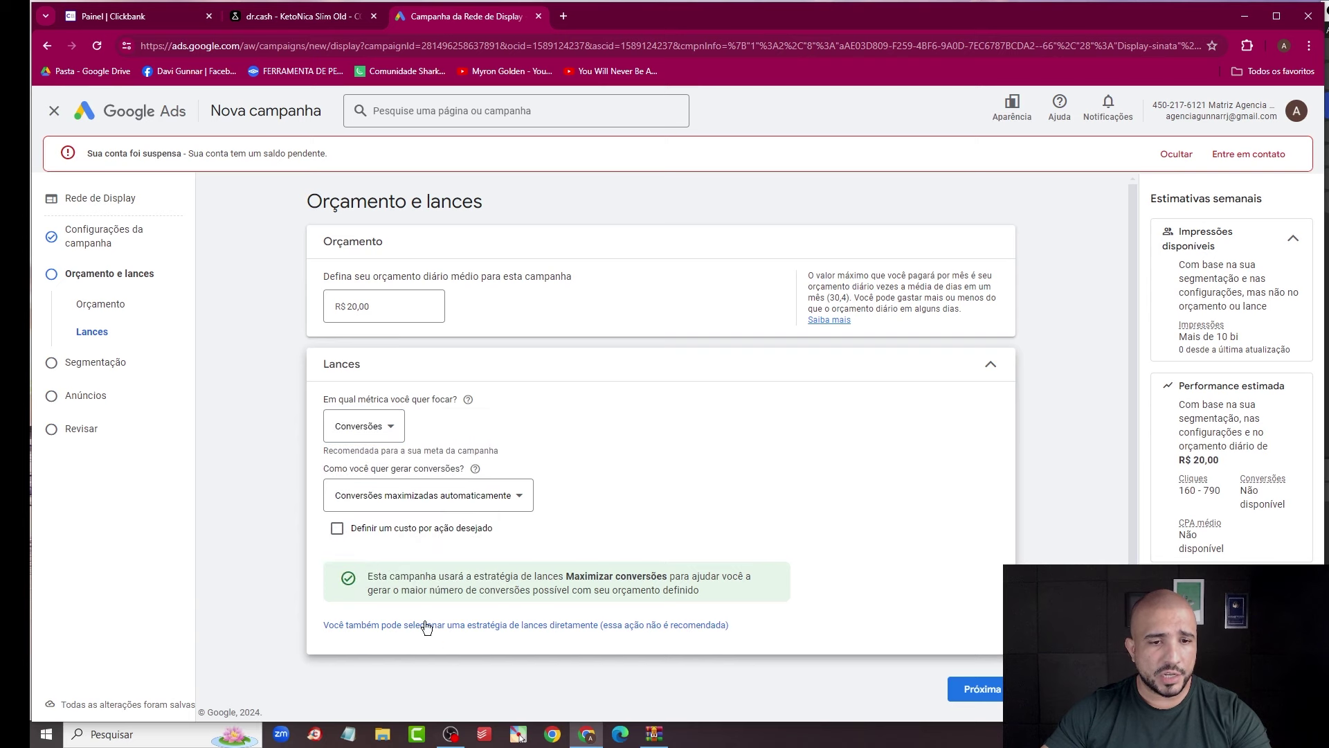
left_click(385, 623)
left_click(410, 464)
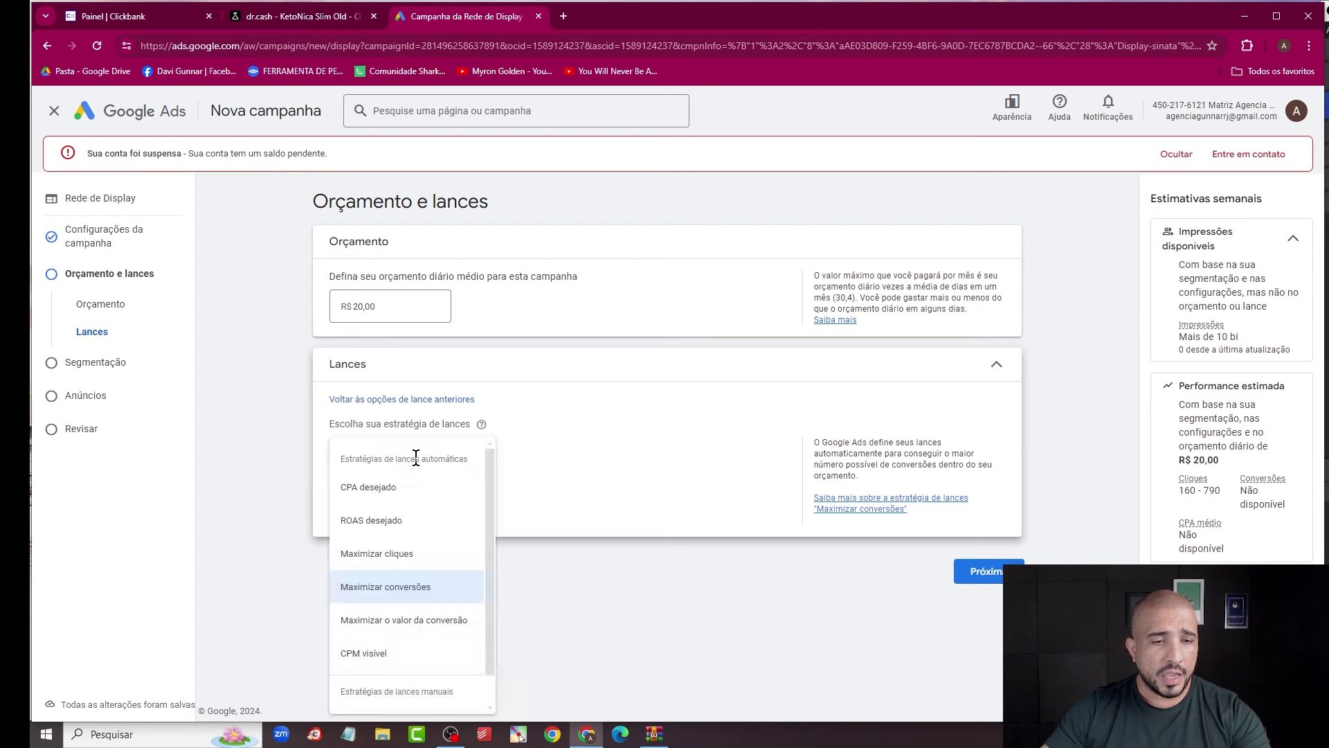
left_click(396, 560)
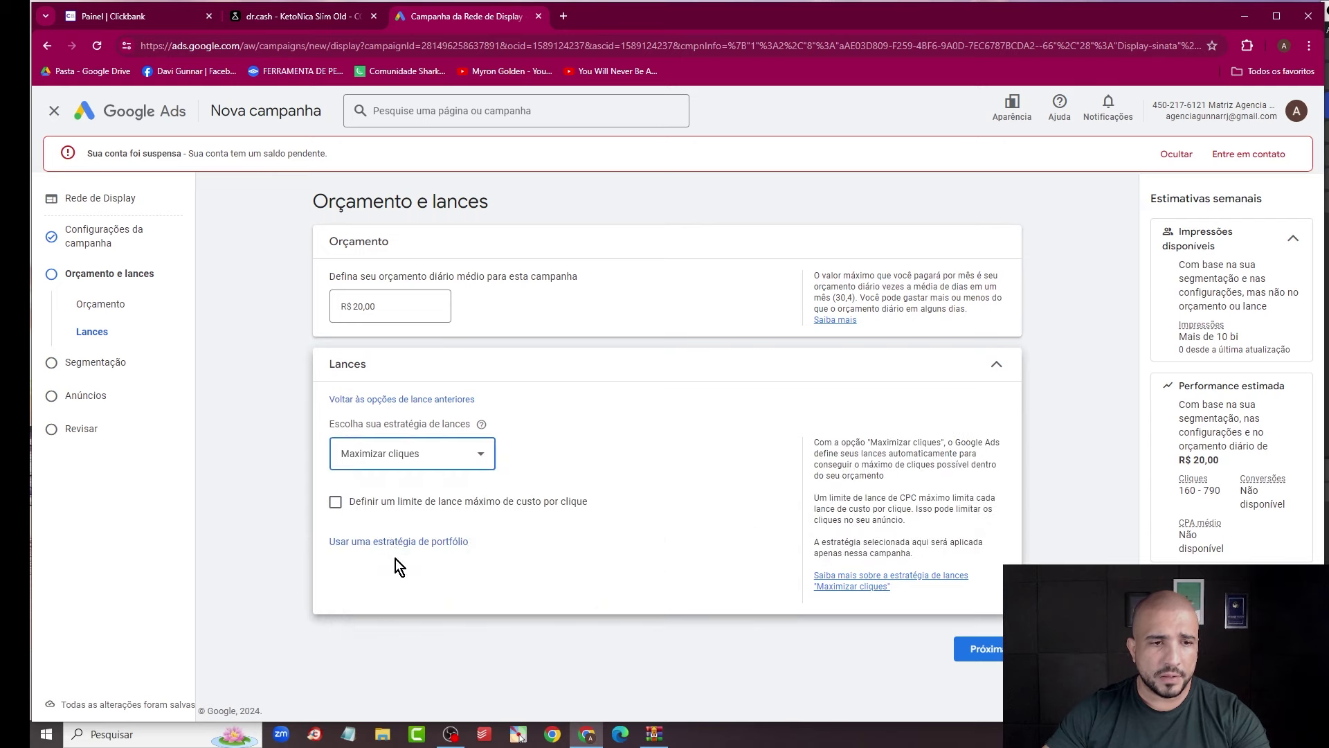
- Enable a maximum cost-per-click bid limit of R$ 10 and continue to the Segmentação settings
left_click(335, 502)
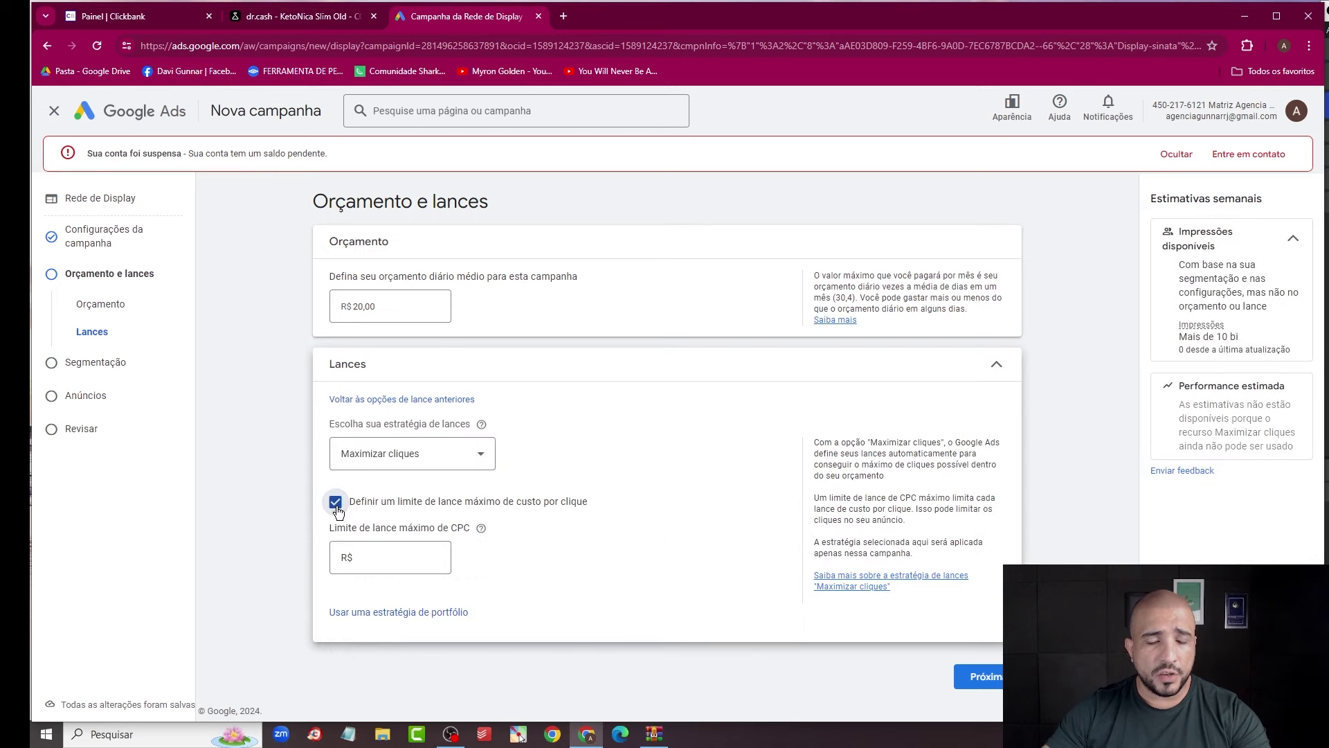
left_click(404, 560)
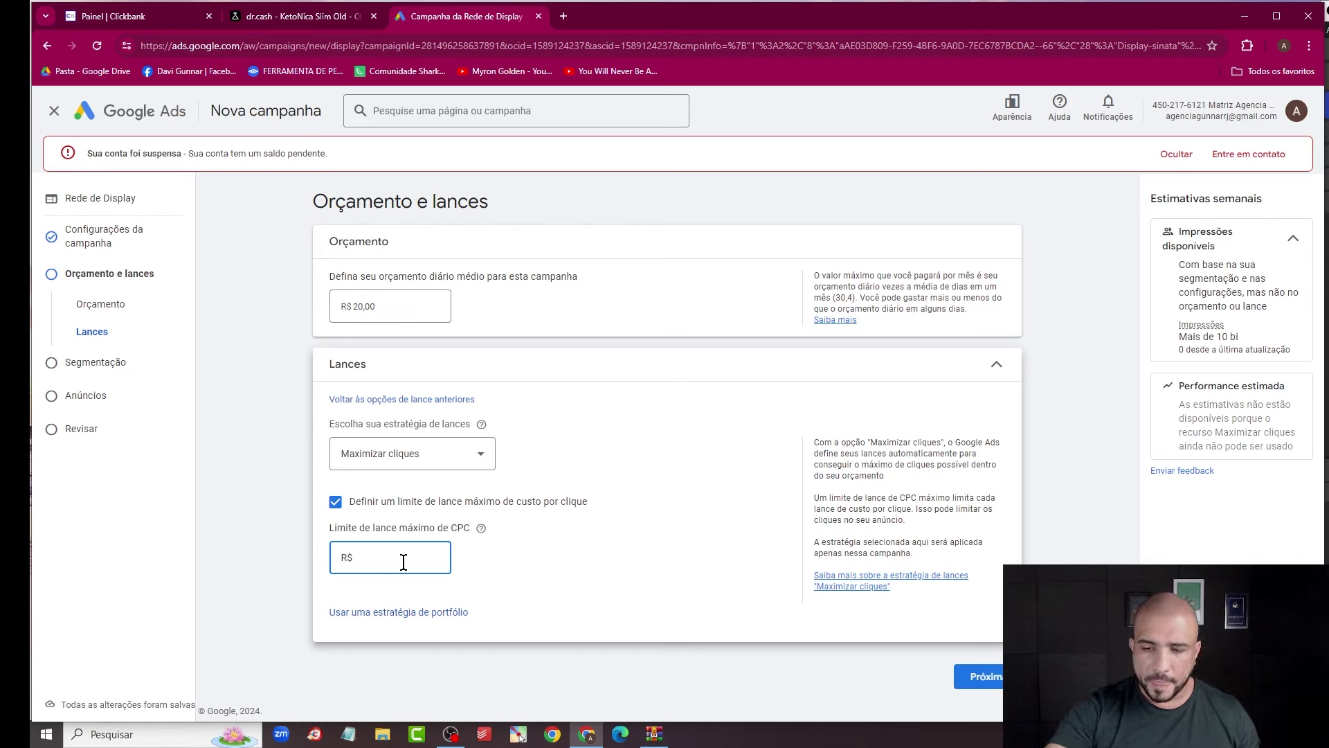
type("1")
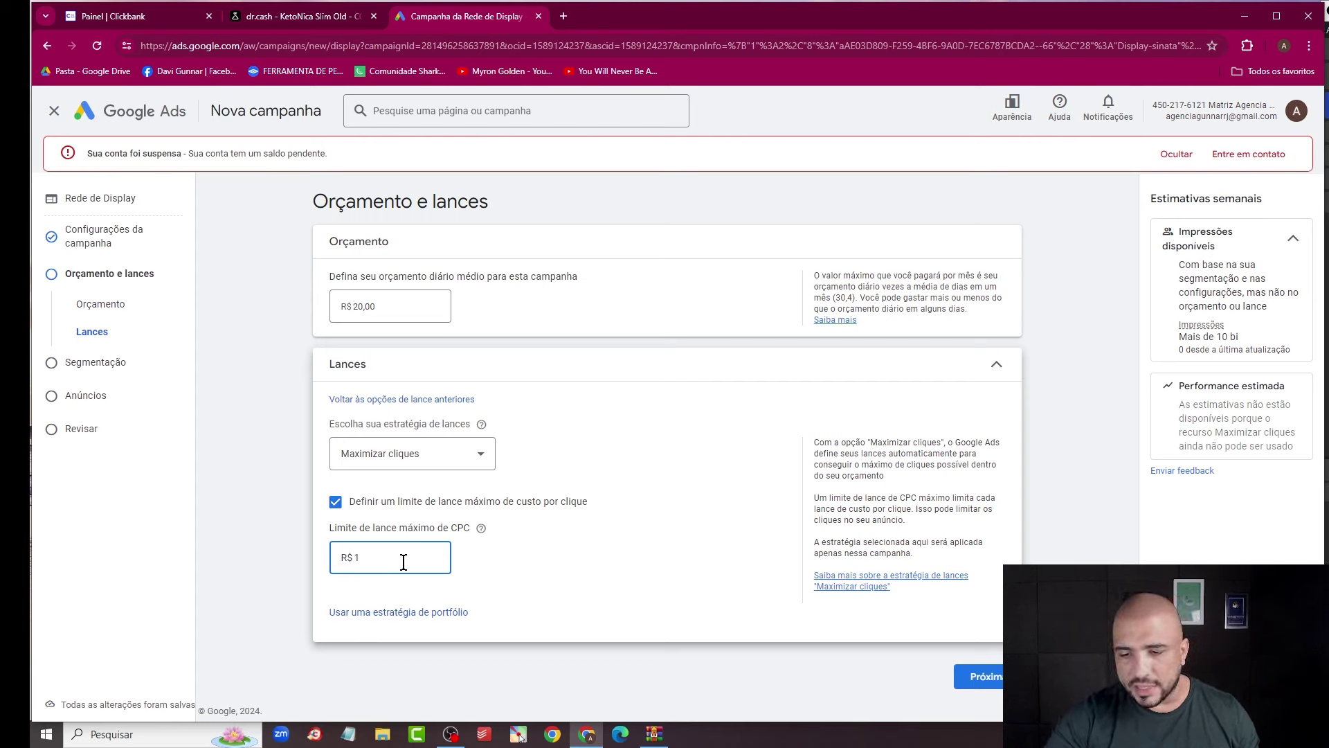
type("0")
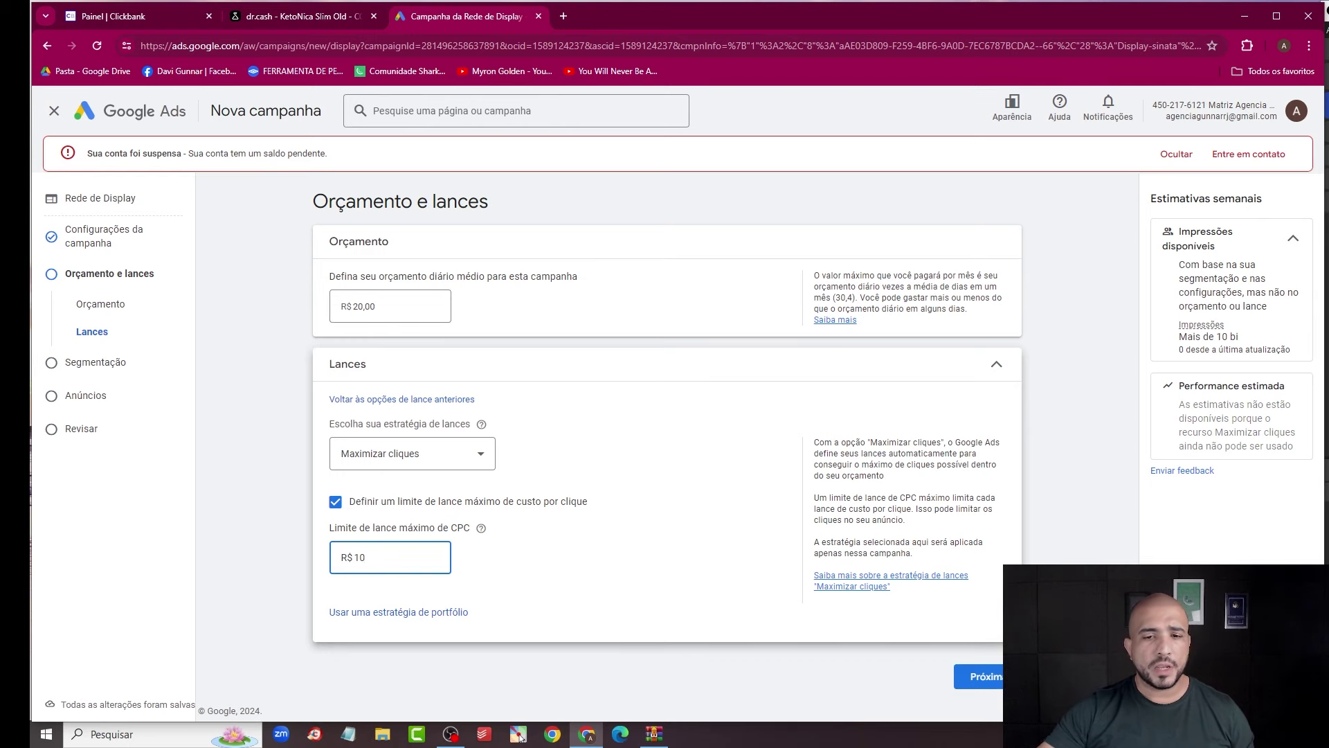
left_click(997, 682)
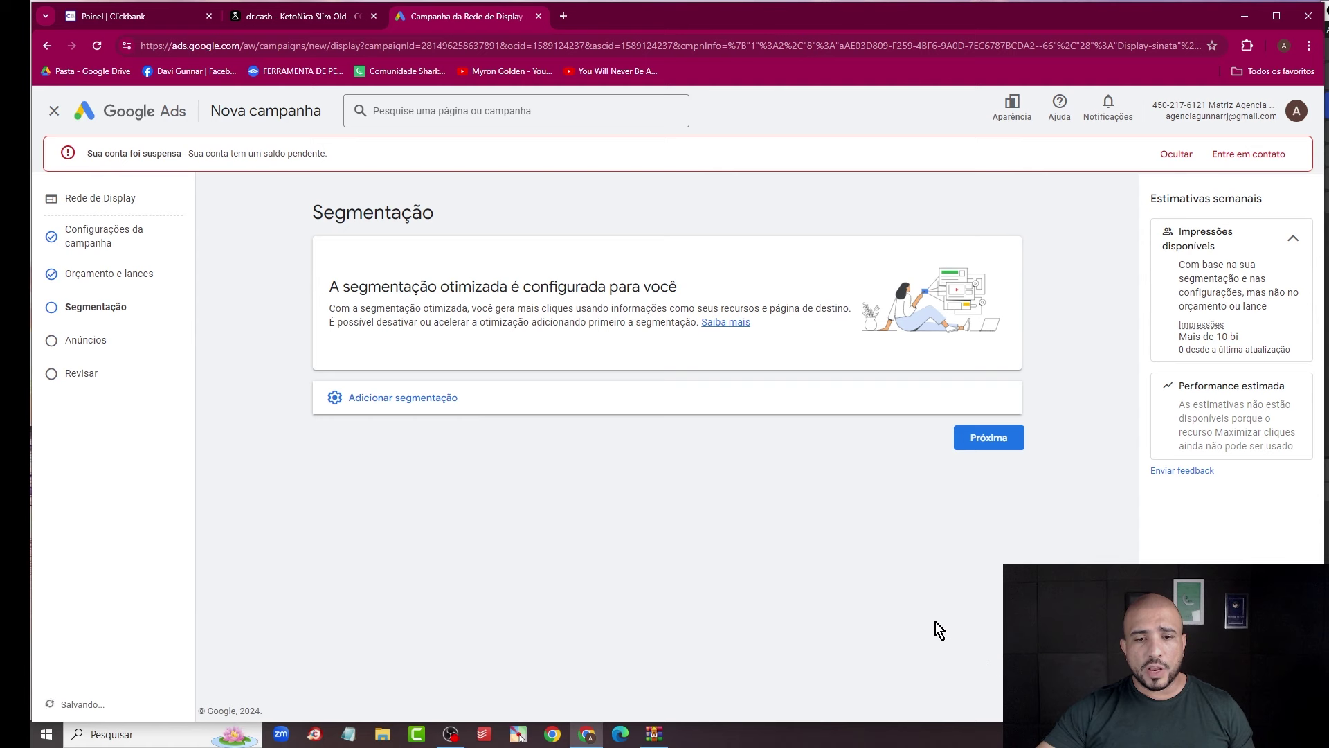
- Check the available targeting options and continue to ad creation without adding any targeting
left_click(446, 410)
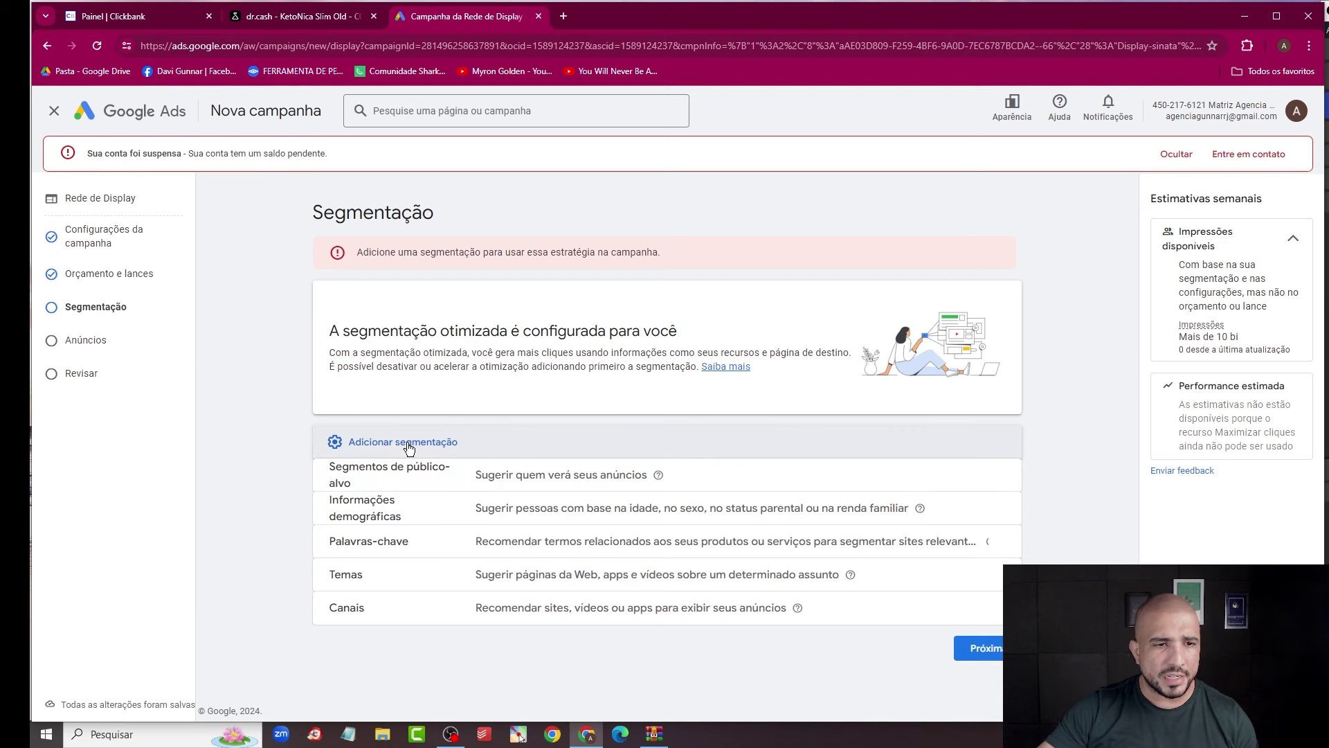
left_click(333, 441)
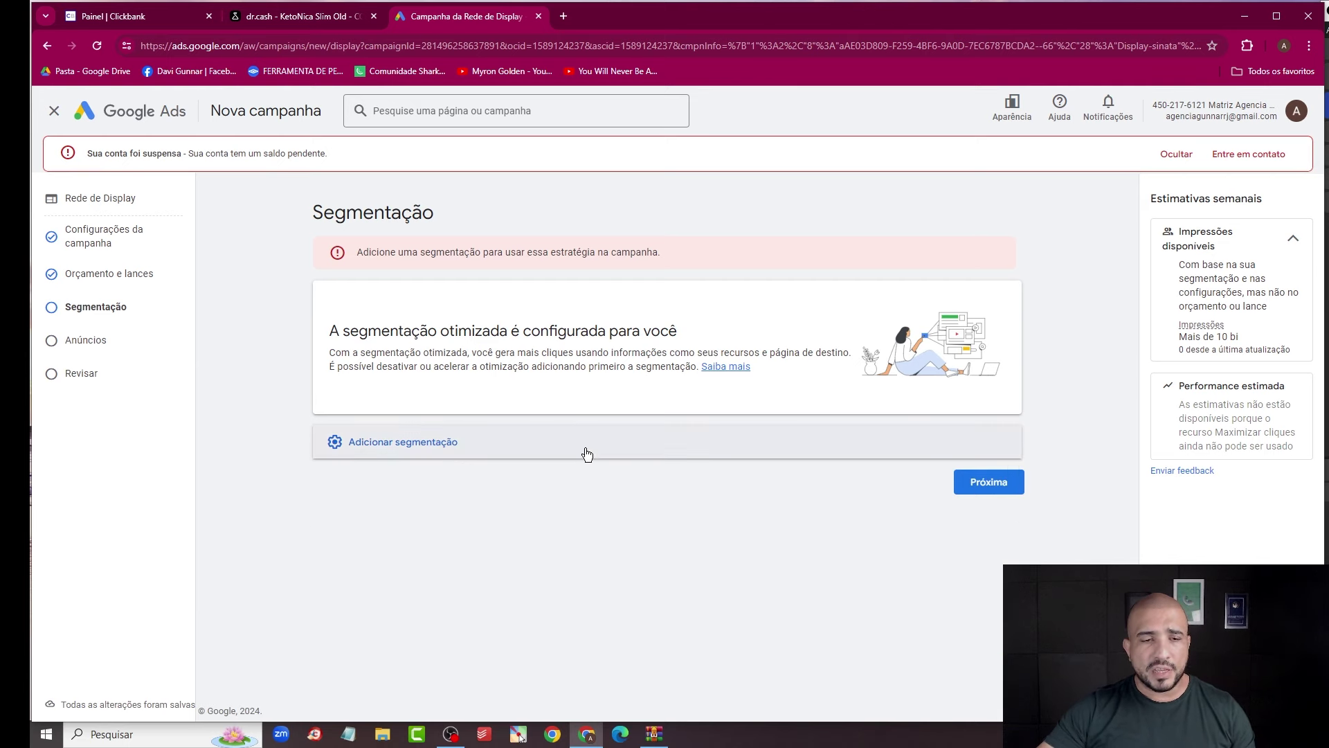
double_click(430, 451)
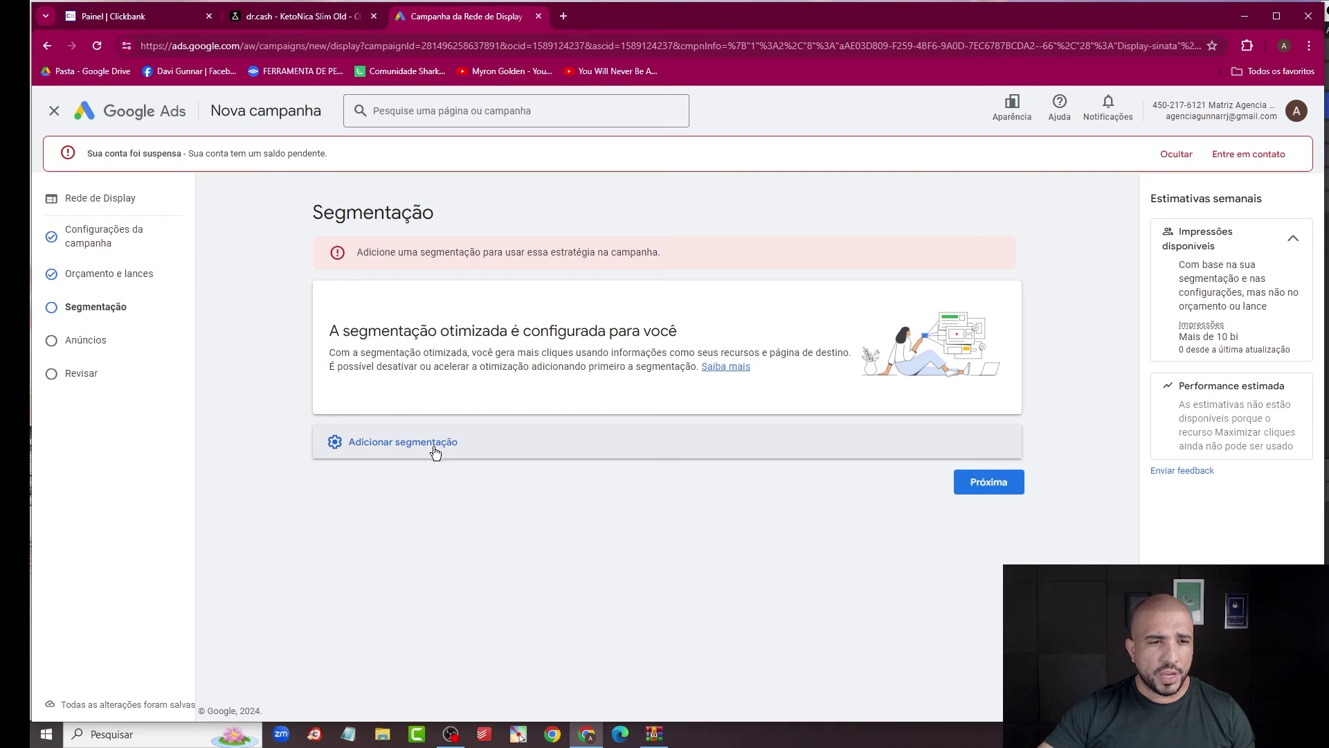
left_click(991, 480)
scroll(623, 519, "down", 2)
left_click(426, 346)
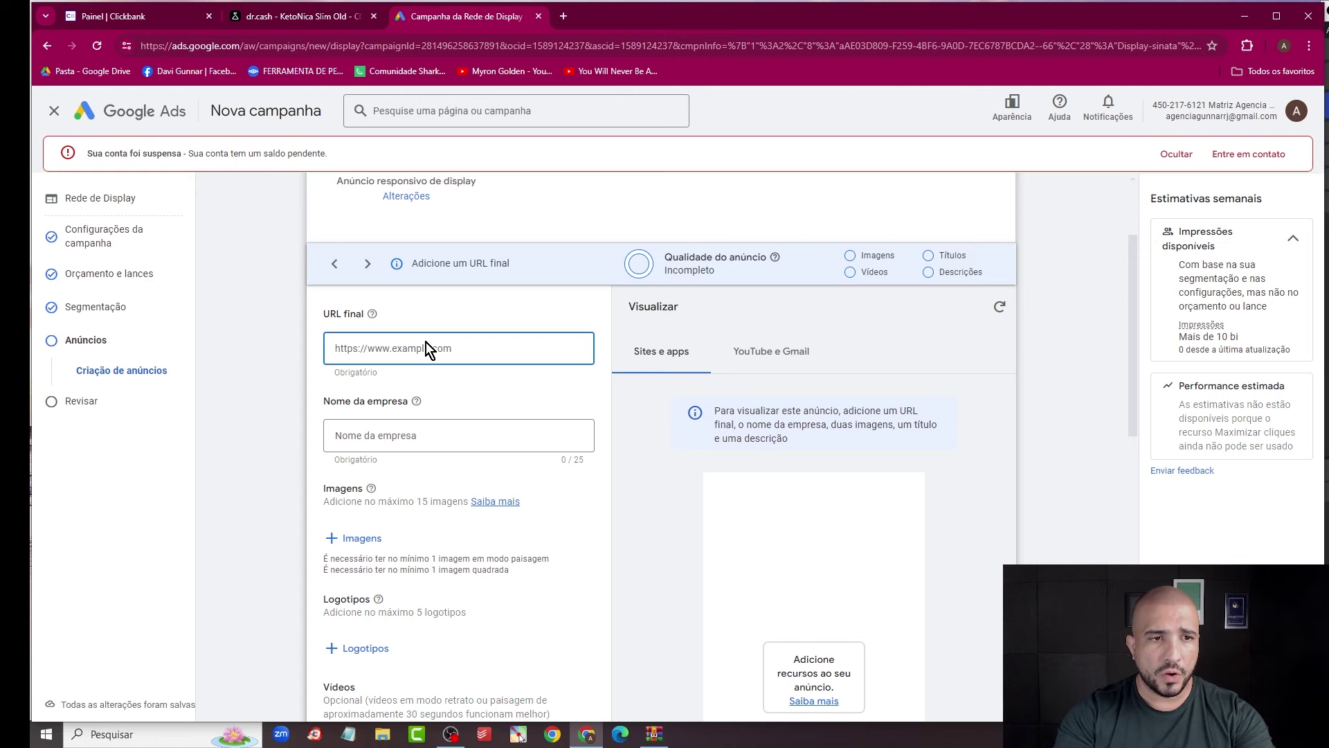
type("davigu")
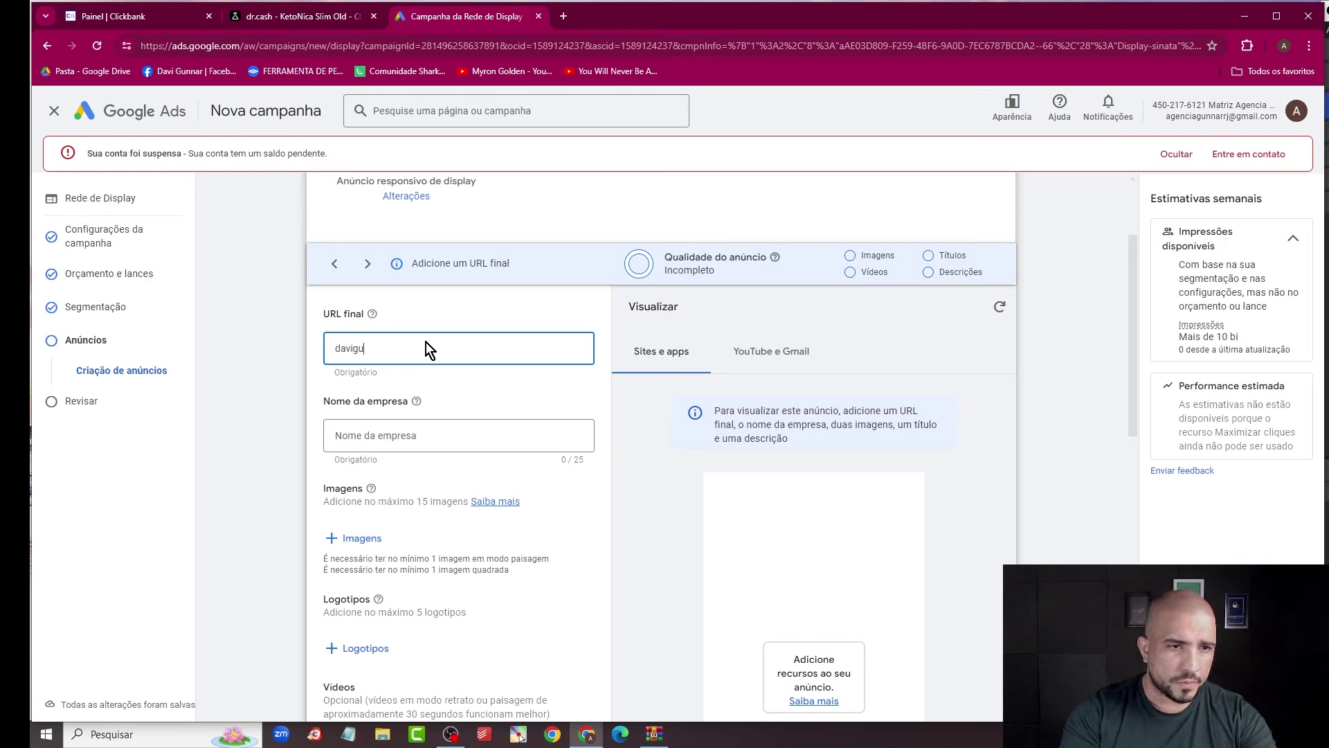
type("nnar")
left_click(426, 342)
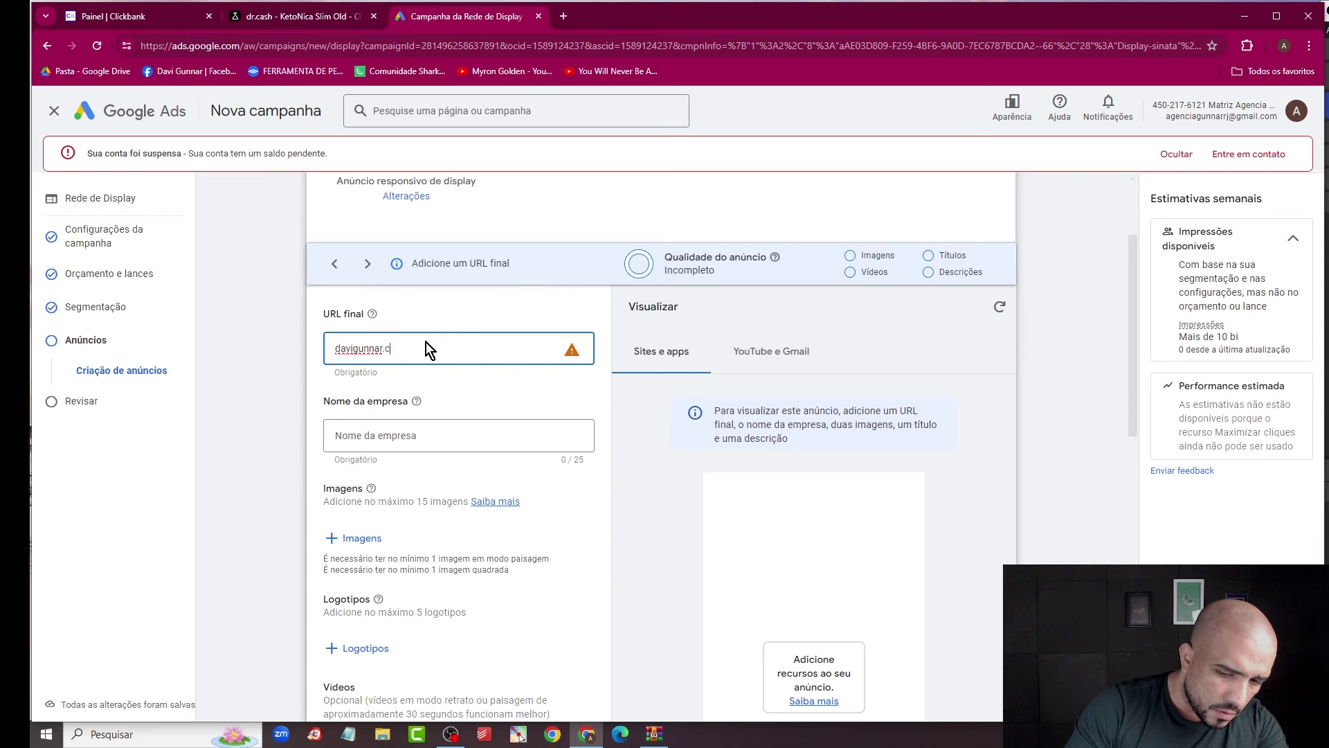
type(".com.br")
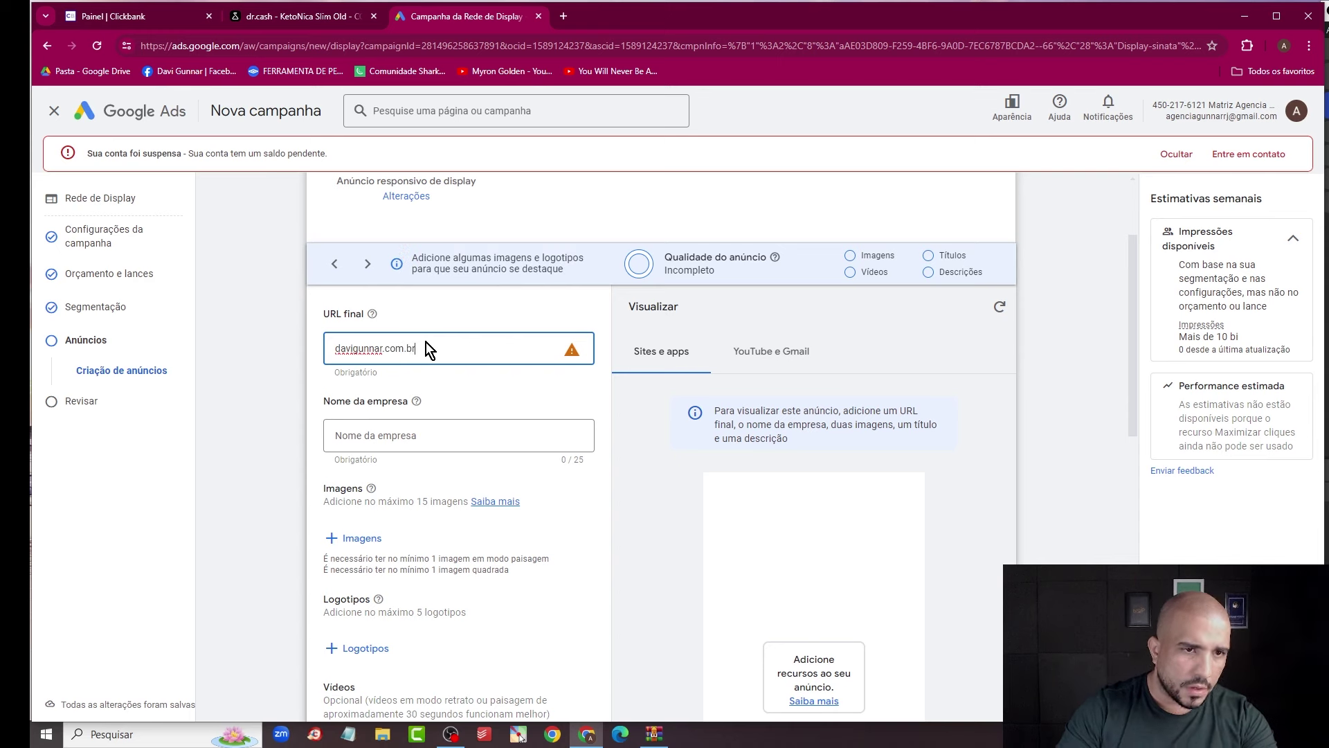
left_click(336, 355)
type("htt")
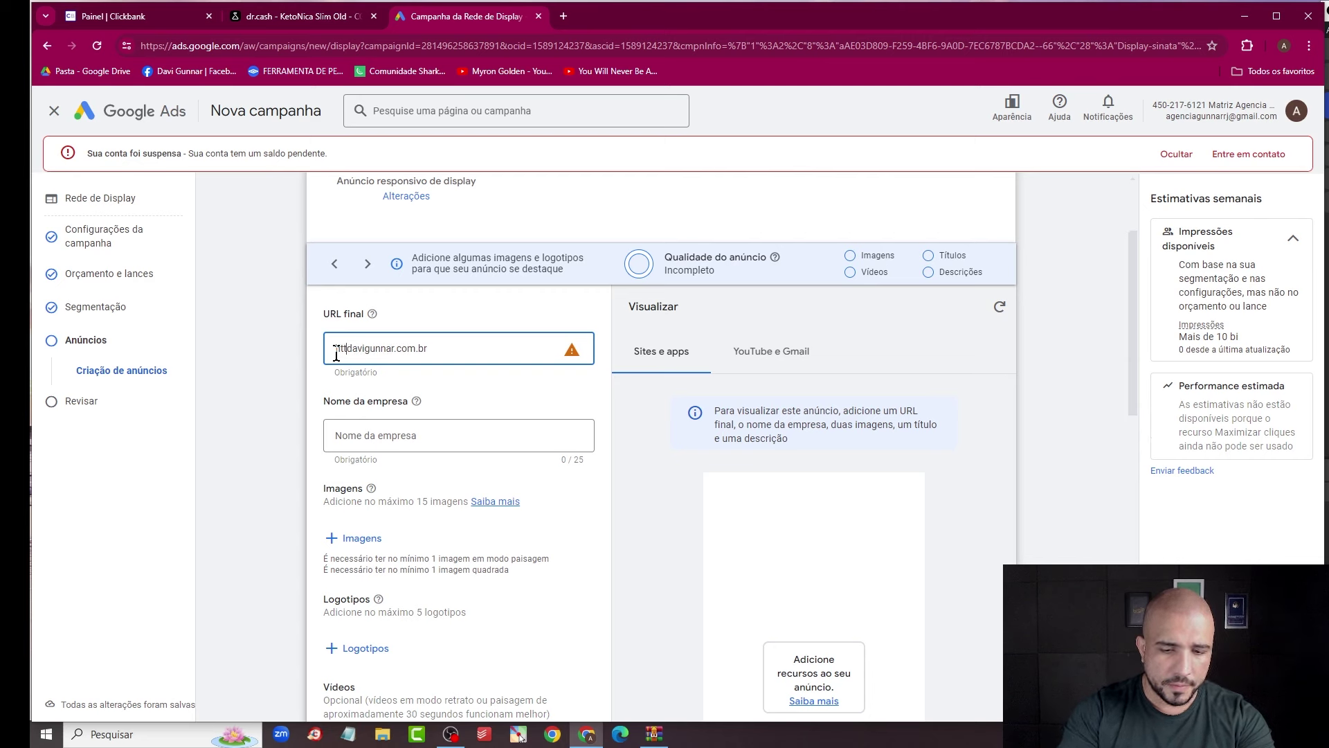
type("ps://")
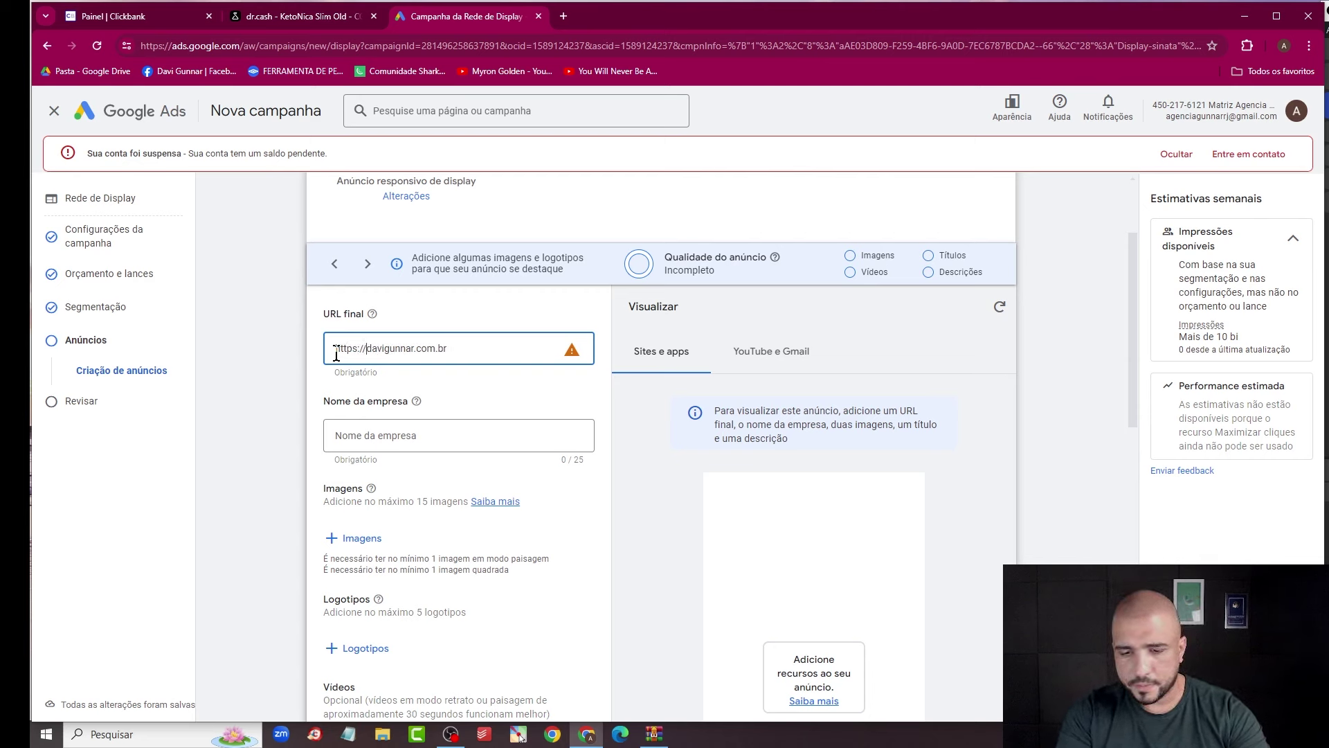
left_click(385, 433)
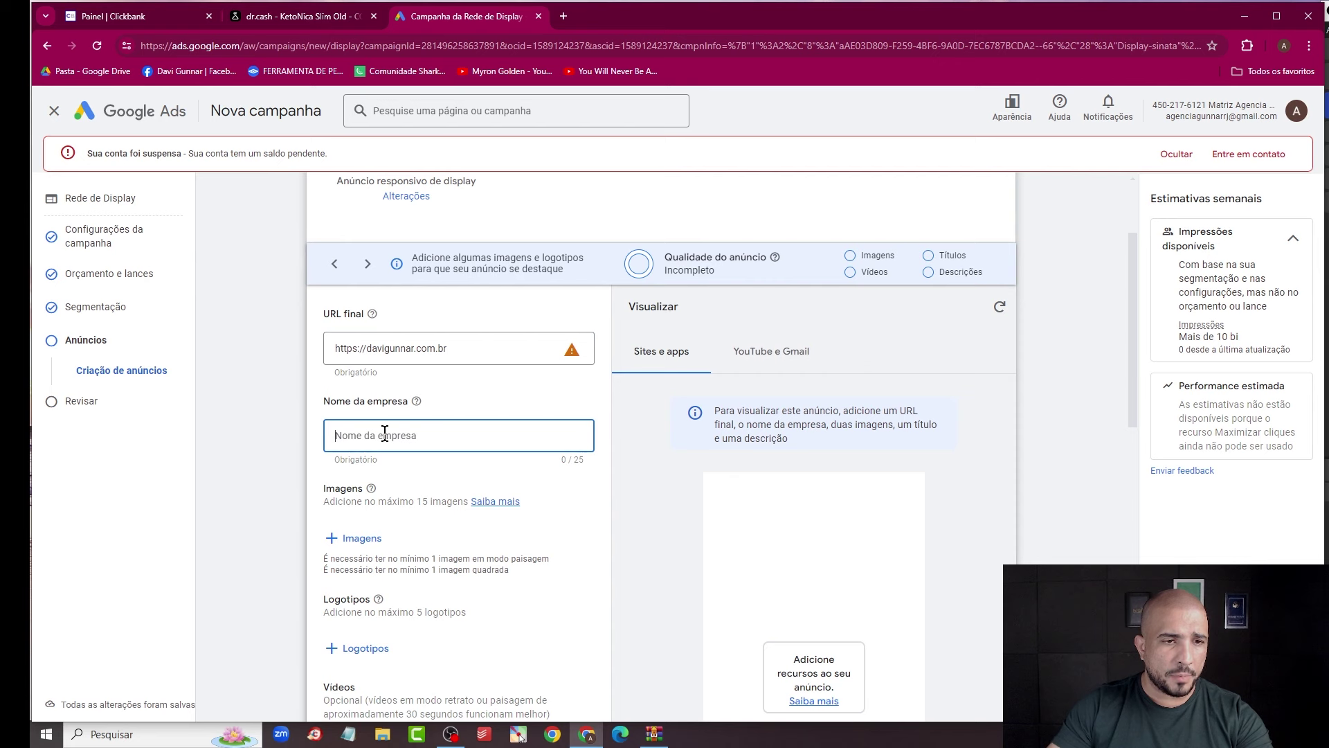
type("Gunnar")
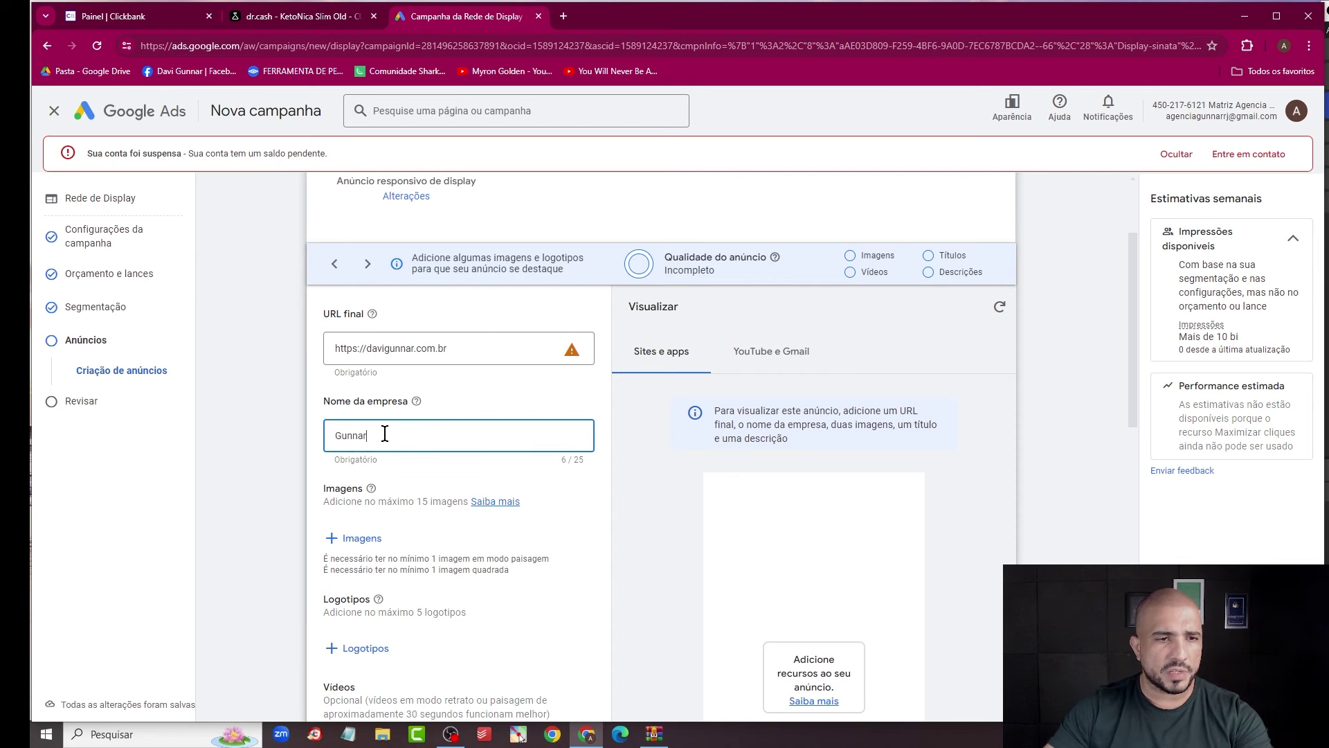
- Upload the image resized_sumatraslimbellytonic from the computer's Downloads folder for use in the display ad
scroll(384, 433, "down", 2)
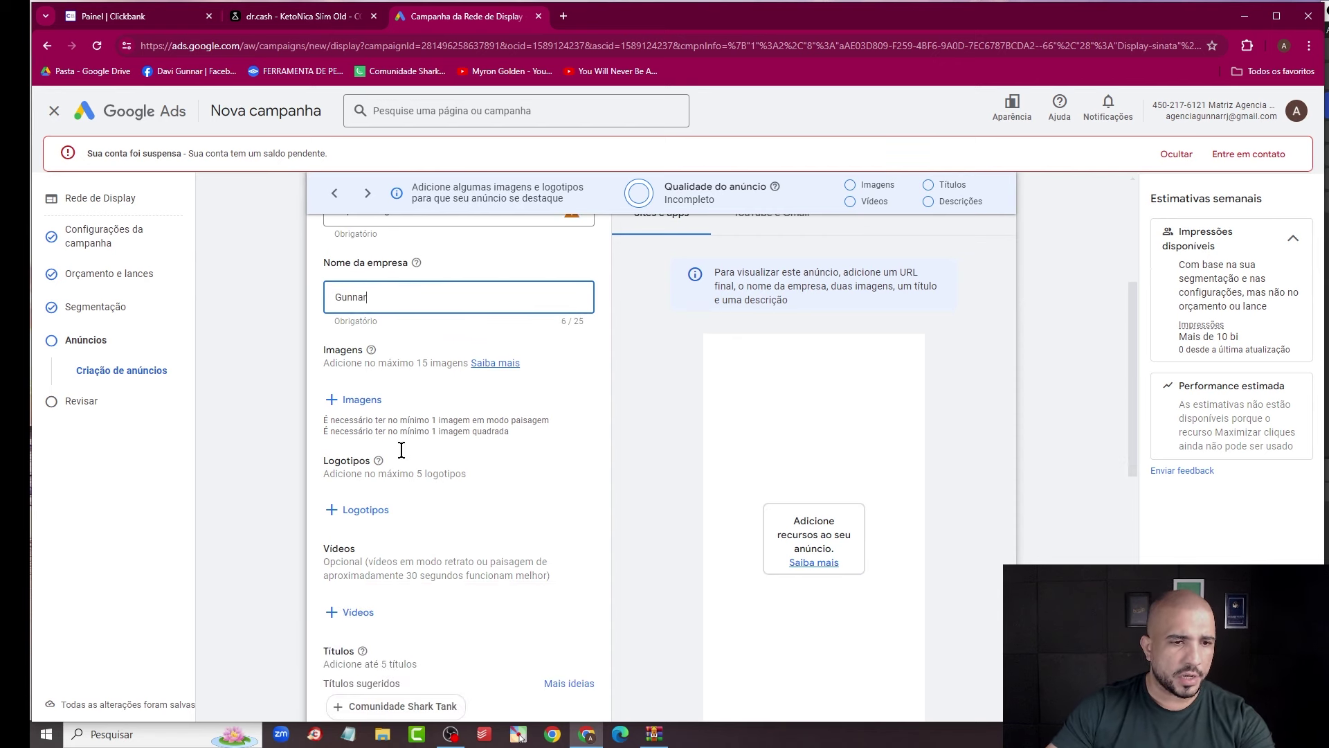
left_click(348, 402)
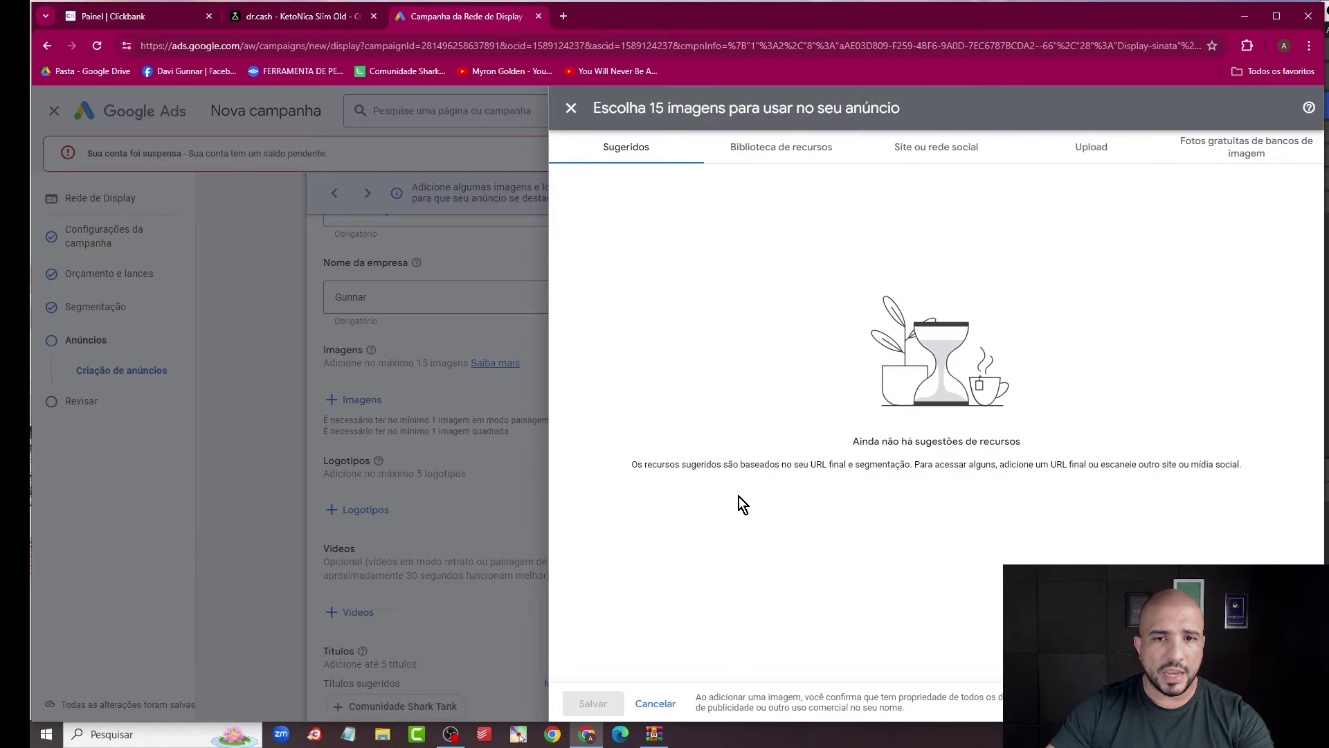
left_click(1097, 152)
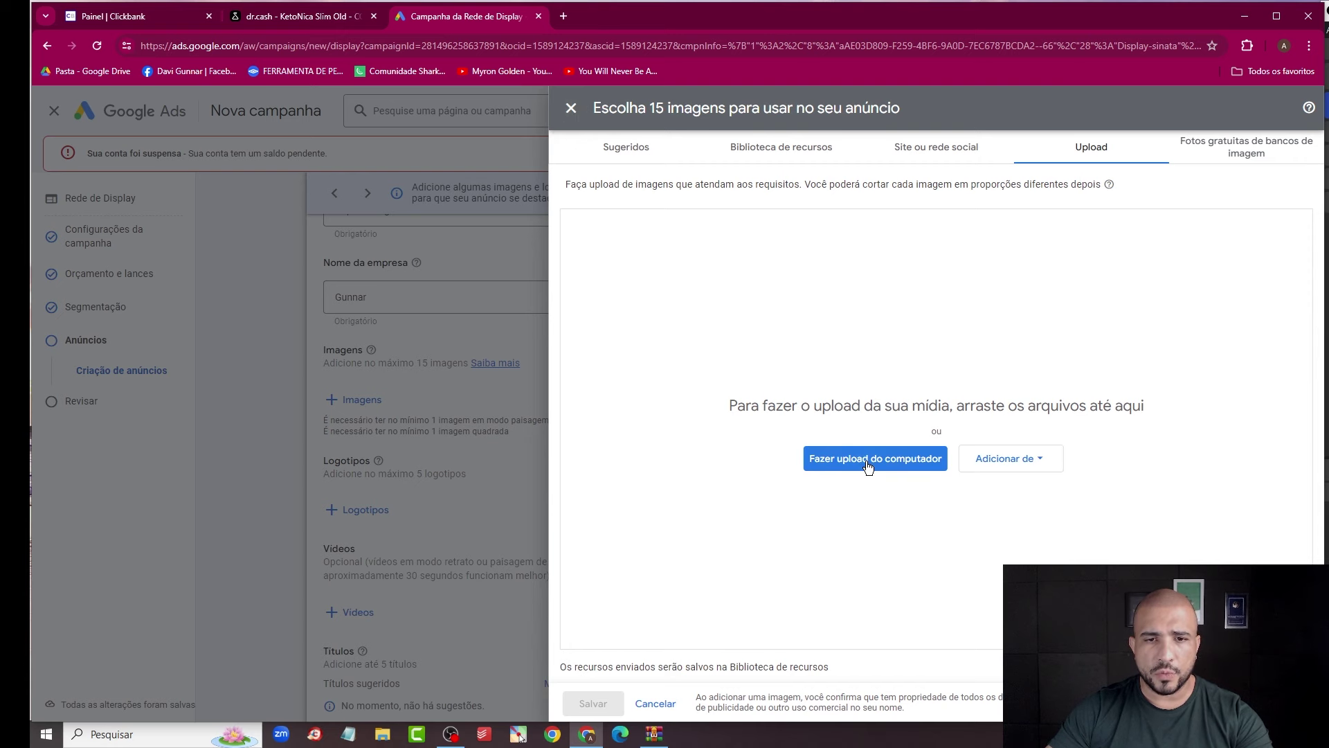
left_click(791, 377)
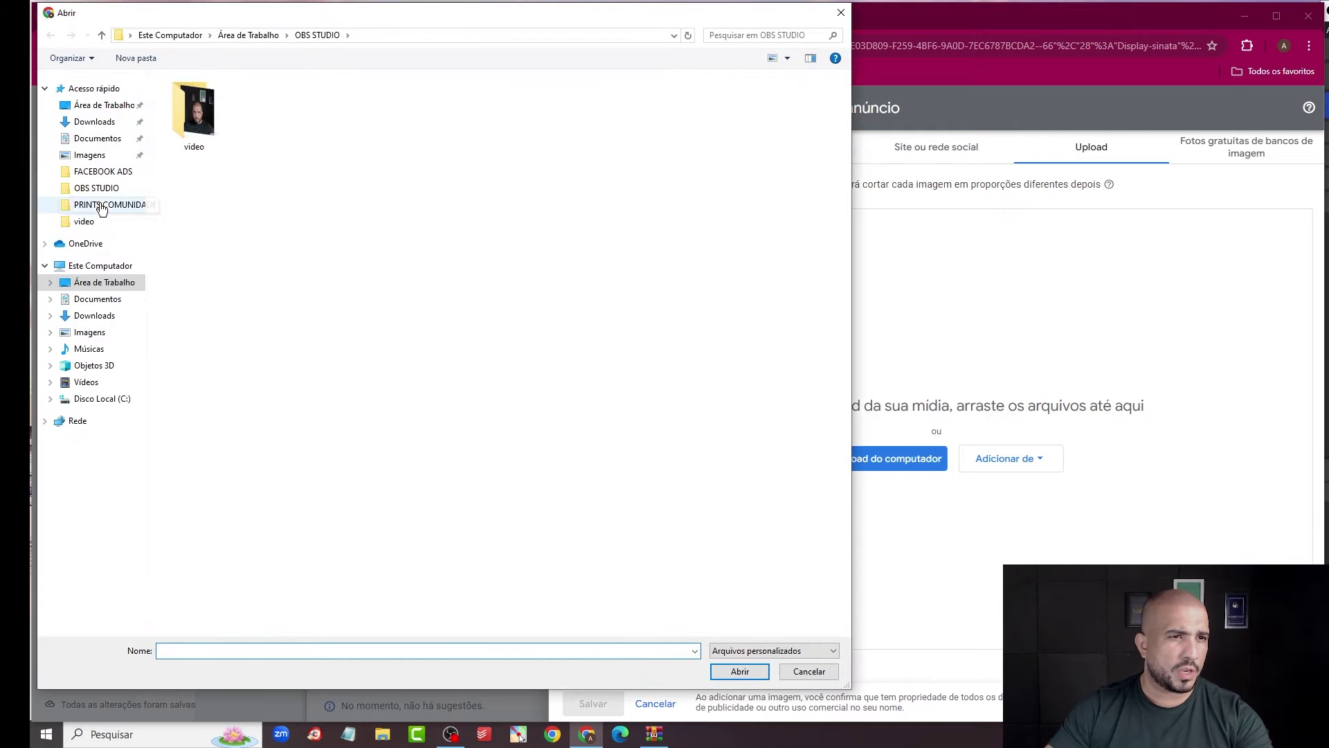
left_click(93, 122)
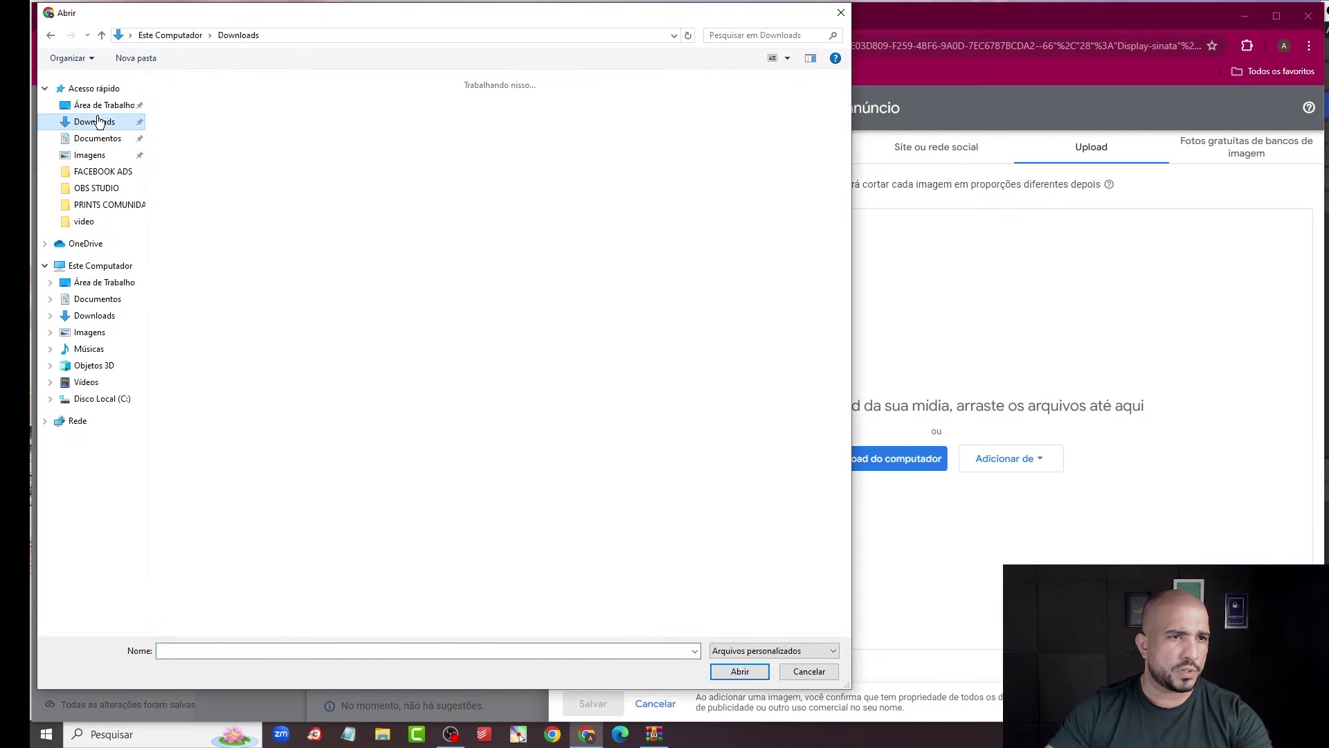
left_click(258, 202)
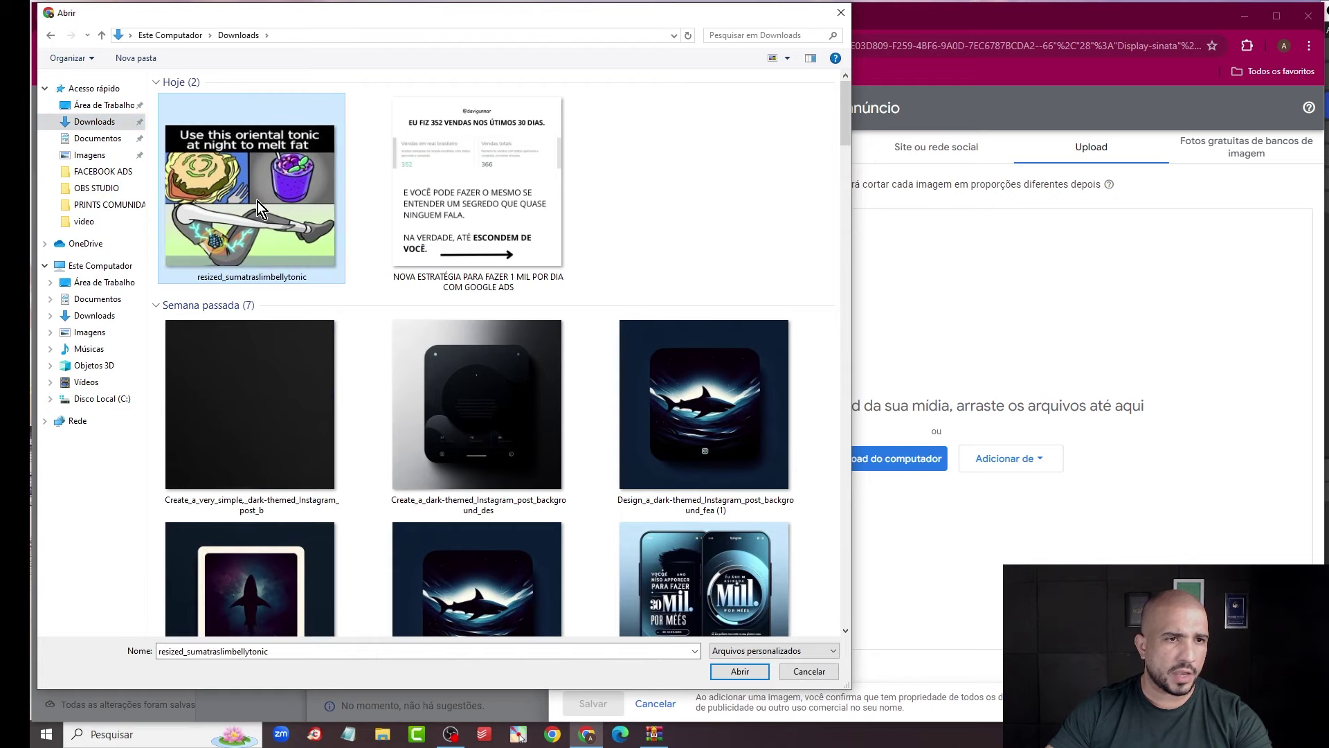
left_click(741, 673)
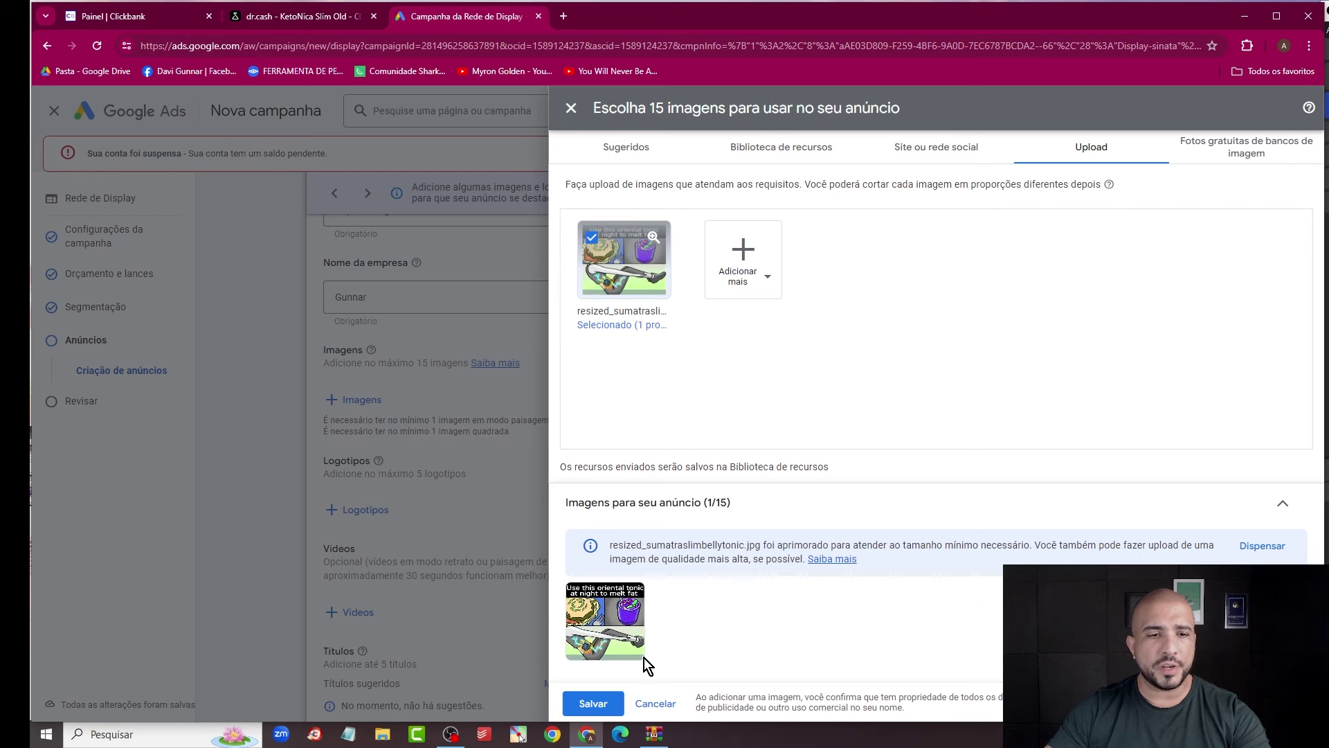
- Save the selected image to the ad and browse the Downloads and Desktop folders for another image to upload
left_click(594, 703)
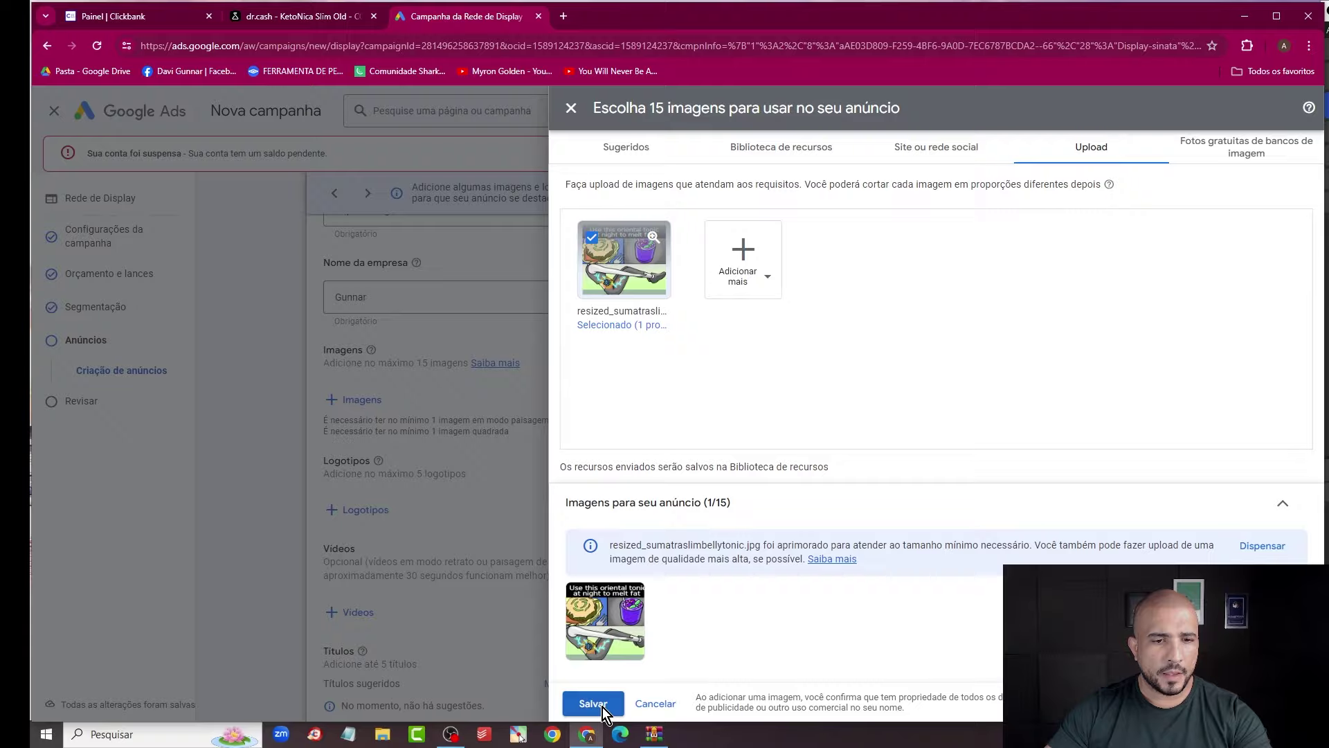
left_click(352, 433)
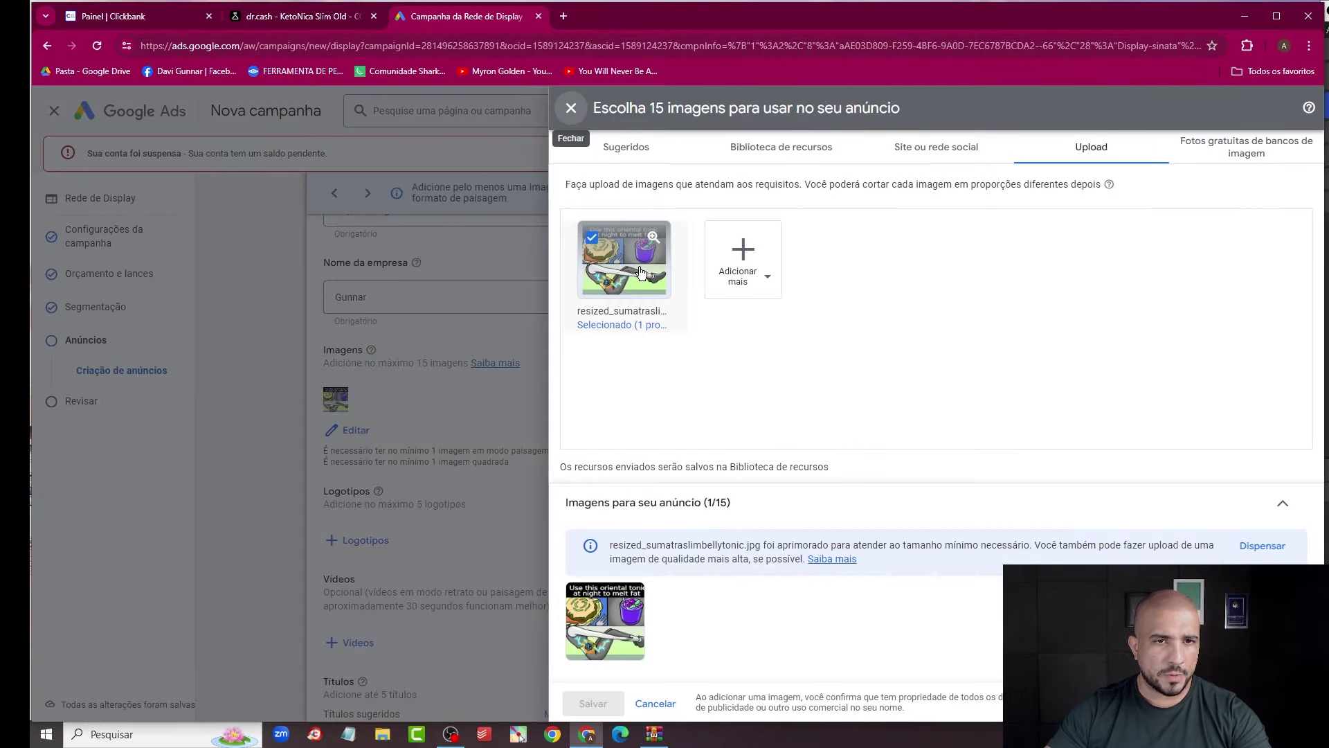
left_click(734, 287)
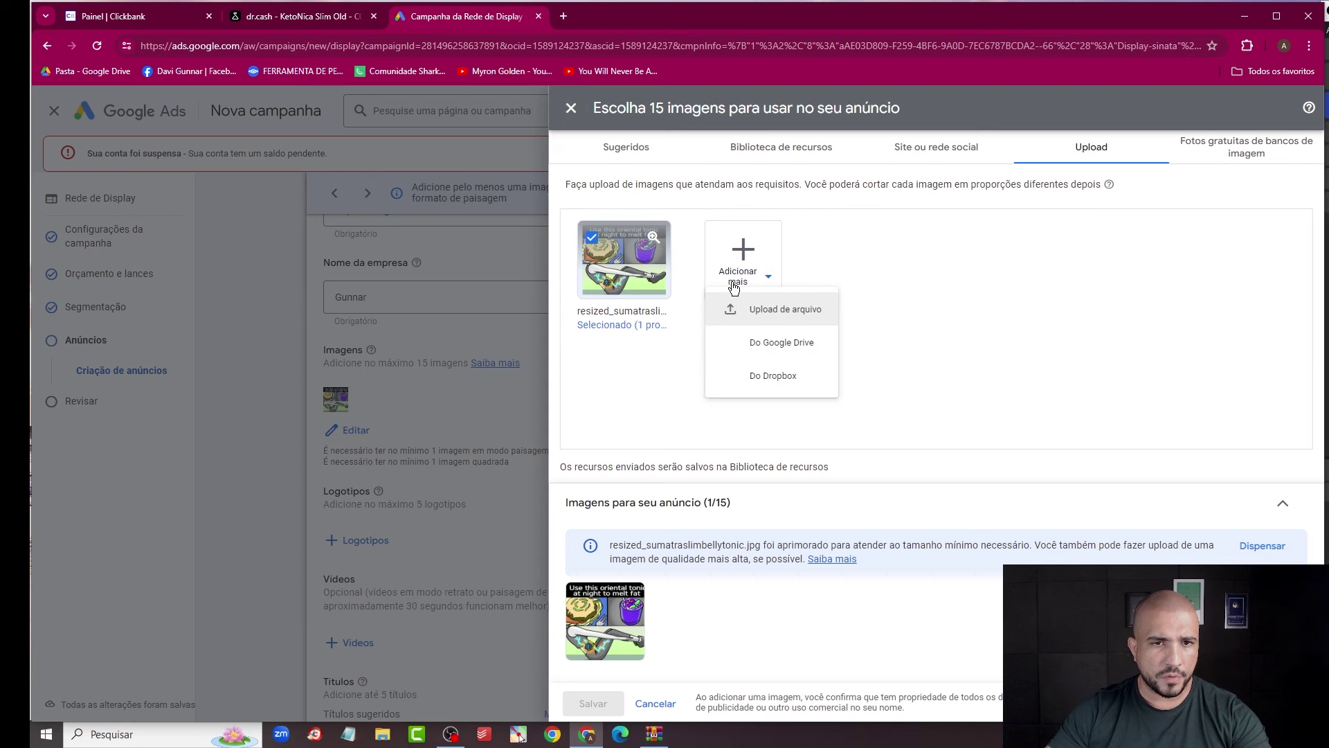
left_click(813, 309)
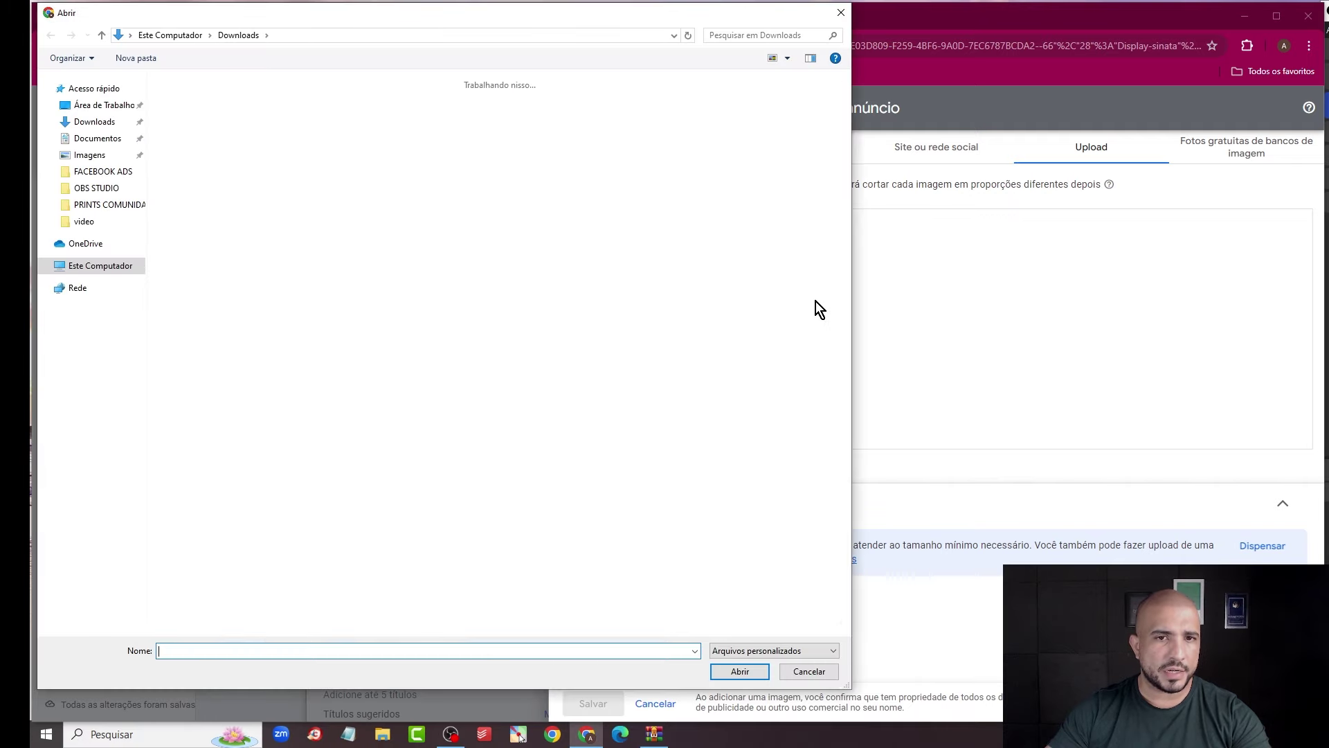
scroll(746, 579, "down", 5)
scroll(746, 579, "up", 5)
left_click(100, 283)
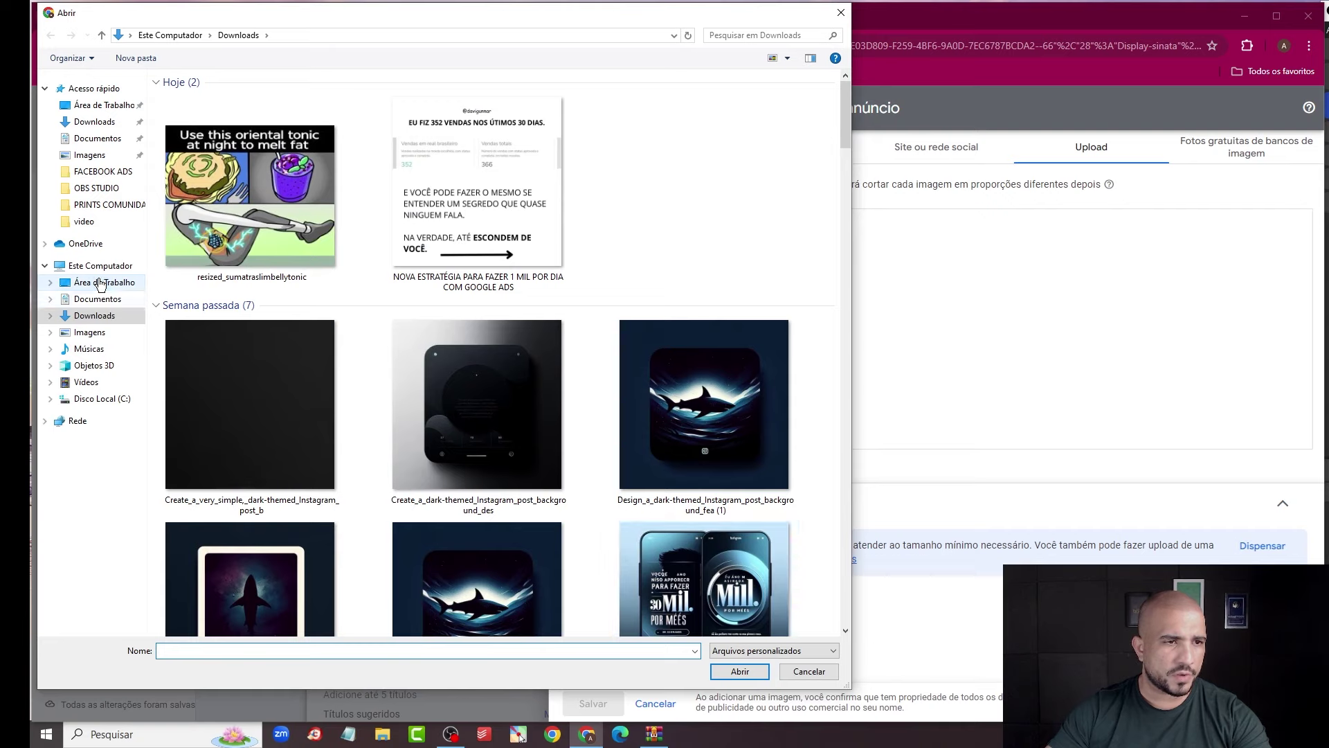
scroll(572, 405, "down", 5)
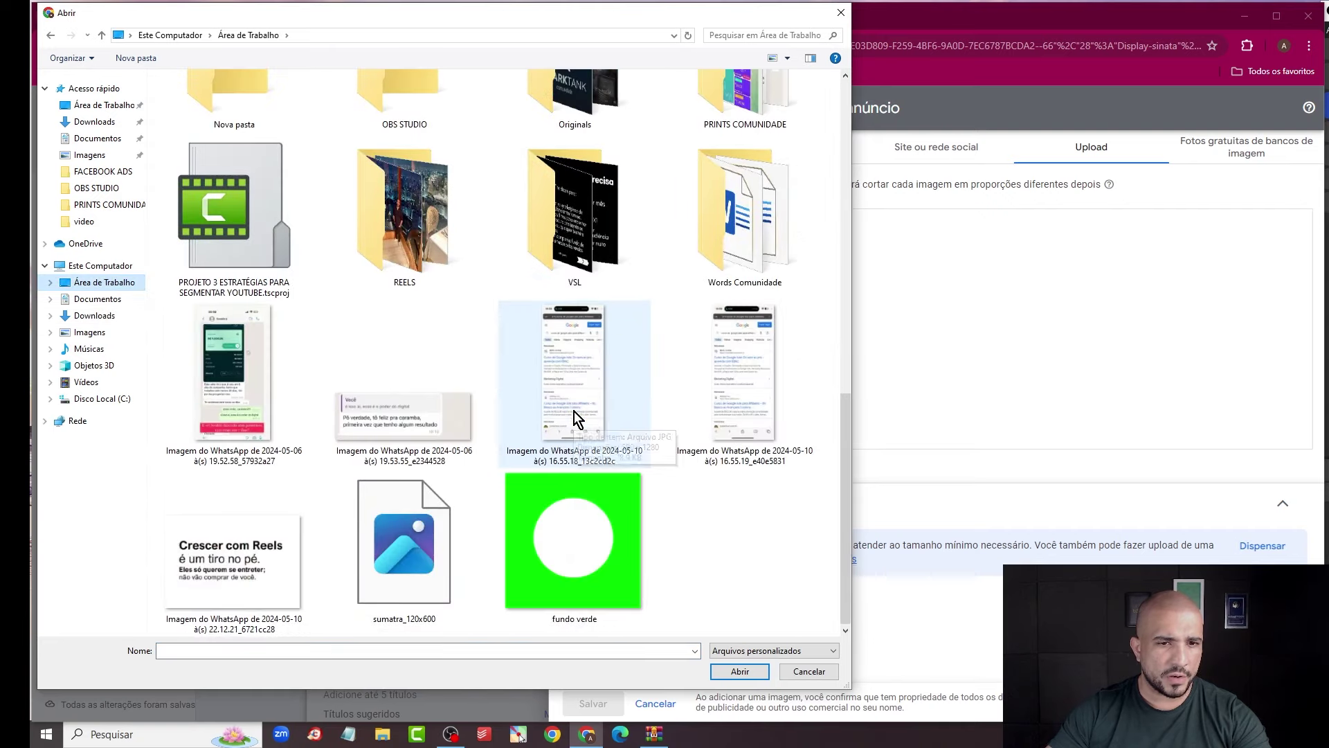
scroll(574, 411, "up", 5)
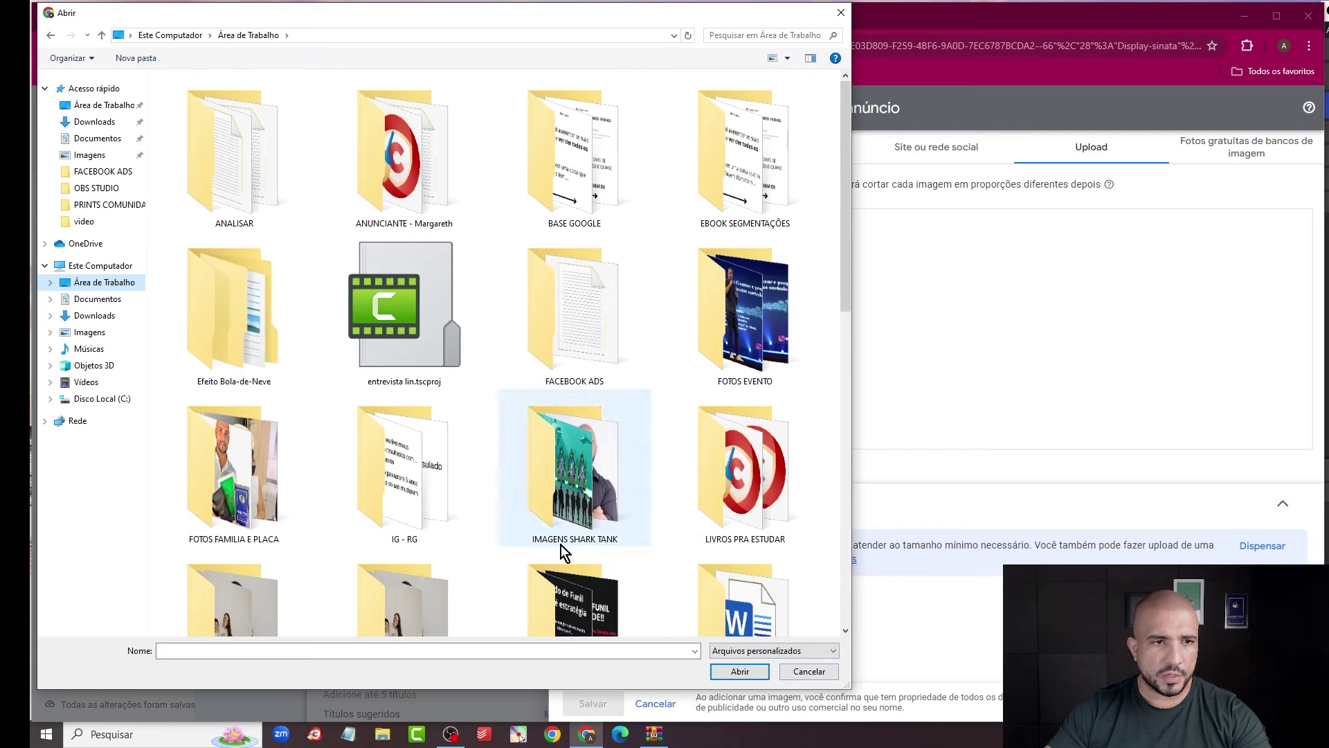
left_click(92, 124)
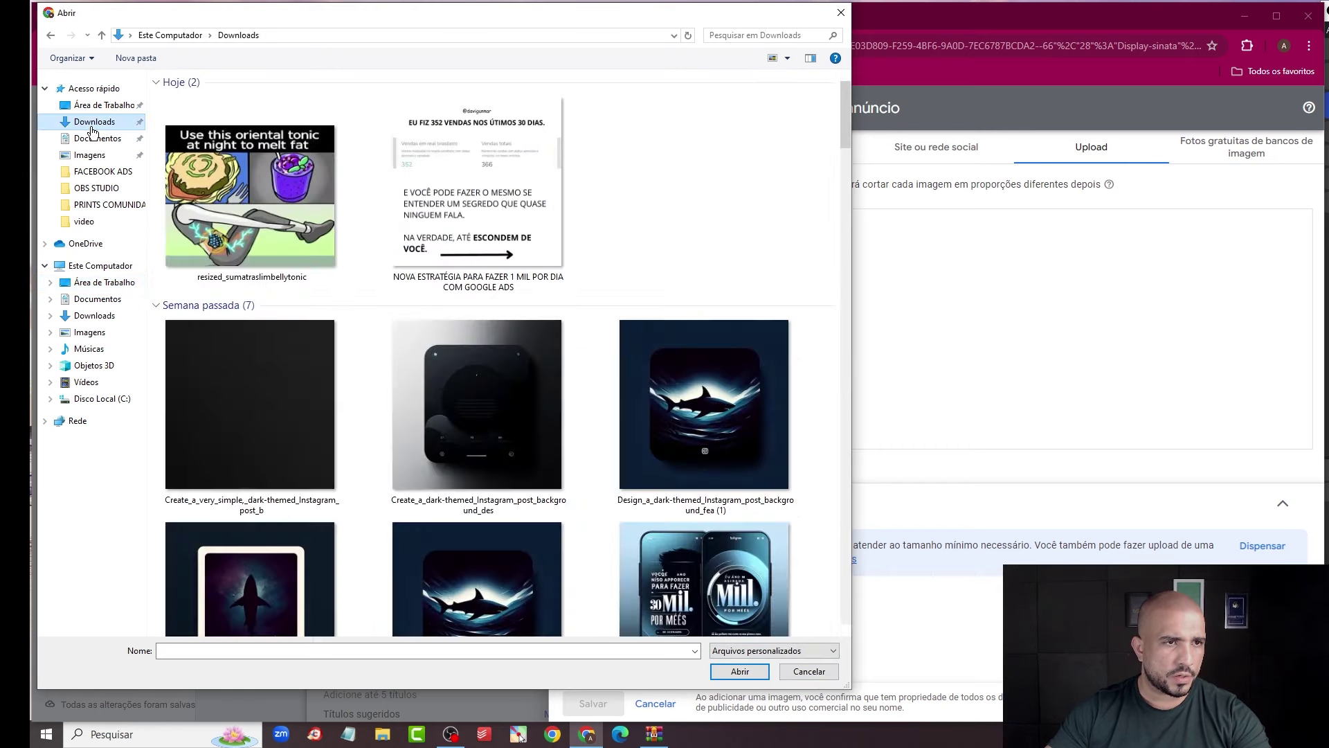
scroll(652, 487, "down", 5)
scroll(652, 488, "up", 5)
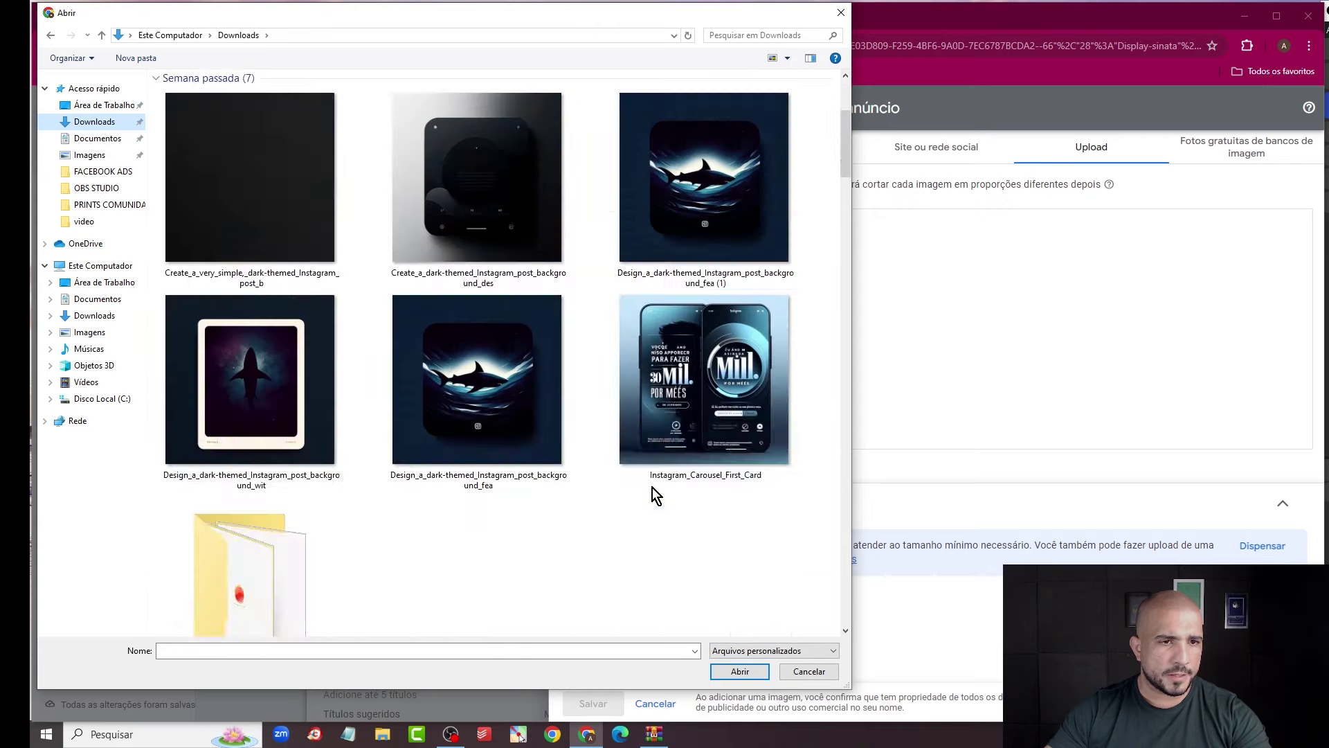
left_click(811, 673)
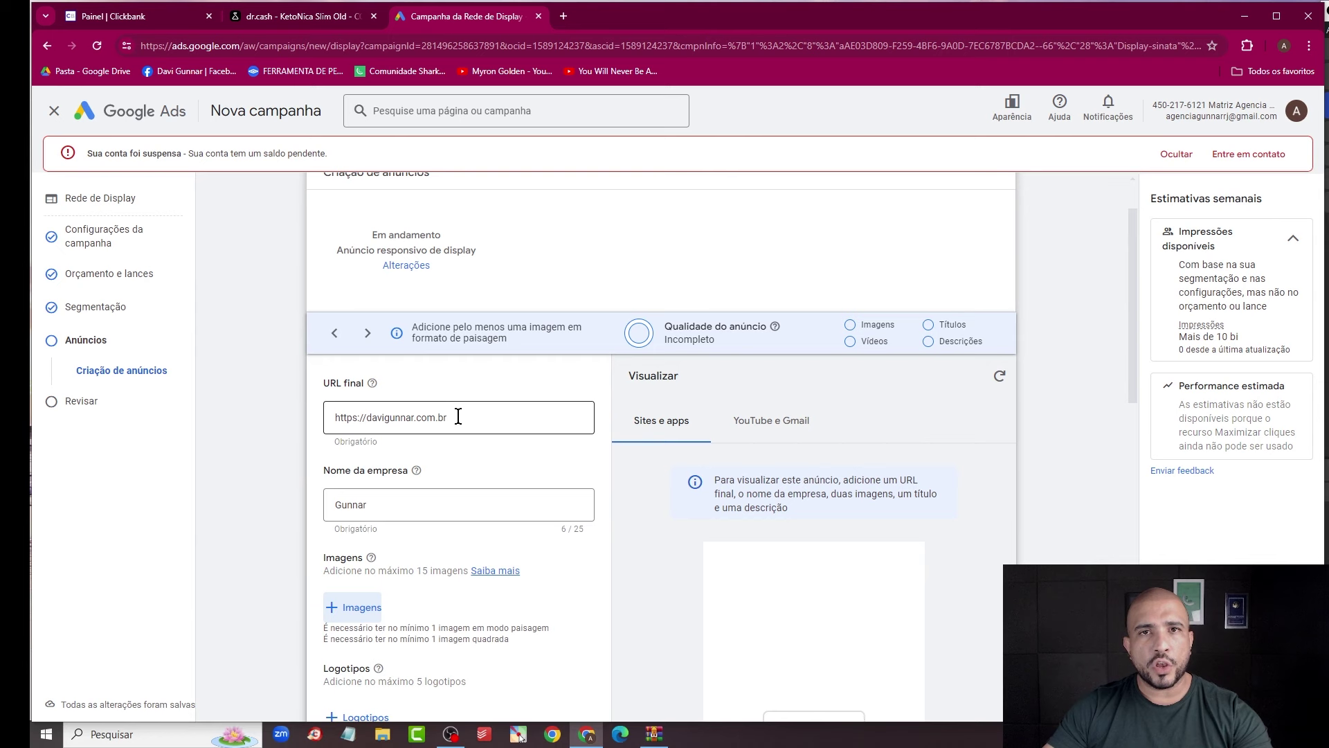
- Upload the image sumatra_300x250 from the Downloads folder and save its landscape and square crops as the ad's images
scroll(459, 418, "down", 2)
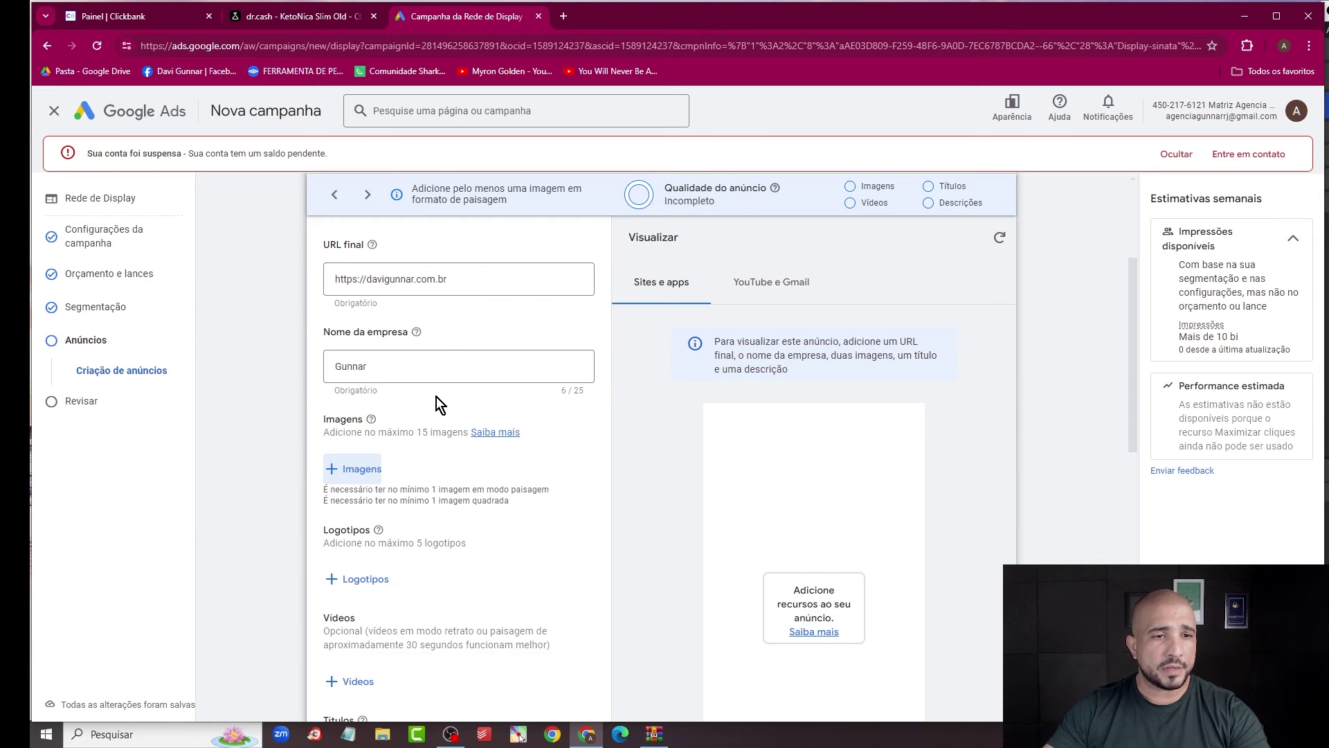
left_click(357, 471)
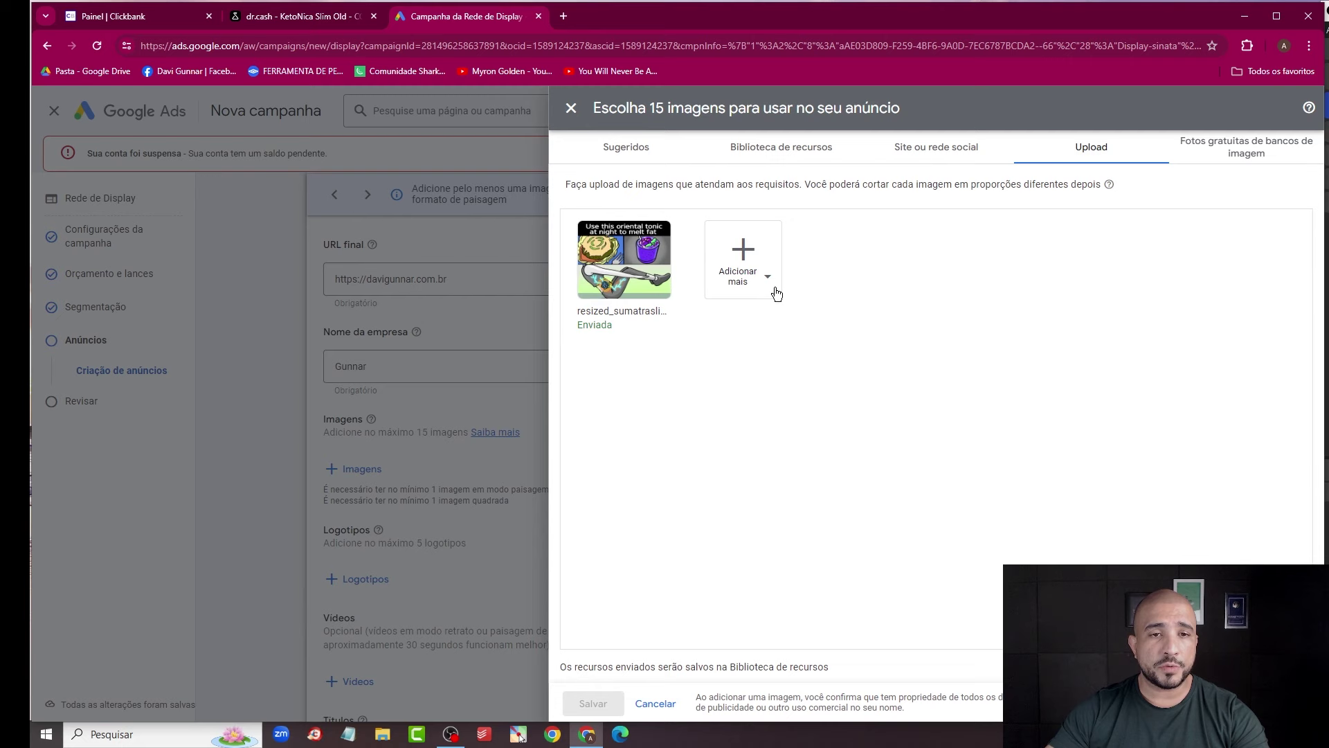
left_click(777, 294)
left_click(767, 315)
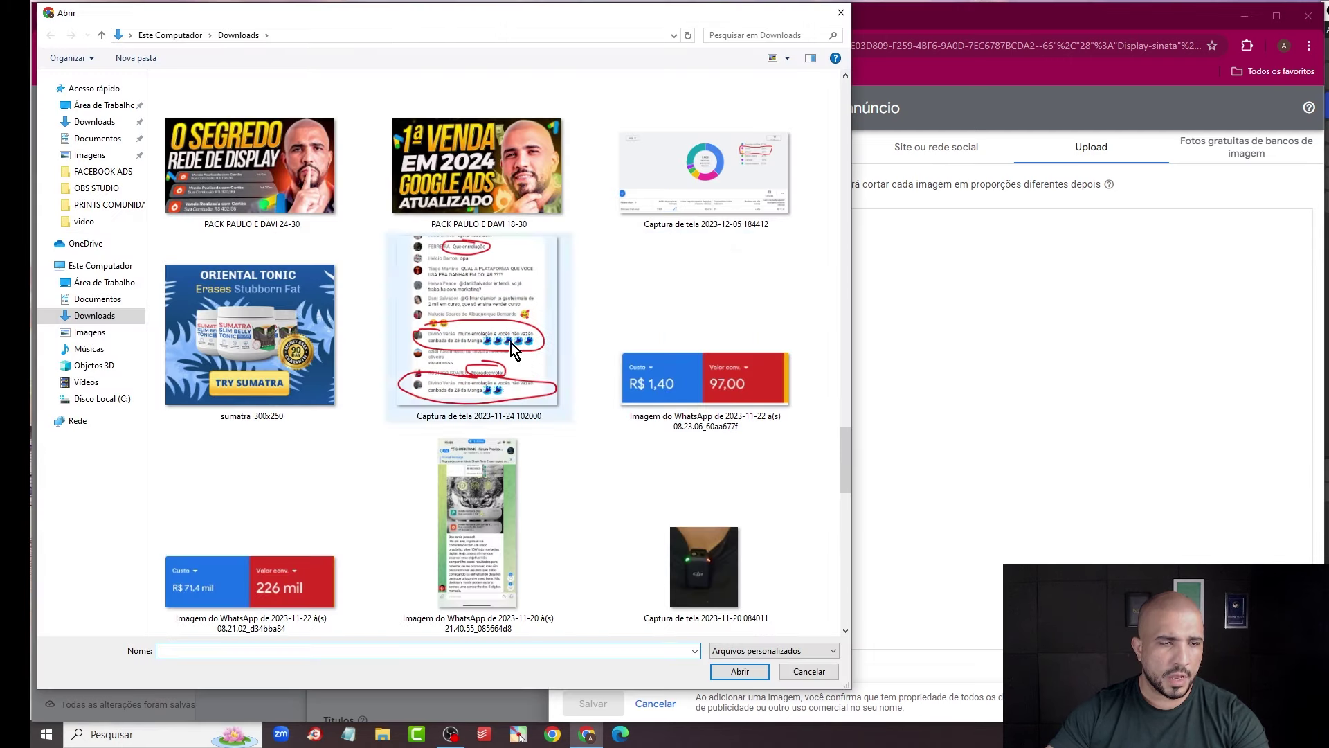
left_click(334, 323)
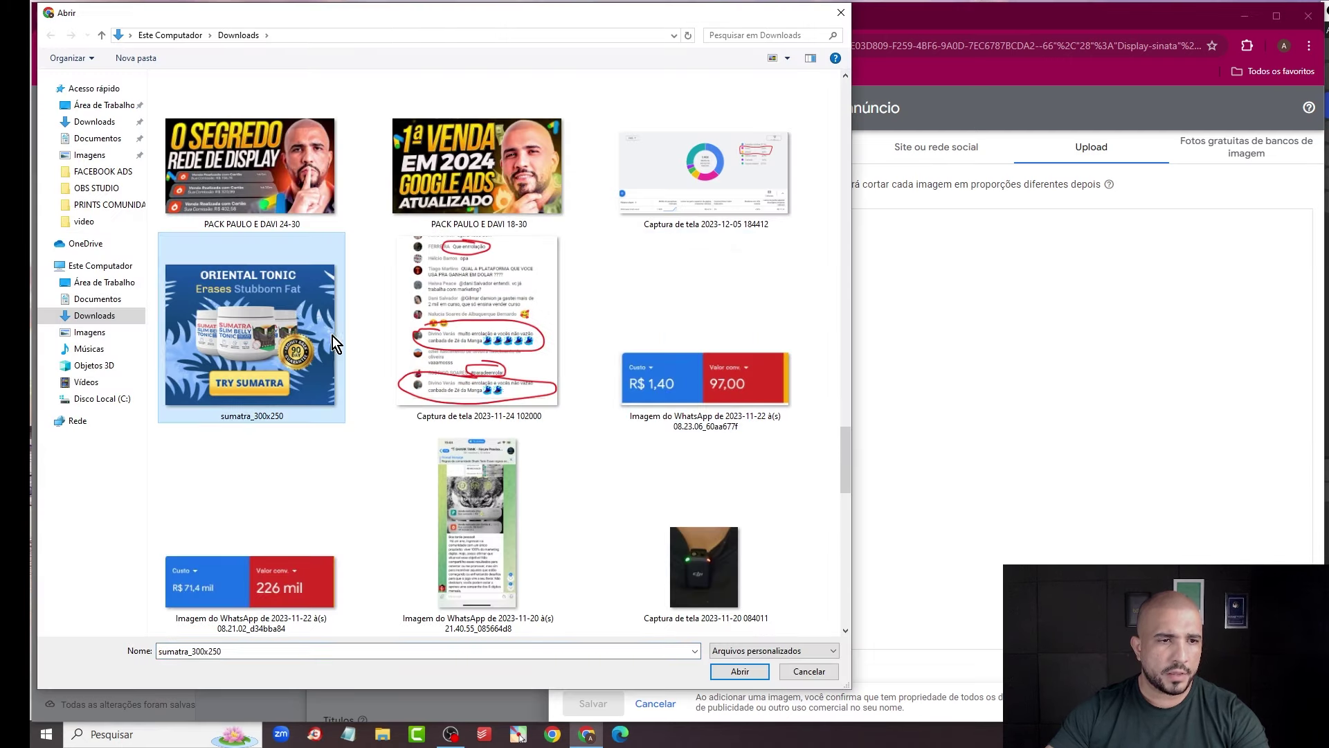
left_click(758, 673)
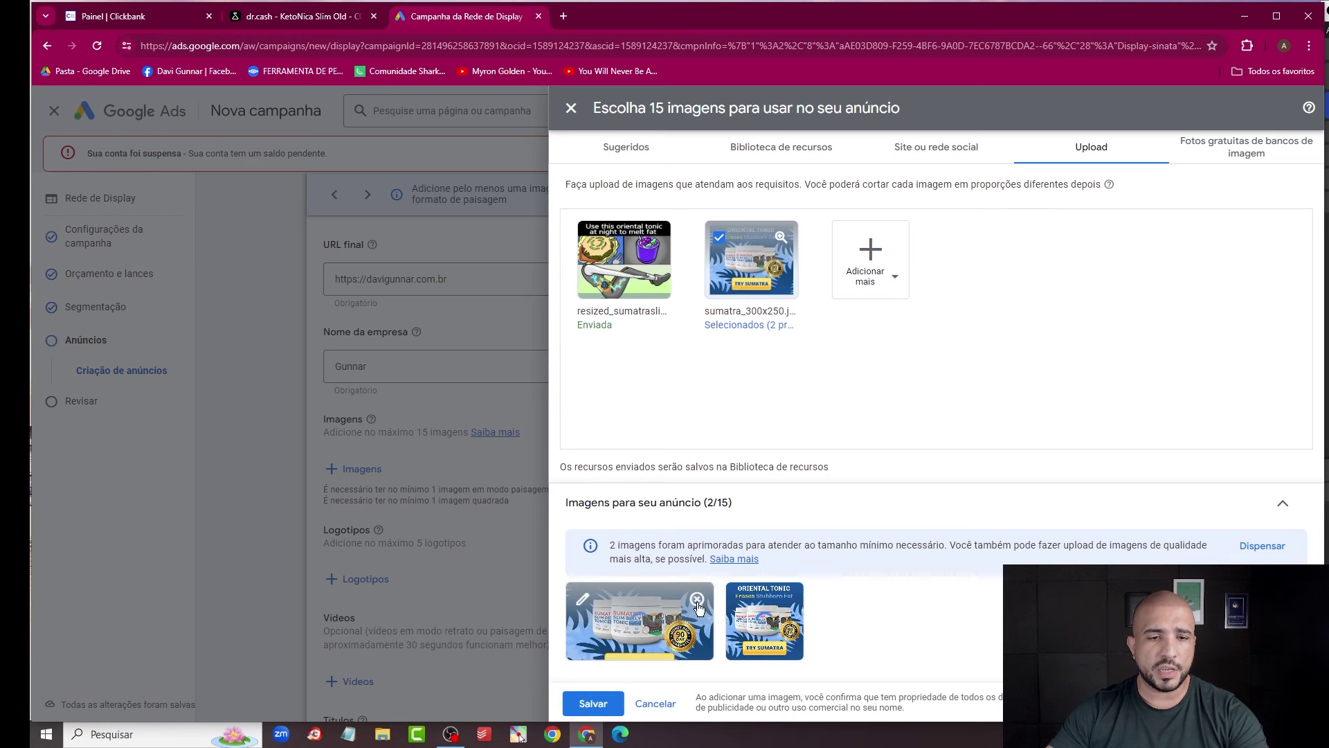
left_click(593, 704)
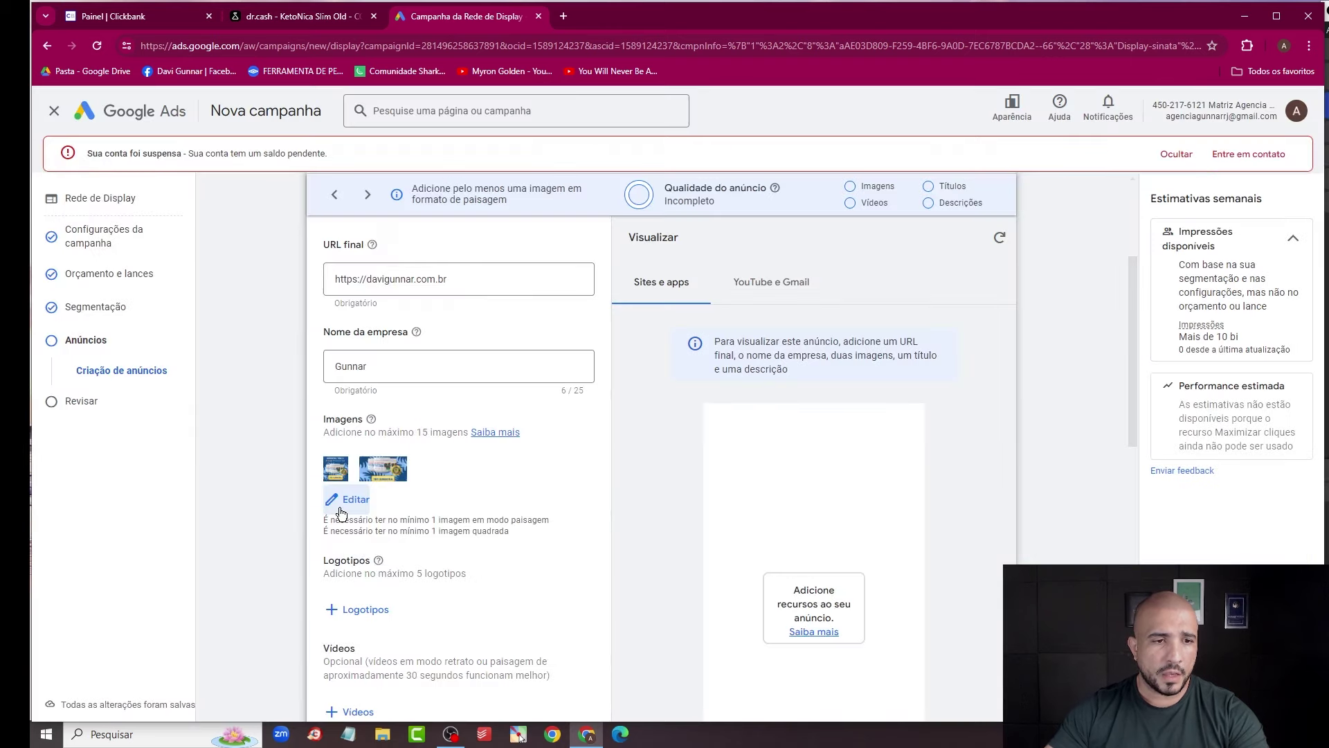
- Add the previously uploaded resized_sumatraslimbellytonic image to the ad's image selection and save it
scroll(550, 553, "down", 2)
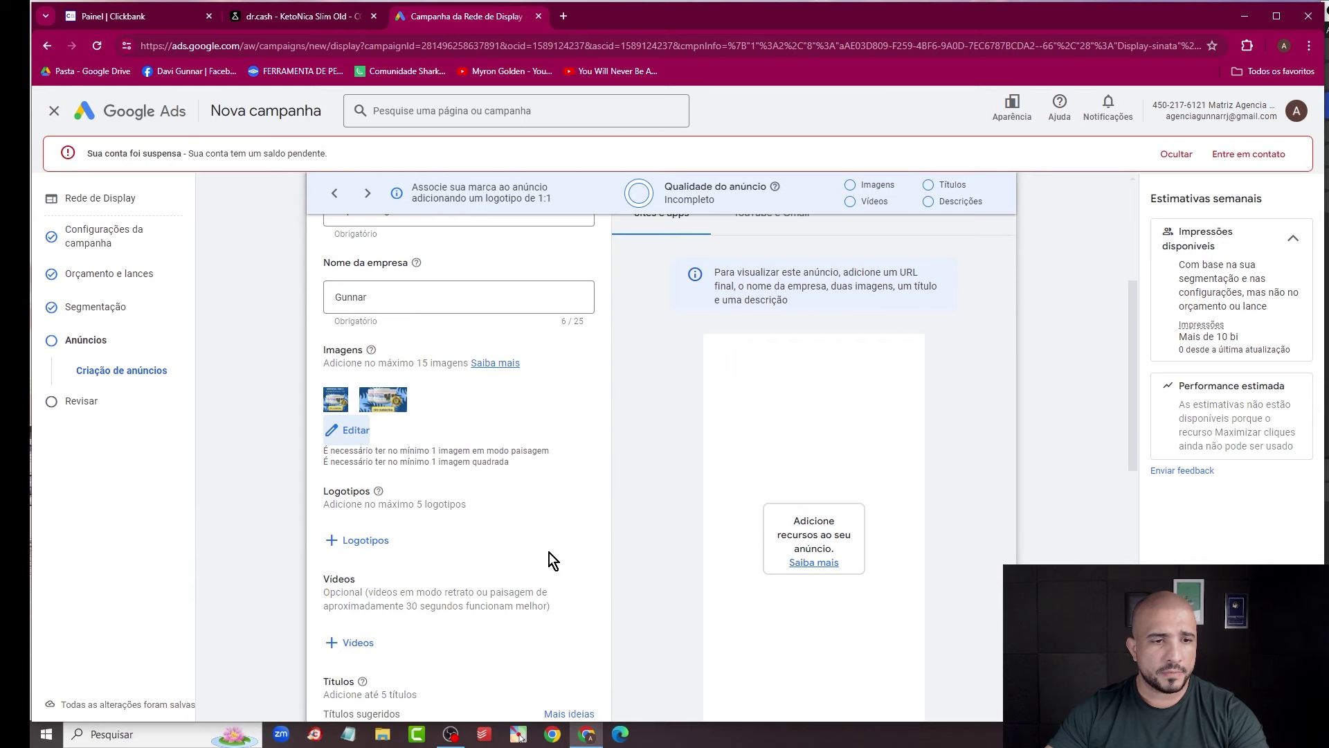
scroll(549, 553, "up", 1)
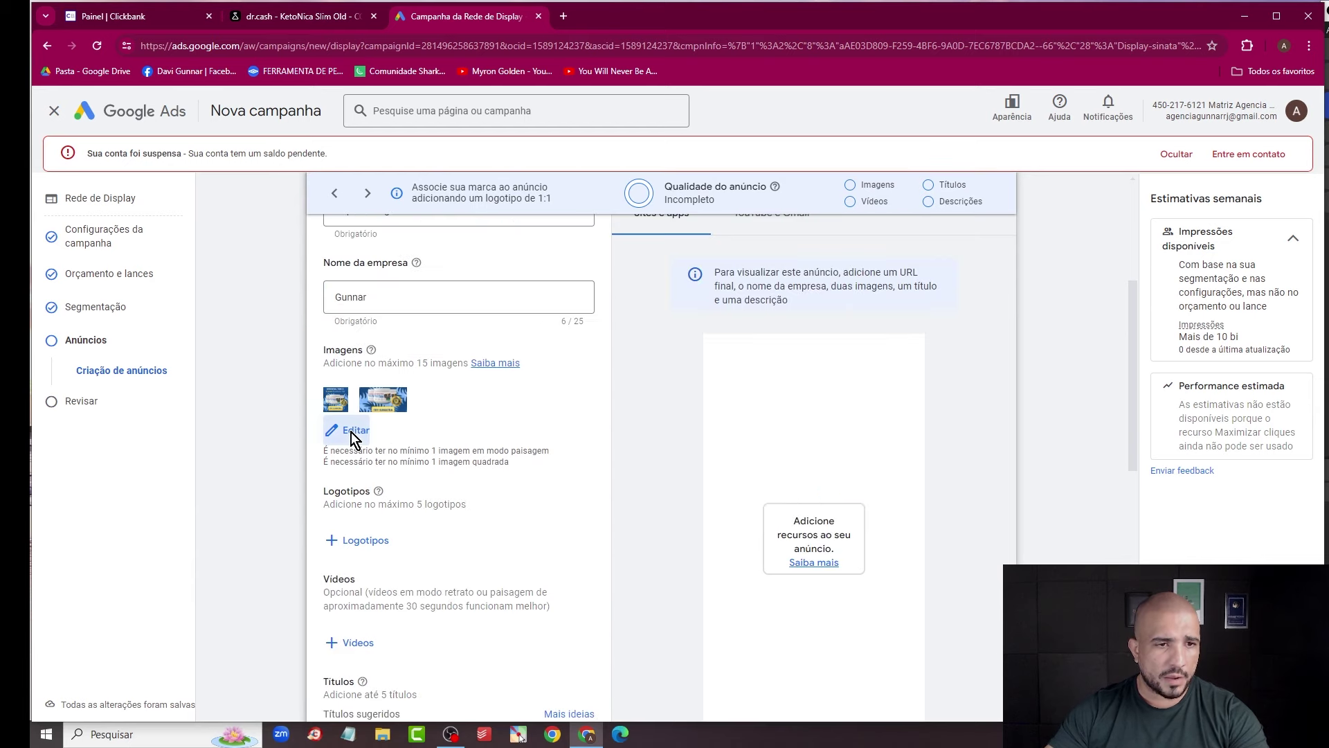
left_click(353, 435)
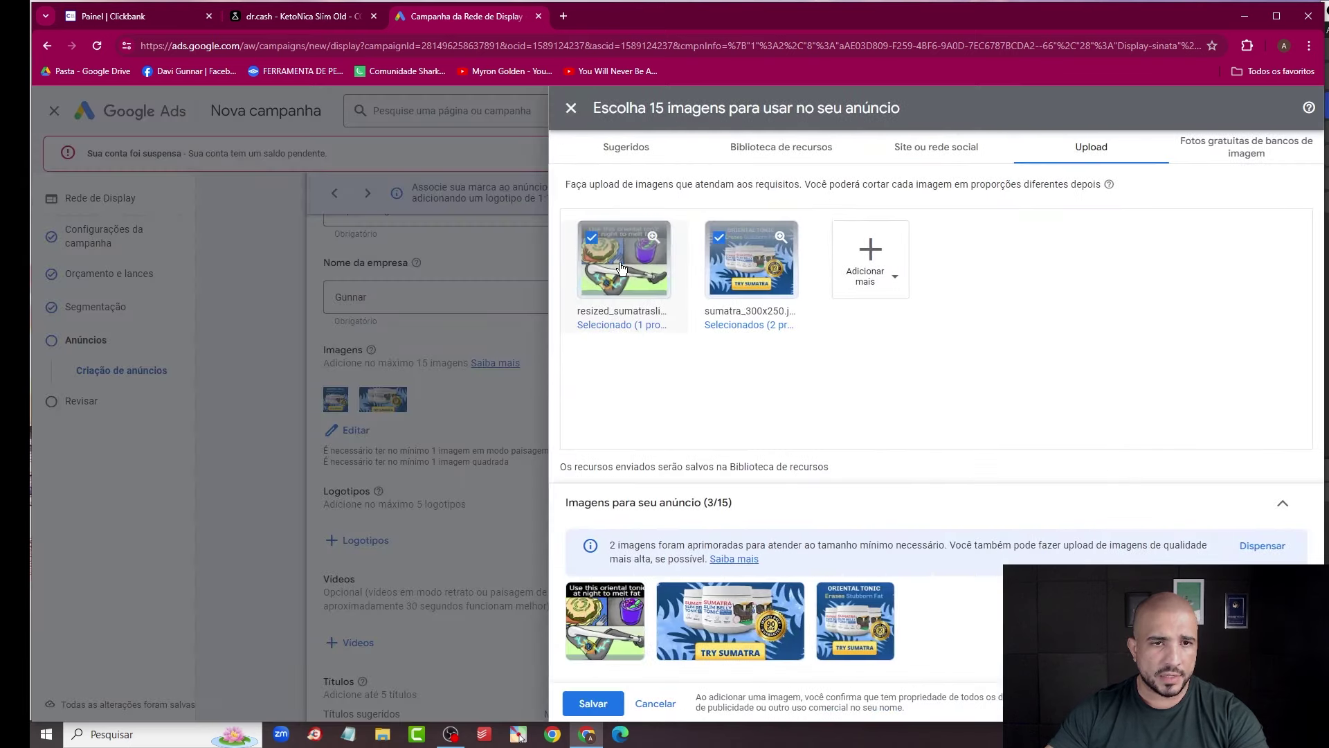
left_click(600, 707)
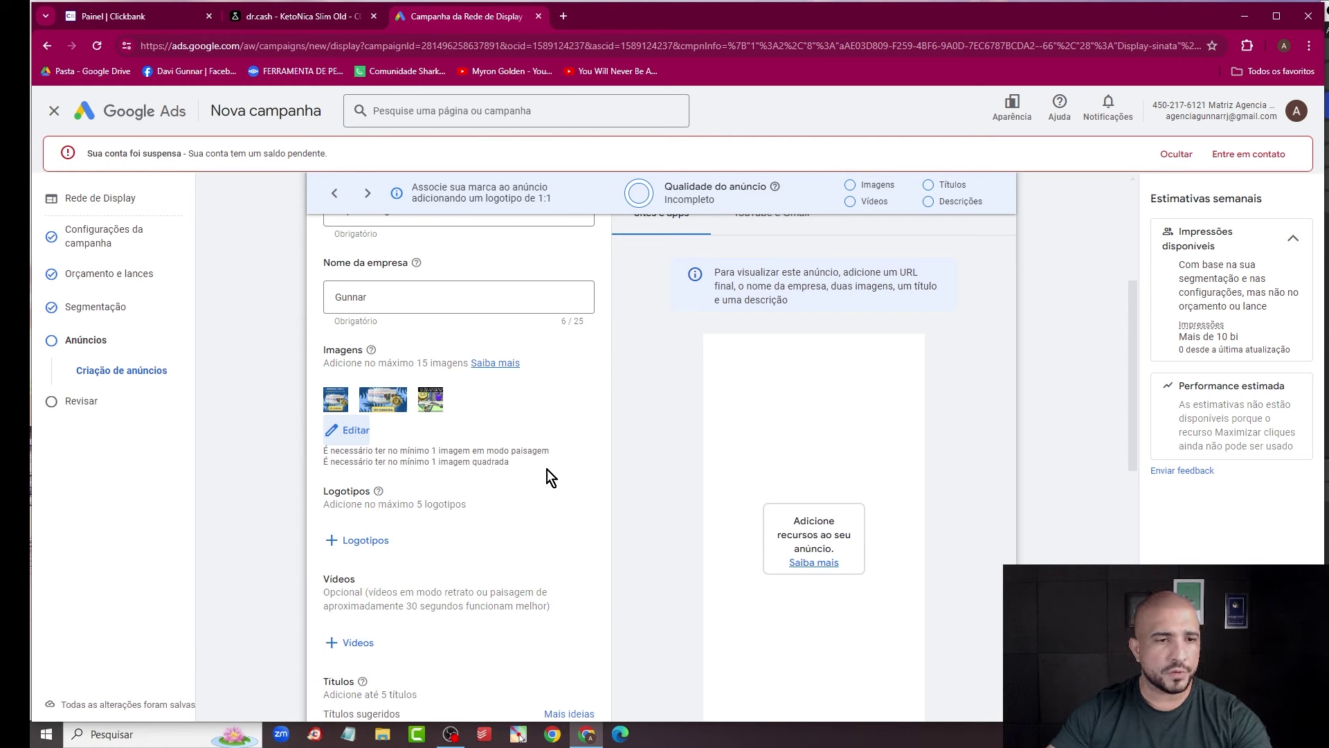
- Hide the account suspension notice and save sumatra_300x250 from the asset library as the ad's logo
scroll(547, 469, "down", 1)
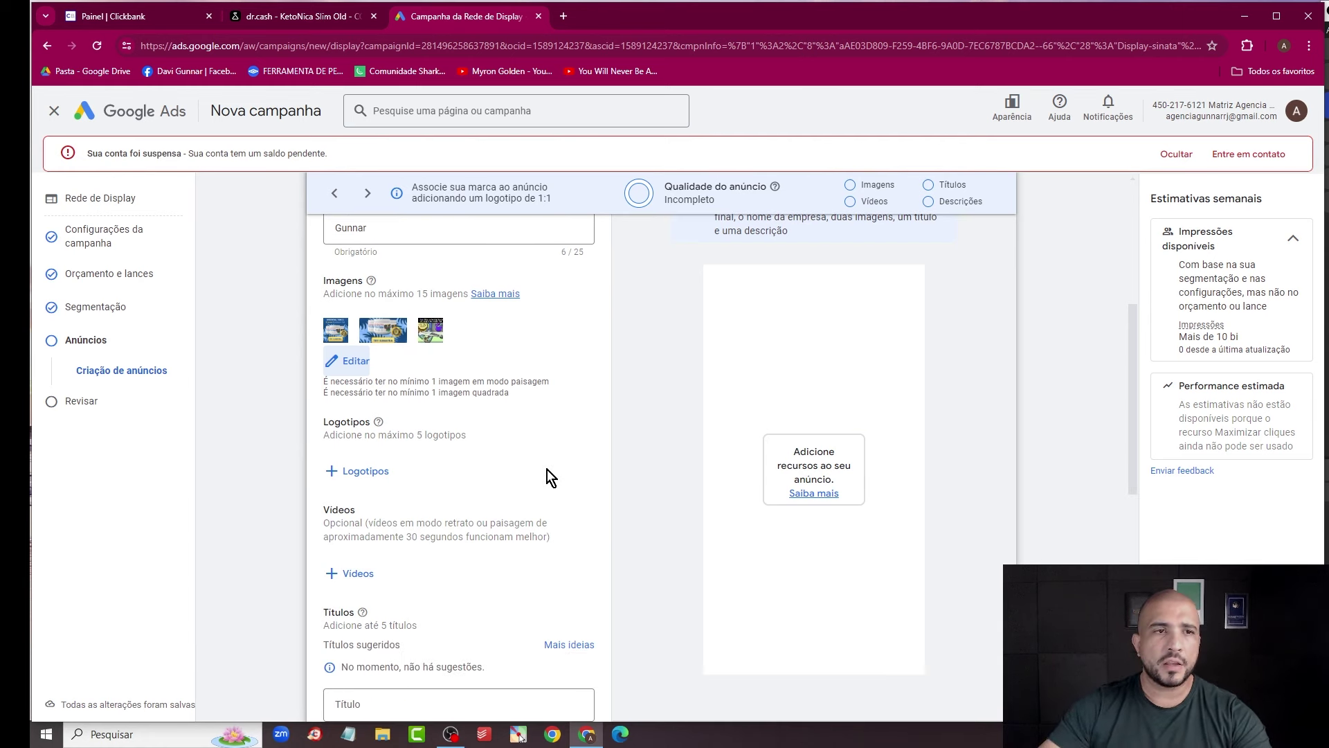
left_click(1186, 155)
scroll(817, 507, "down", 1)
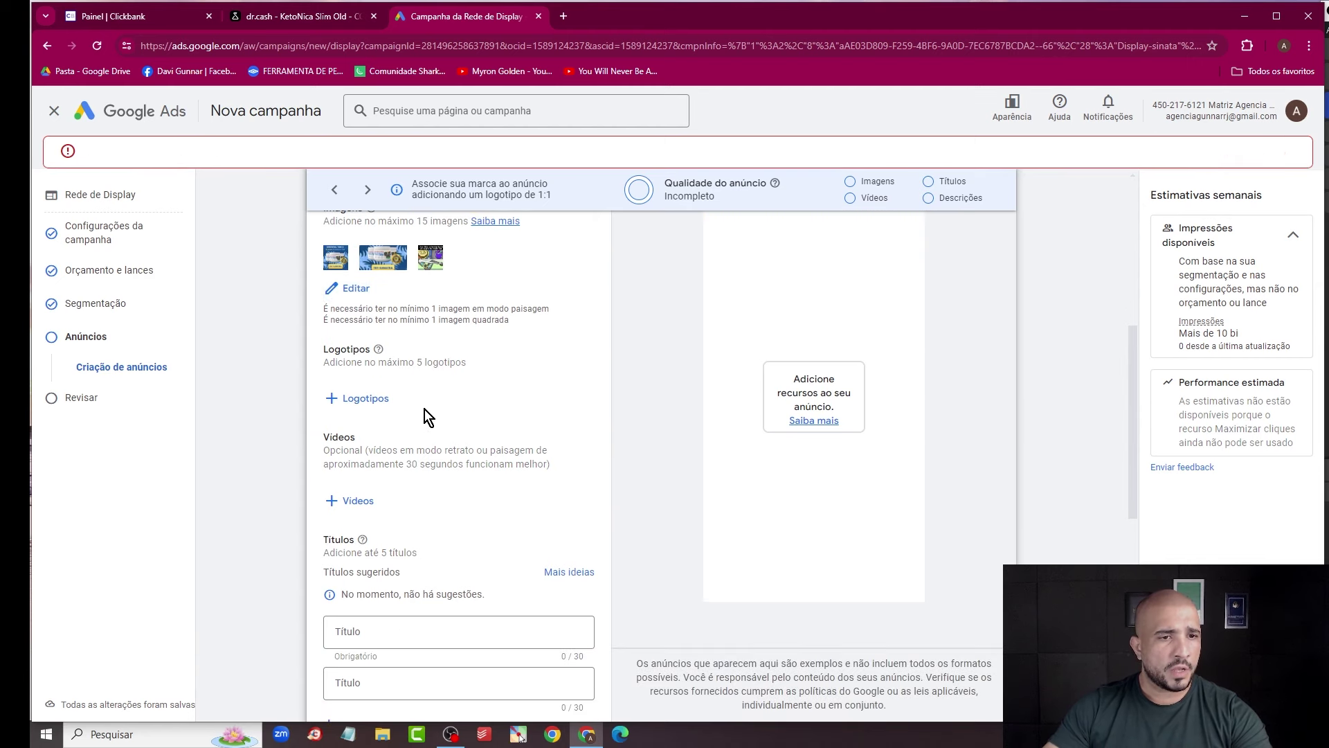
scroll(425, 410, "down", 2)
scroll(388, 357, "up", 1)
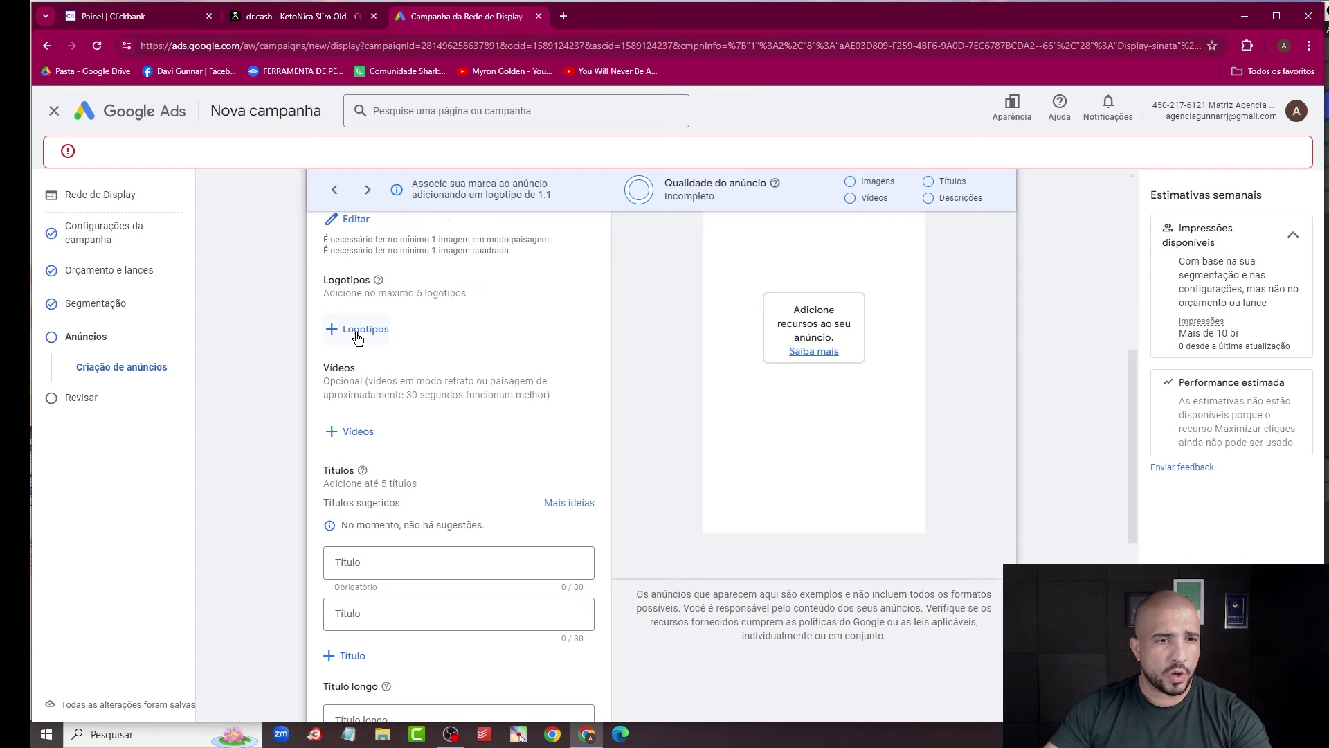
left_click(371, 298)
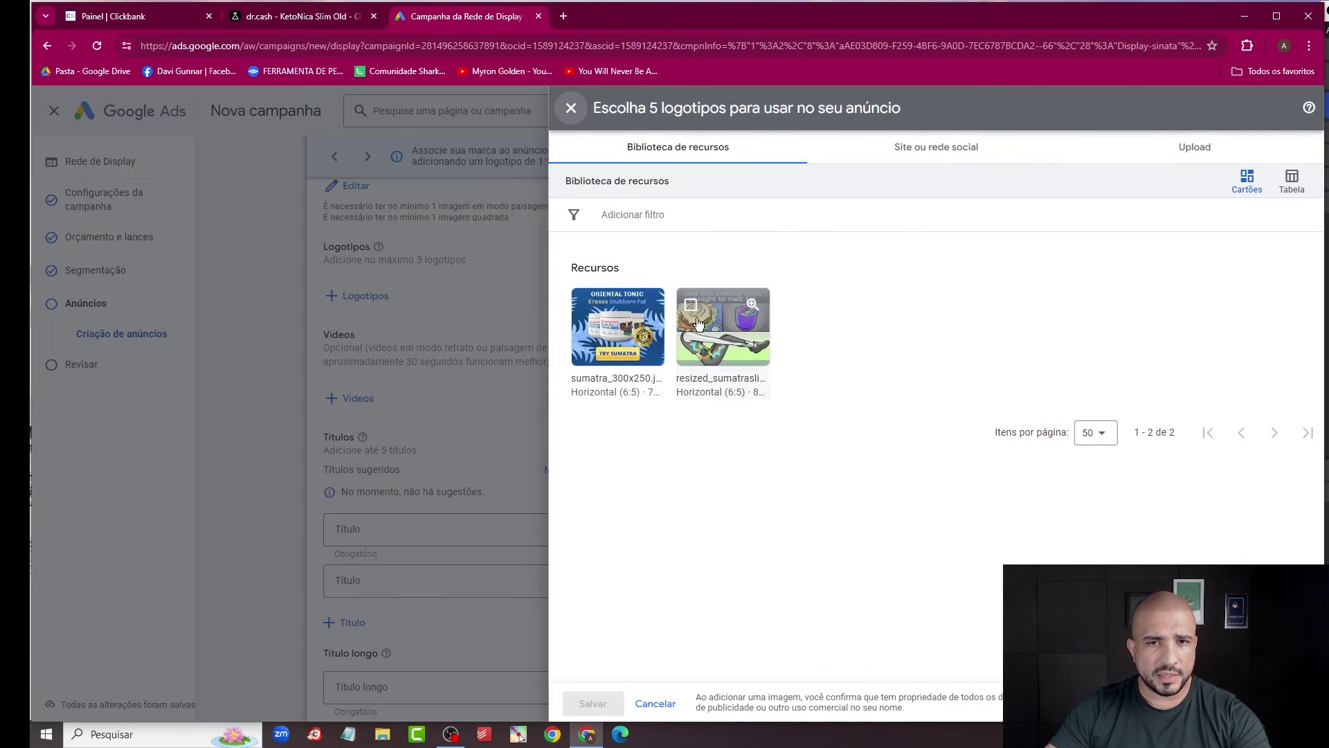
left_click(587, 307)
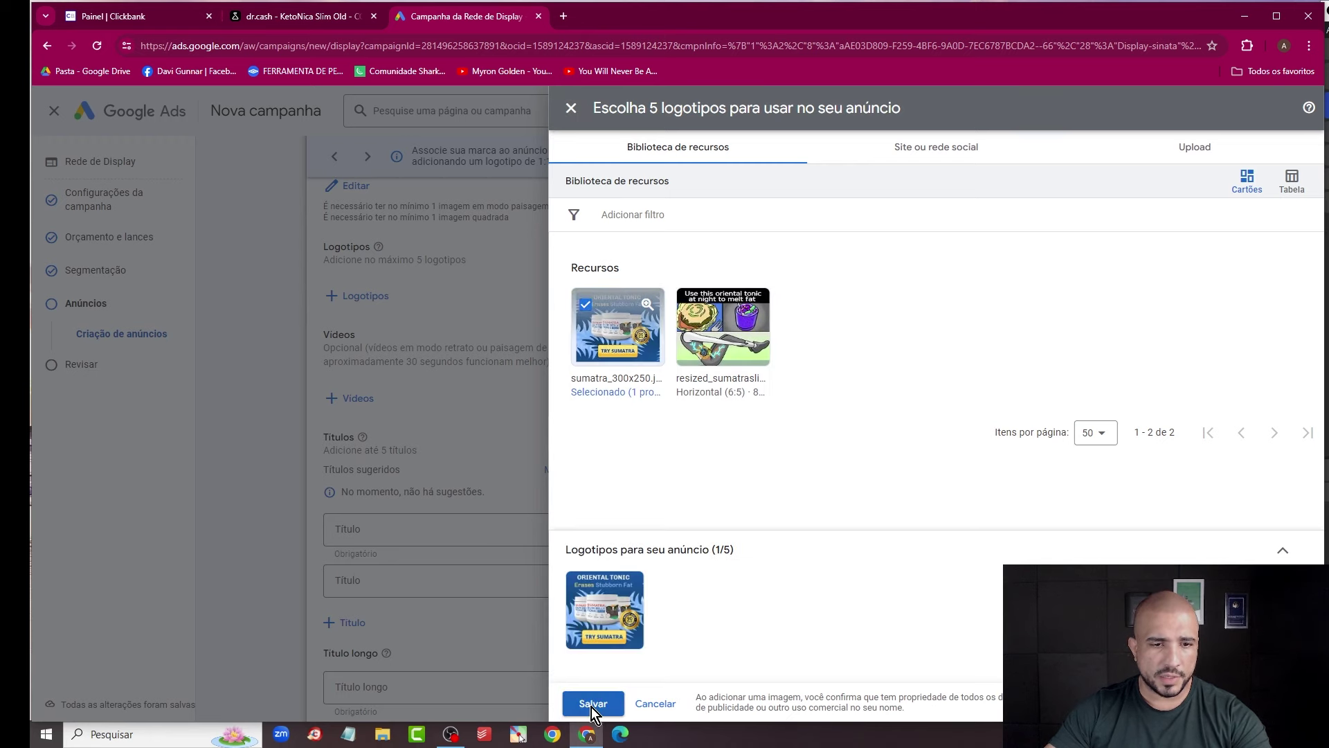
left_click(592, 703)
- Enter "Download Ebook" as the ad's first headline
scroll(501, 517, "down", 2)
left_click(436, 421)
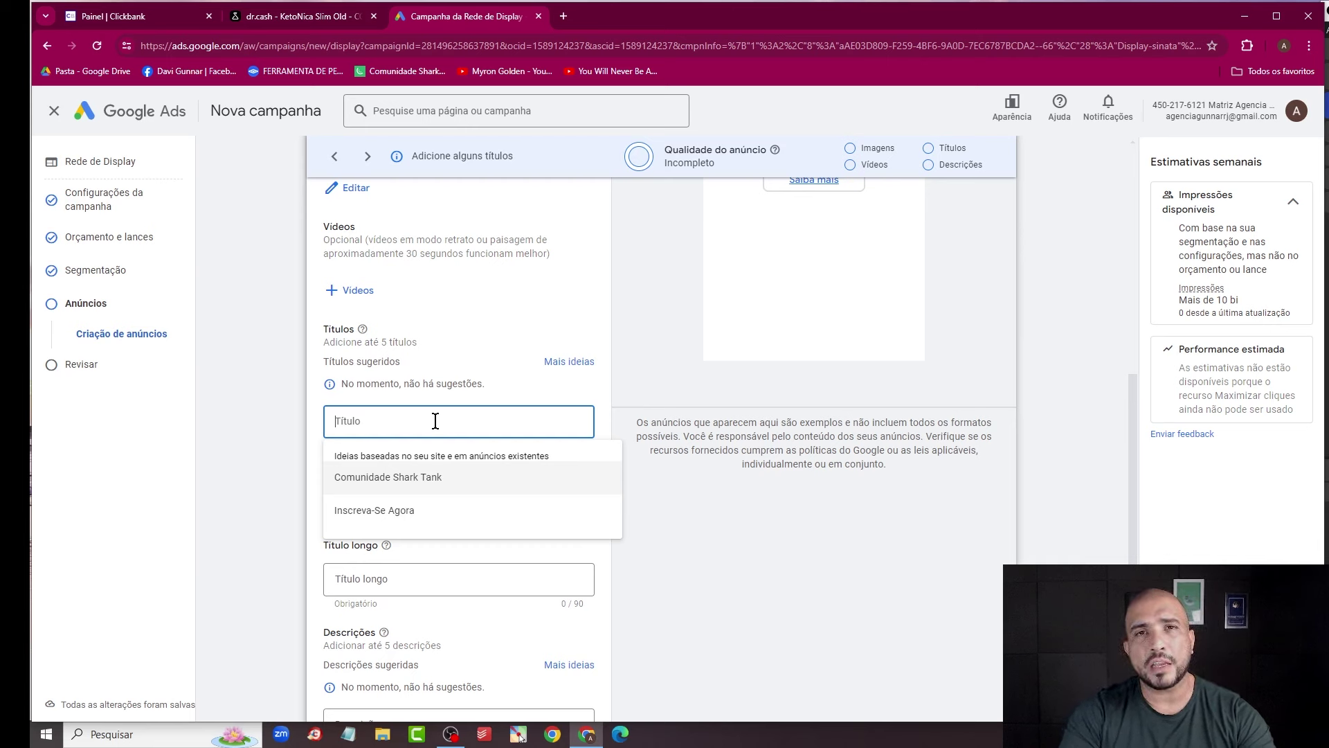
type("Download WE")
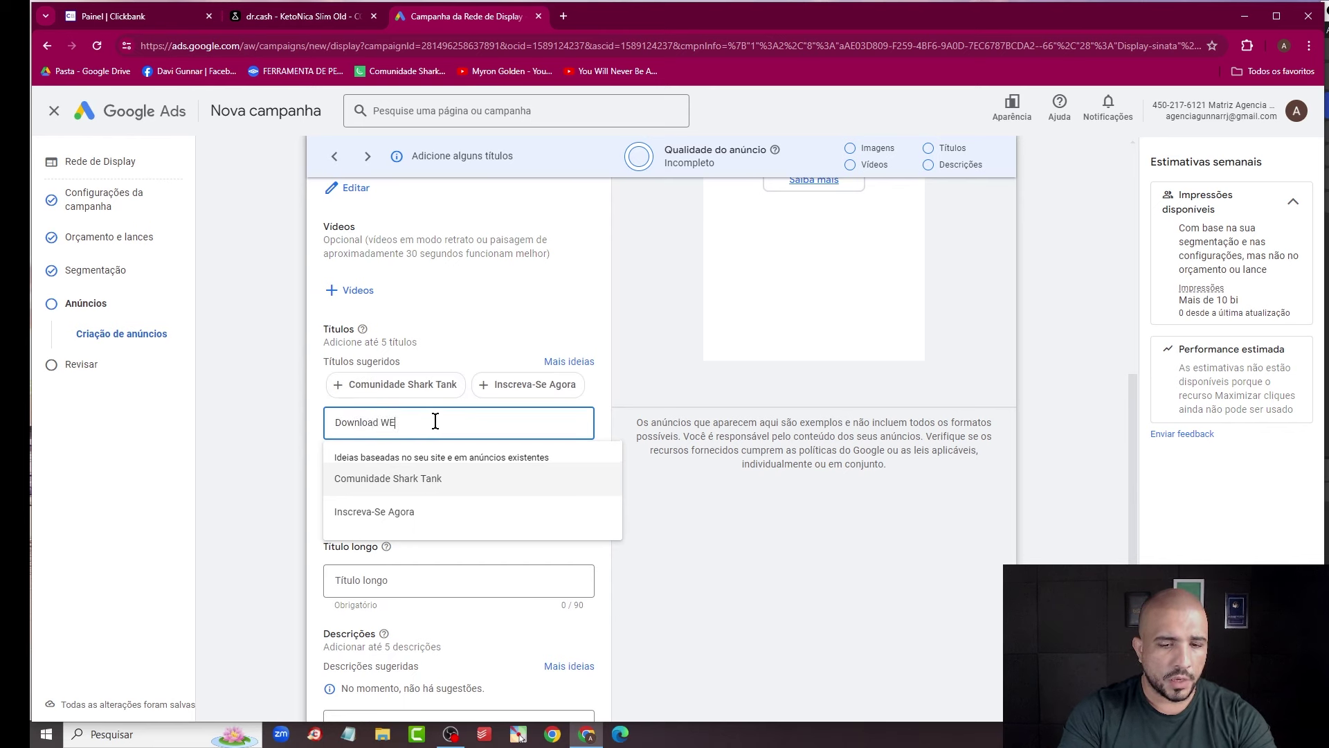
key("BackSpace")
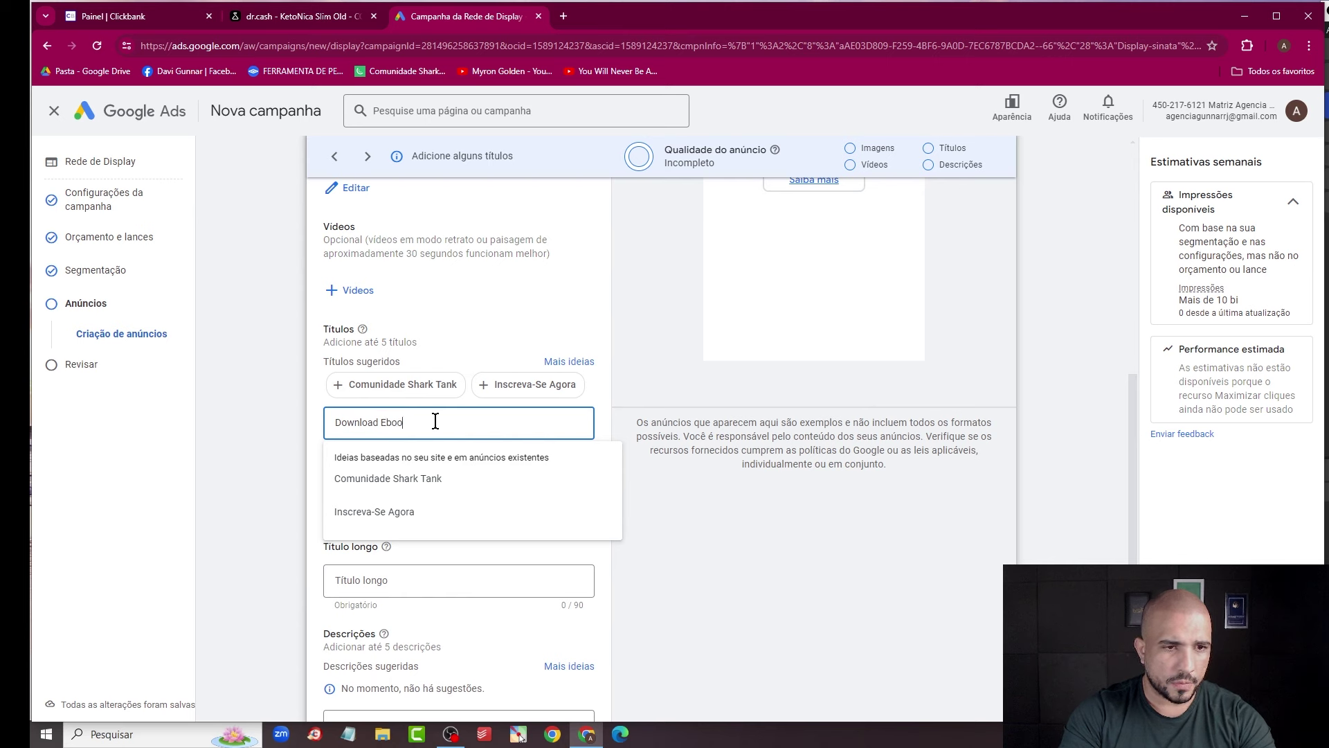
key("BackSpace")
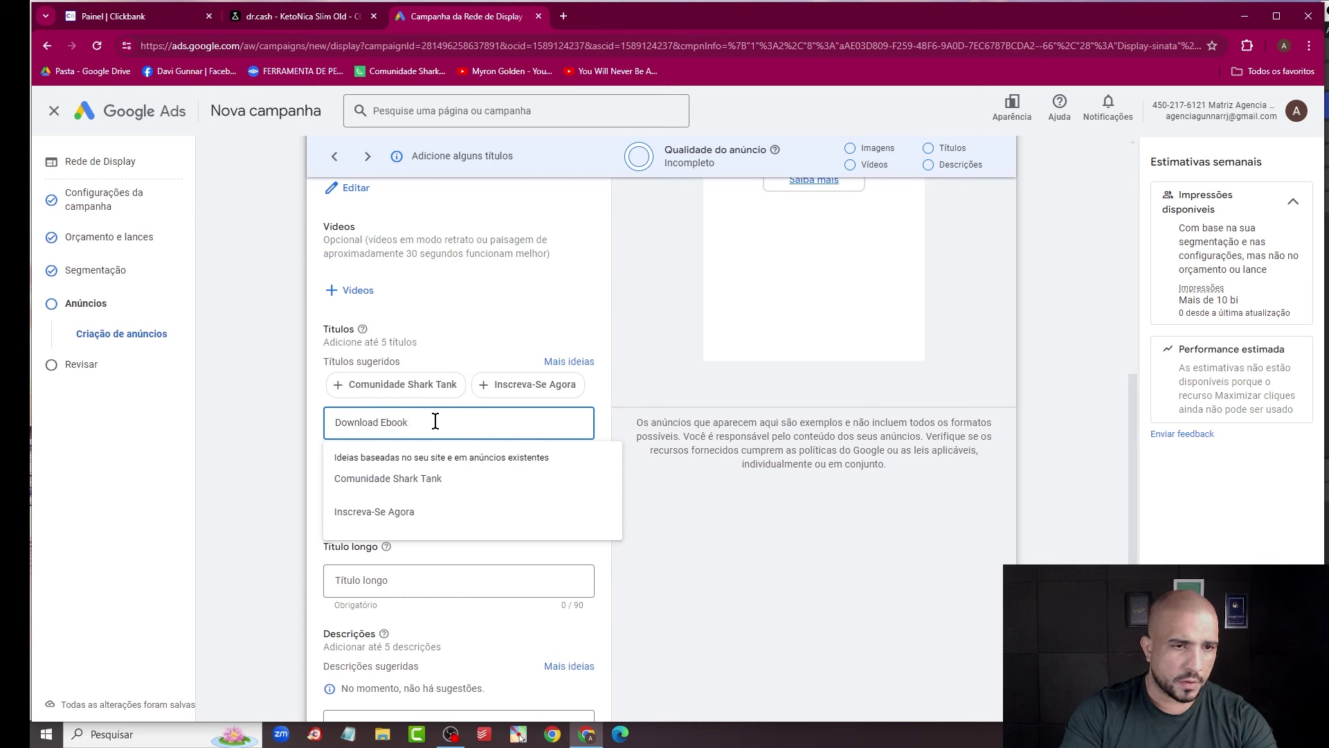
- Enter "Download Ebook Now" as the ad's long headline
left_click(523, 576)
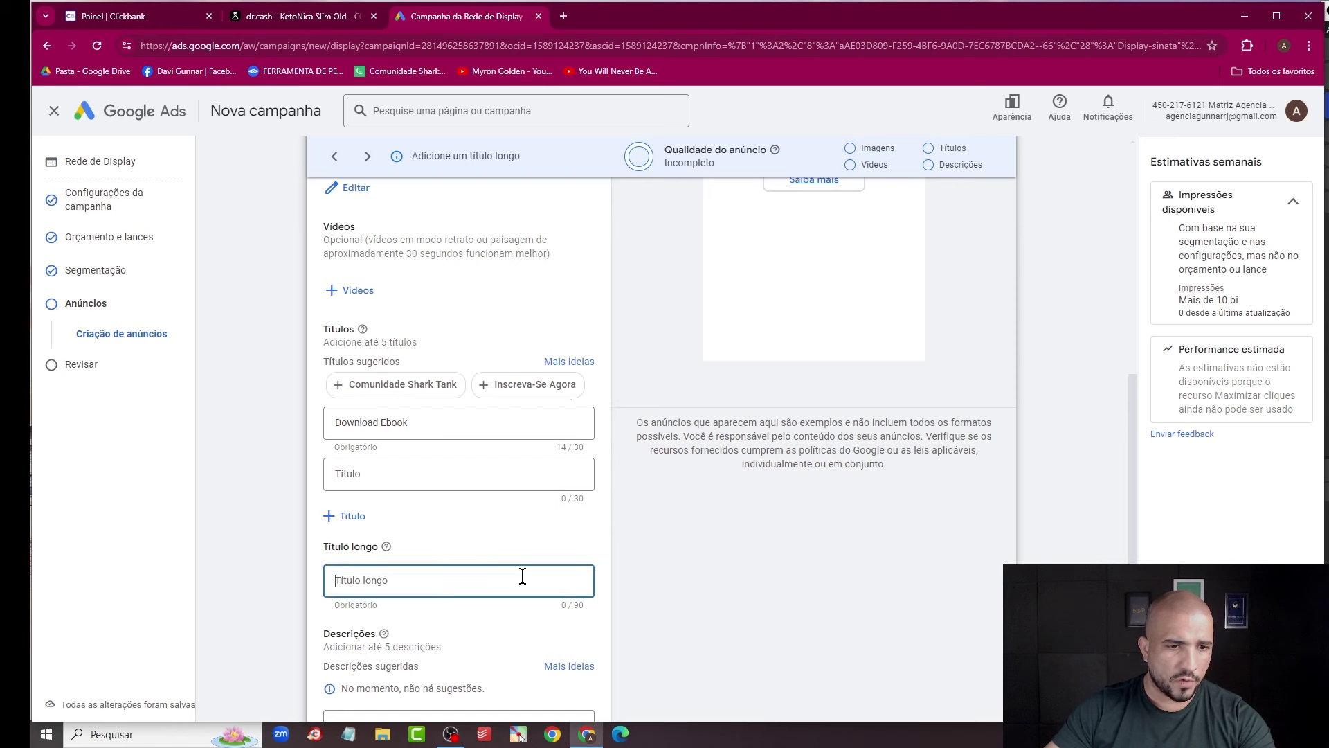
type("Downl")
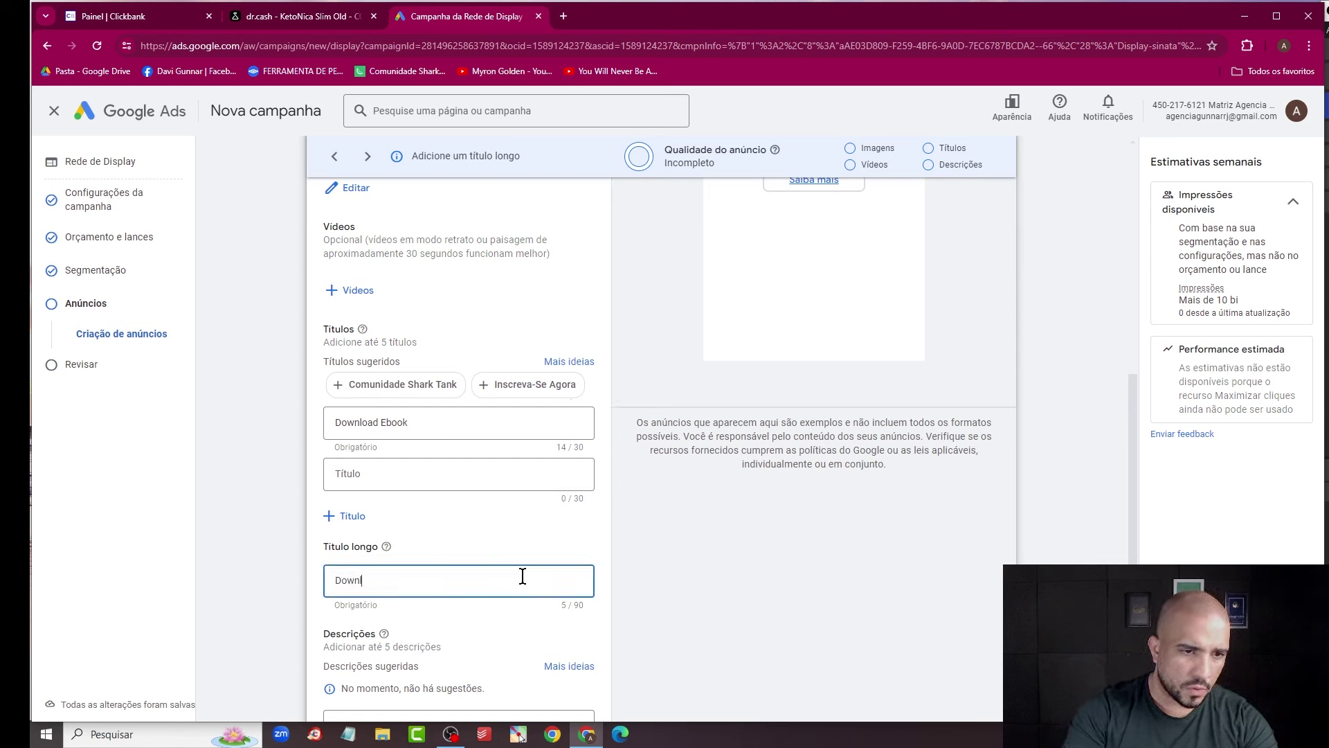
type("oad Ebook Now")
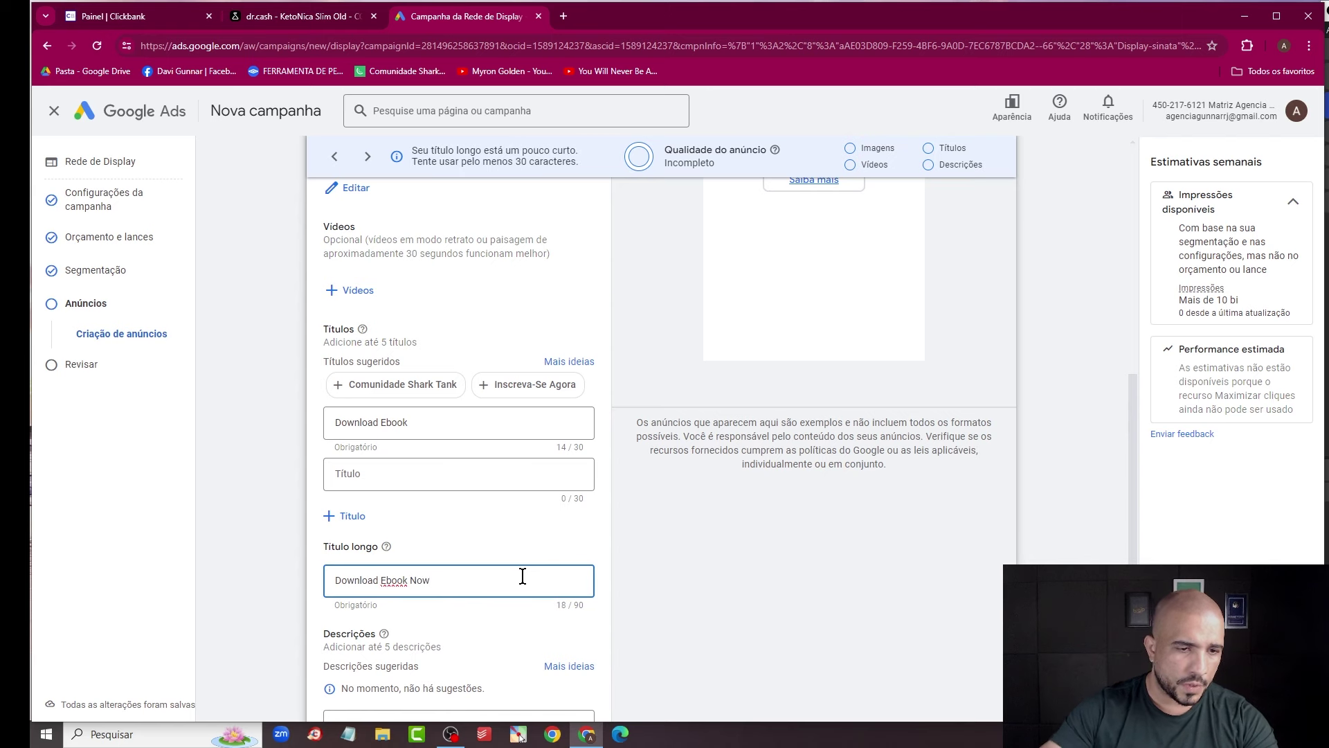
- Enter "Get your Ebook" as the ad's first description
scroll(521, 555, "down", 3)
left_click(457, 518)
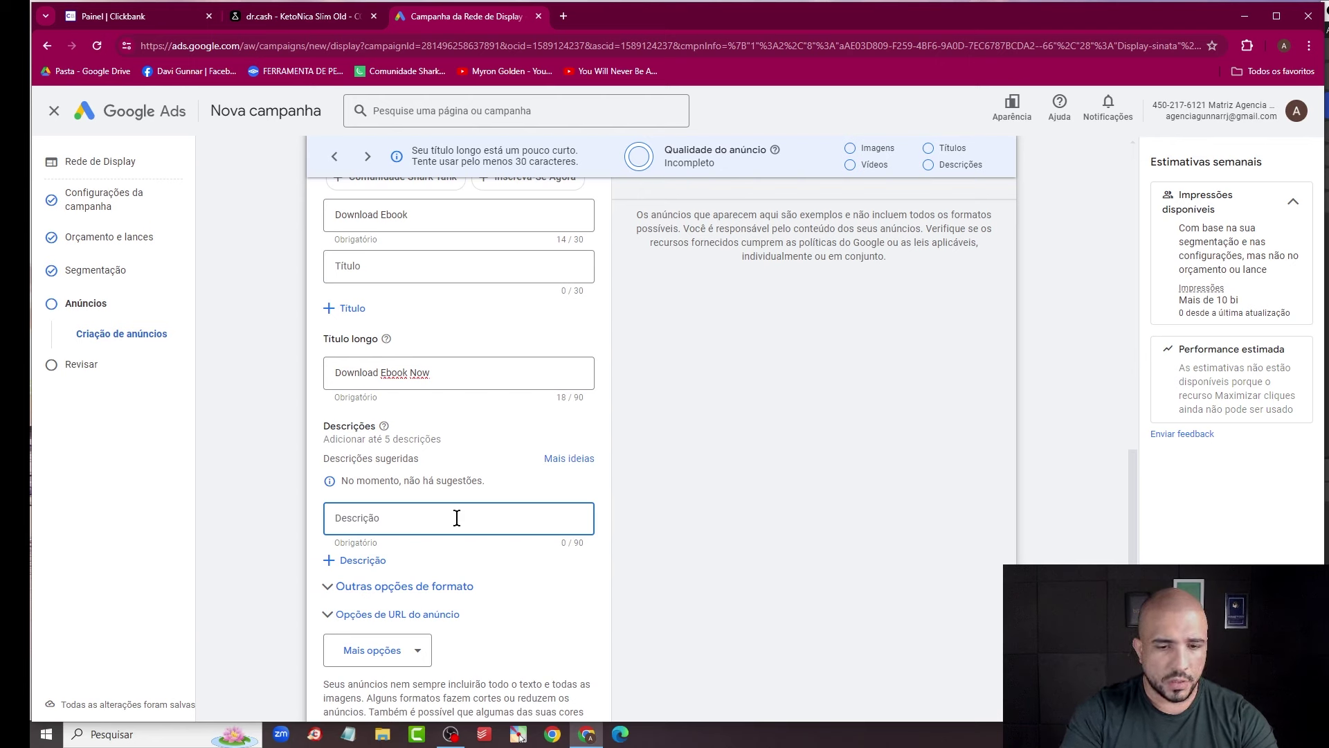
type("Ge")
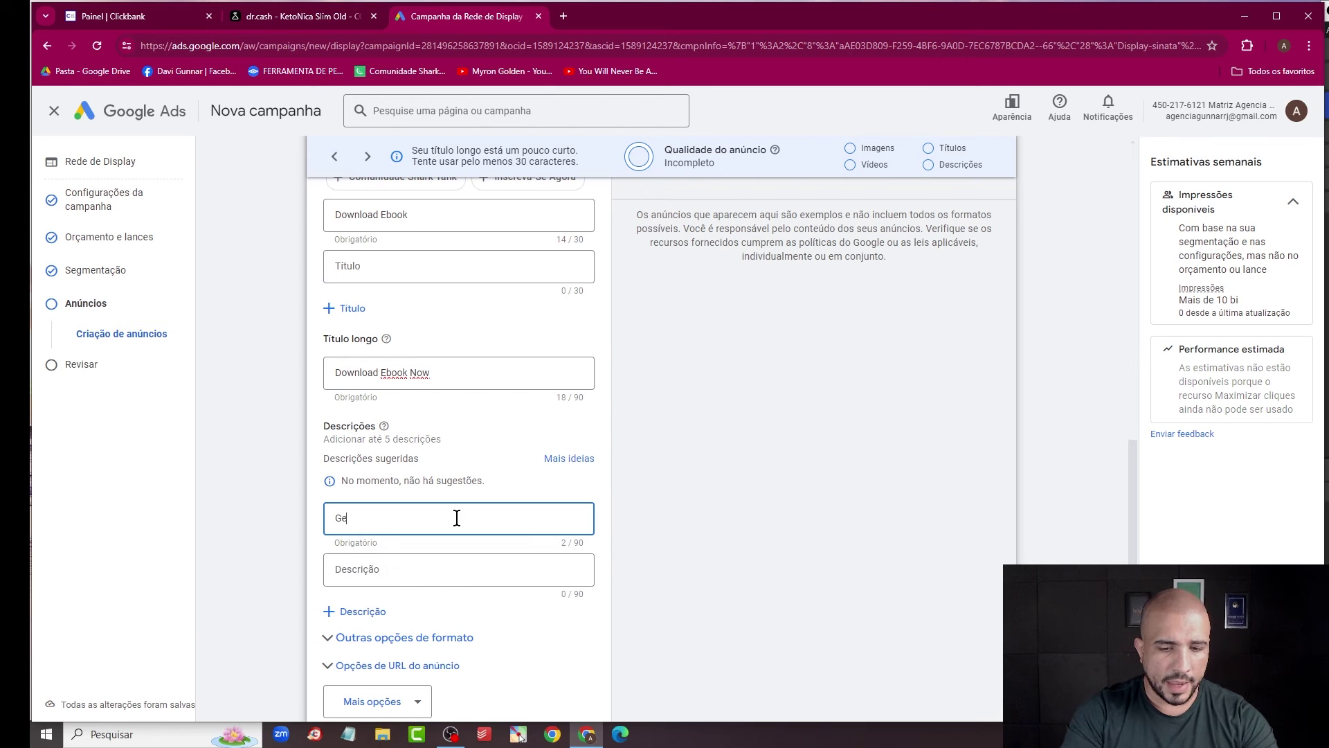
type("t your")
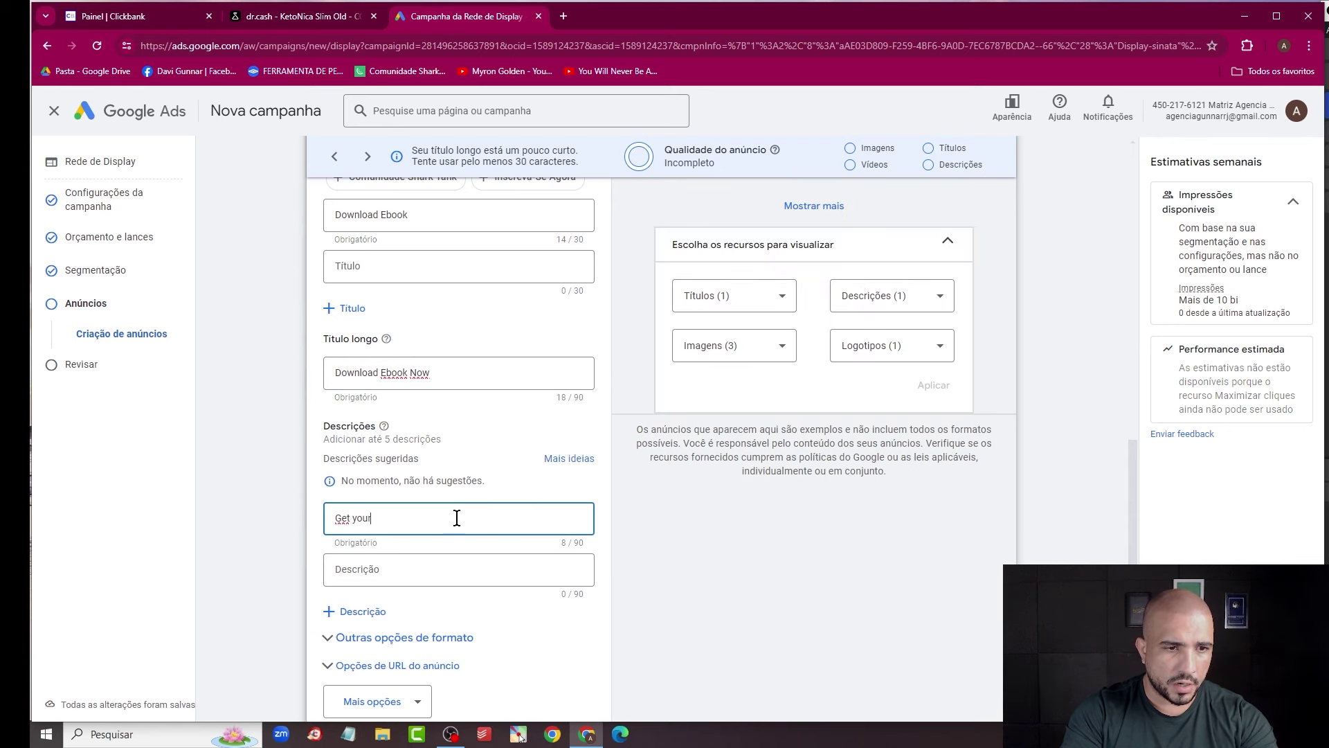
type(" Ebook")
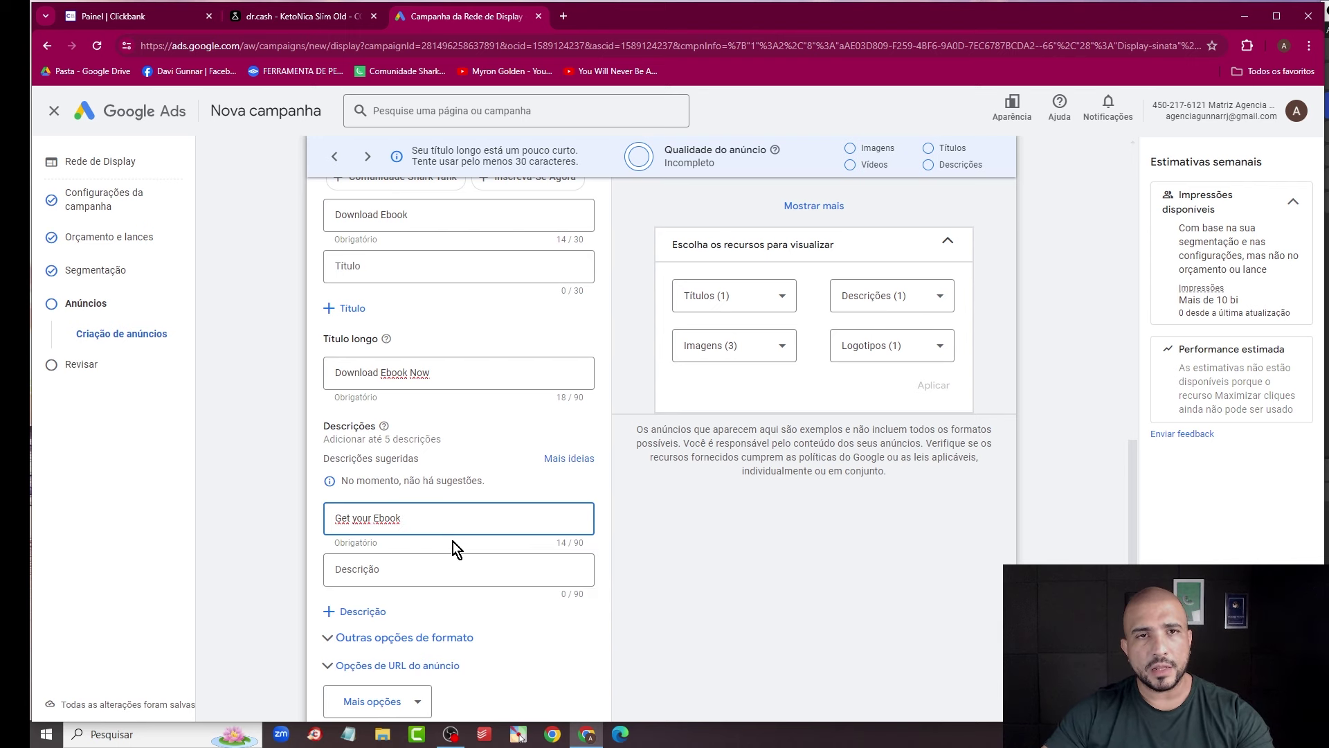
- Examine the different sample layouts in the ad preview to check how the images, logo, headline and description look
scroll(452, 541, "up", 1)
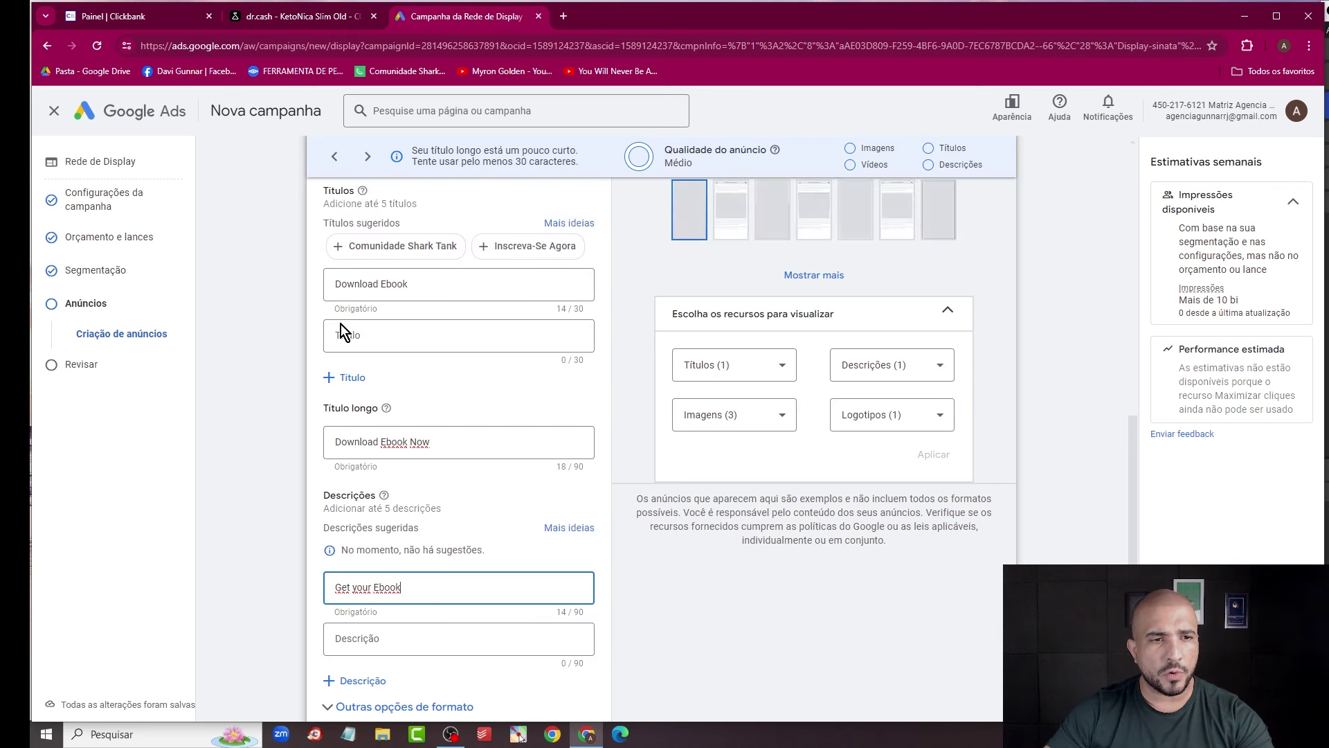
scroll(601, 454, "down", 1)
scroll(601, 454, "down", 3)
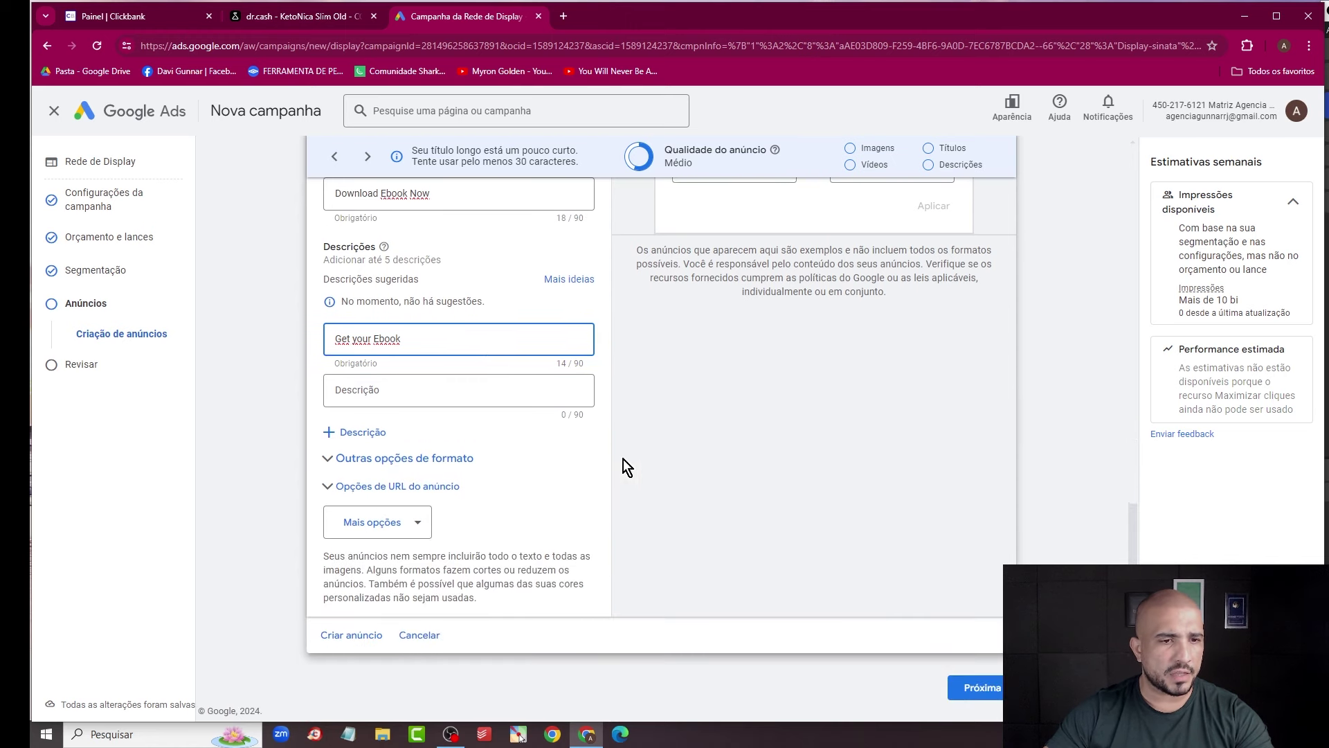
scroll(709, 489, "up", 4)
scroll(709, 489, "up", 3)
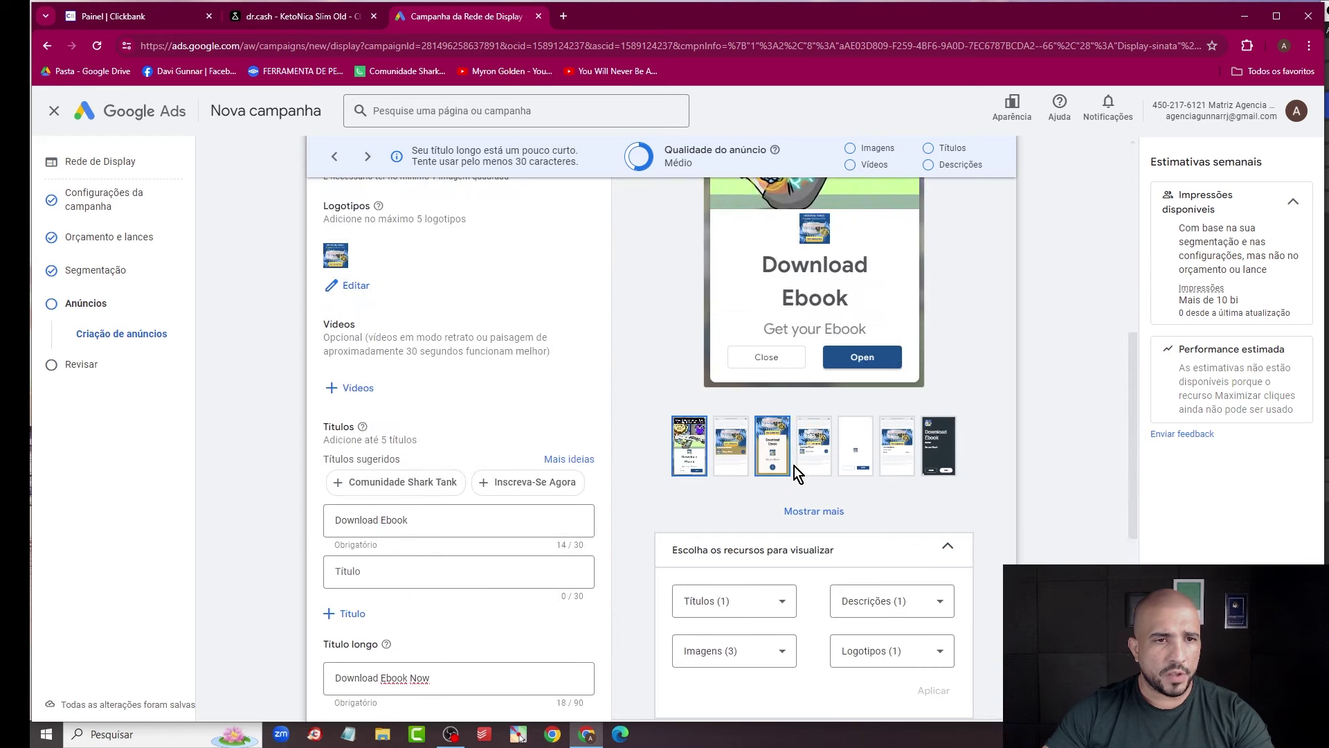
scroll(967, 484, "up", 3)
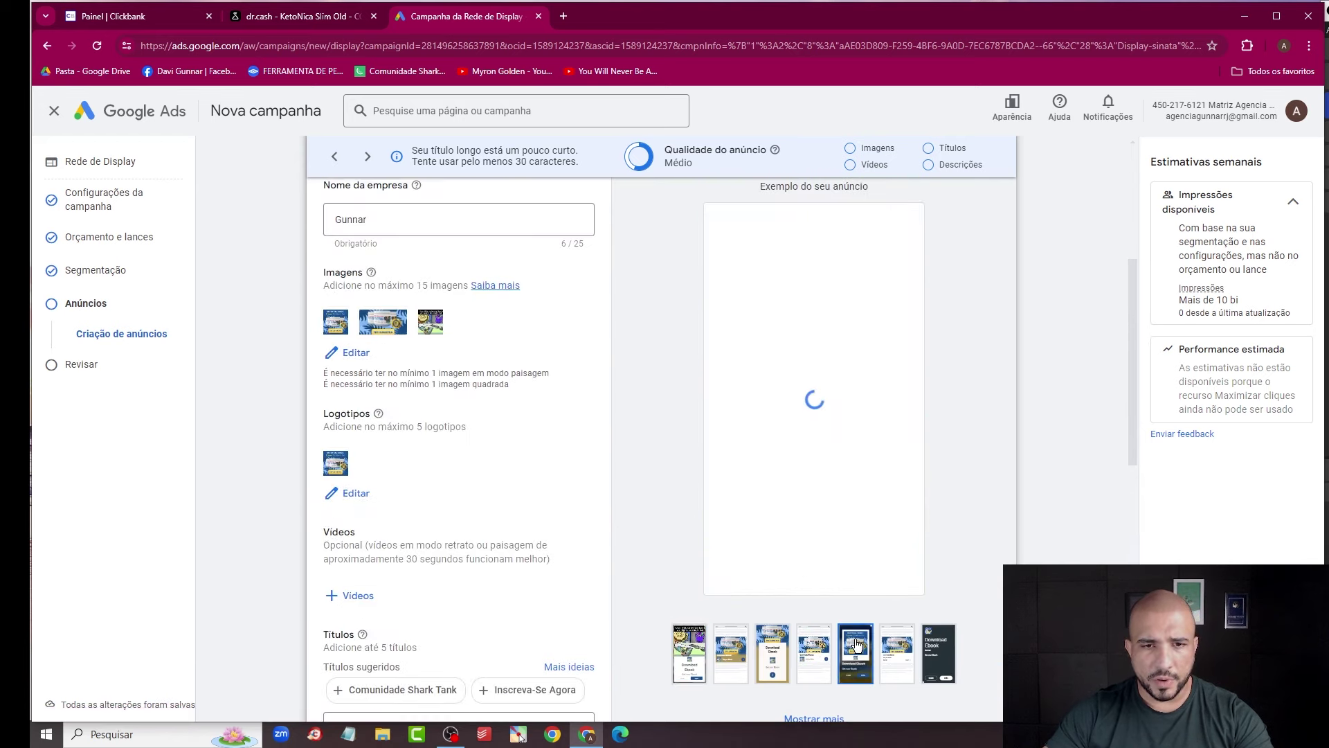
left_click(898, 650)
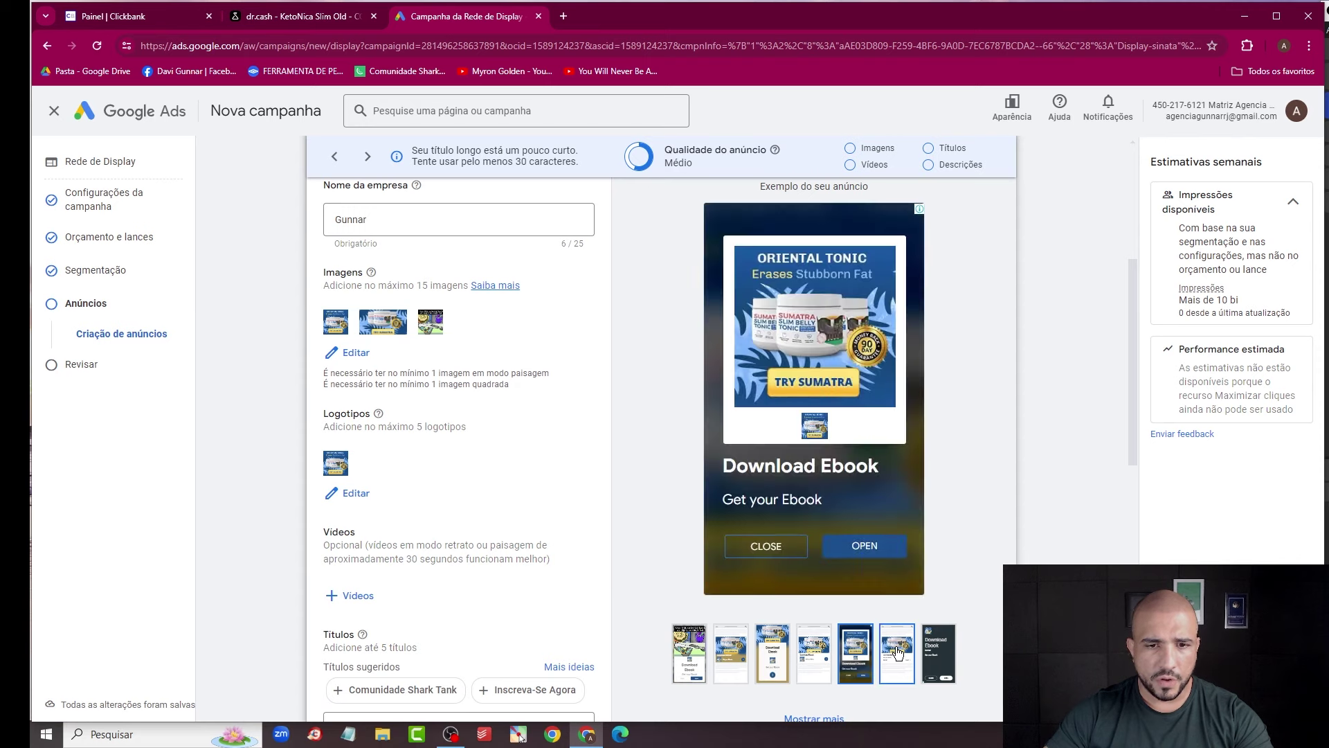
left_click(859, 646)
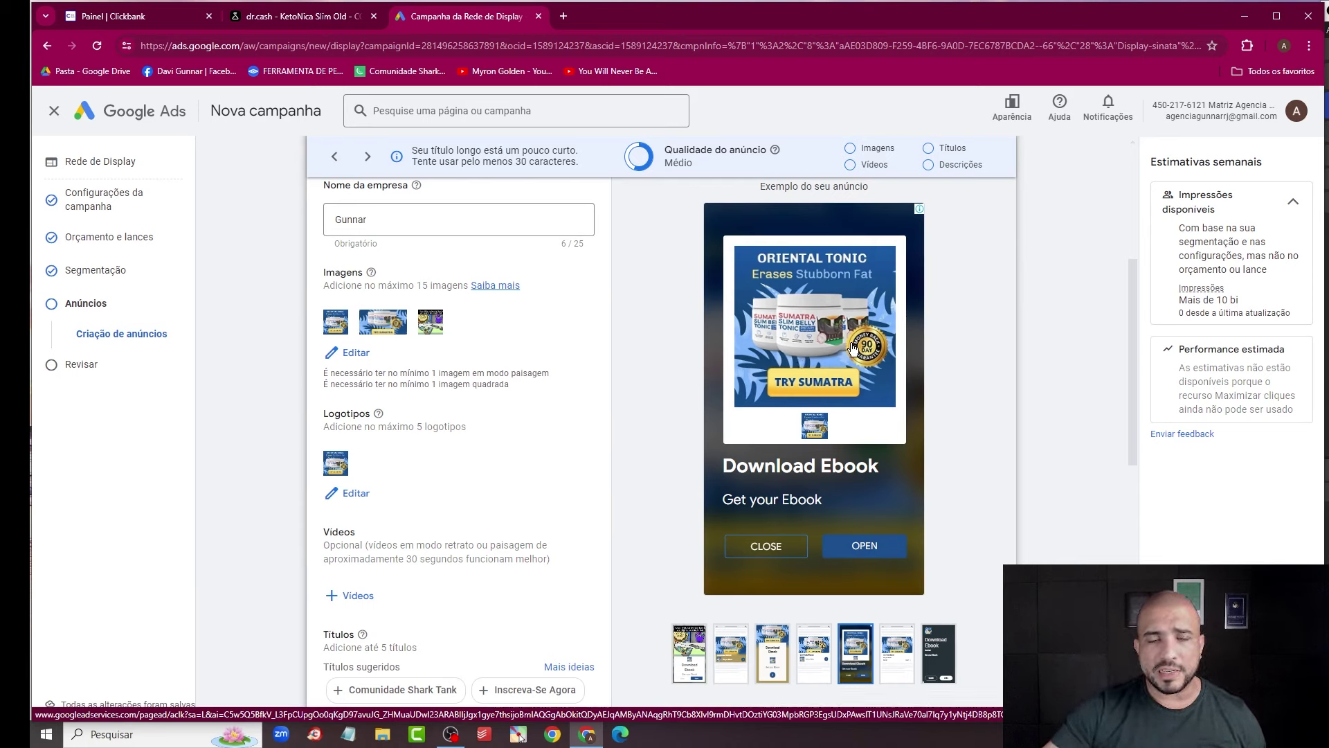
left_click(817, 644)
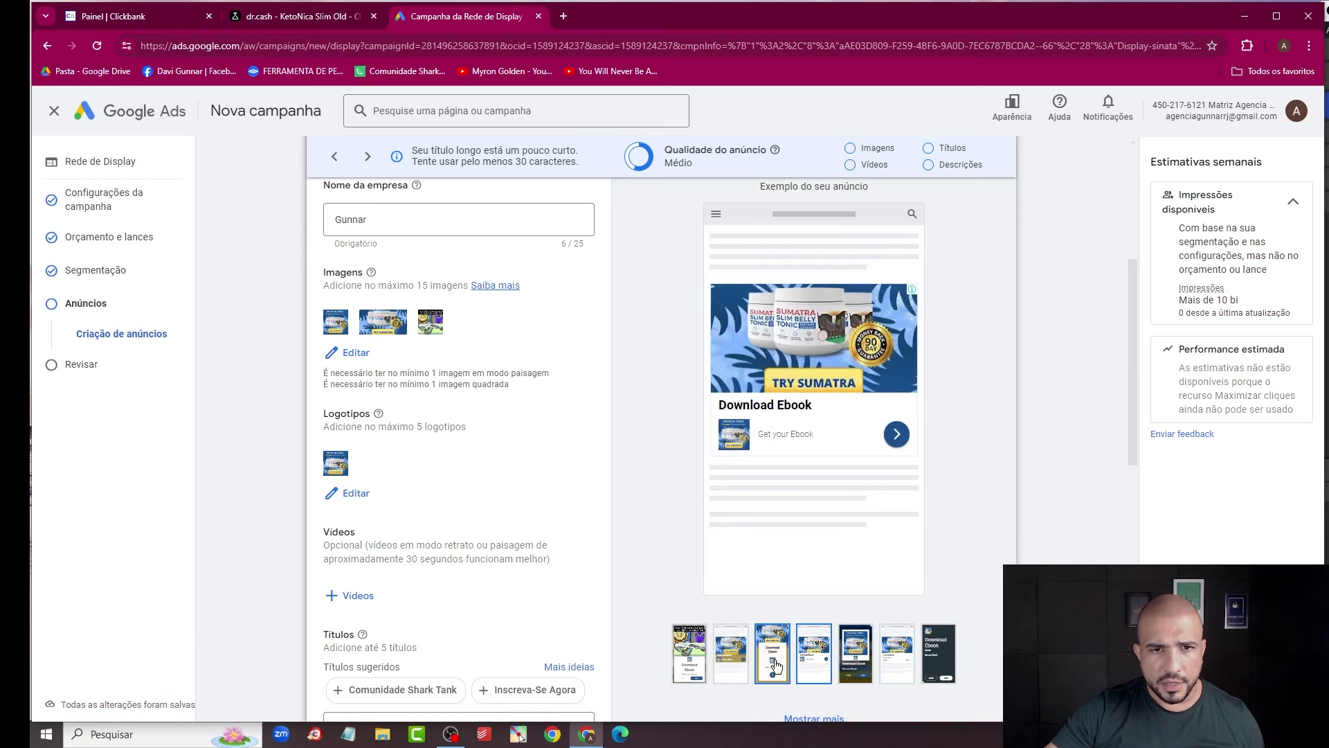
left_click(696, 644)
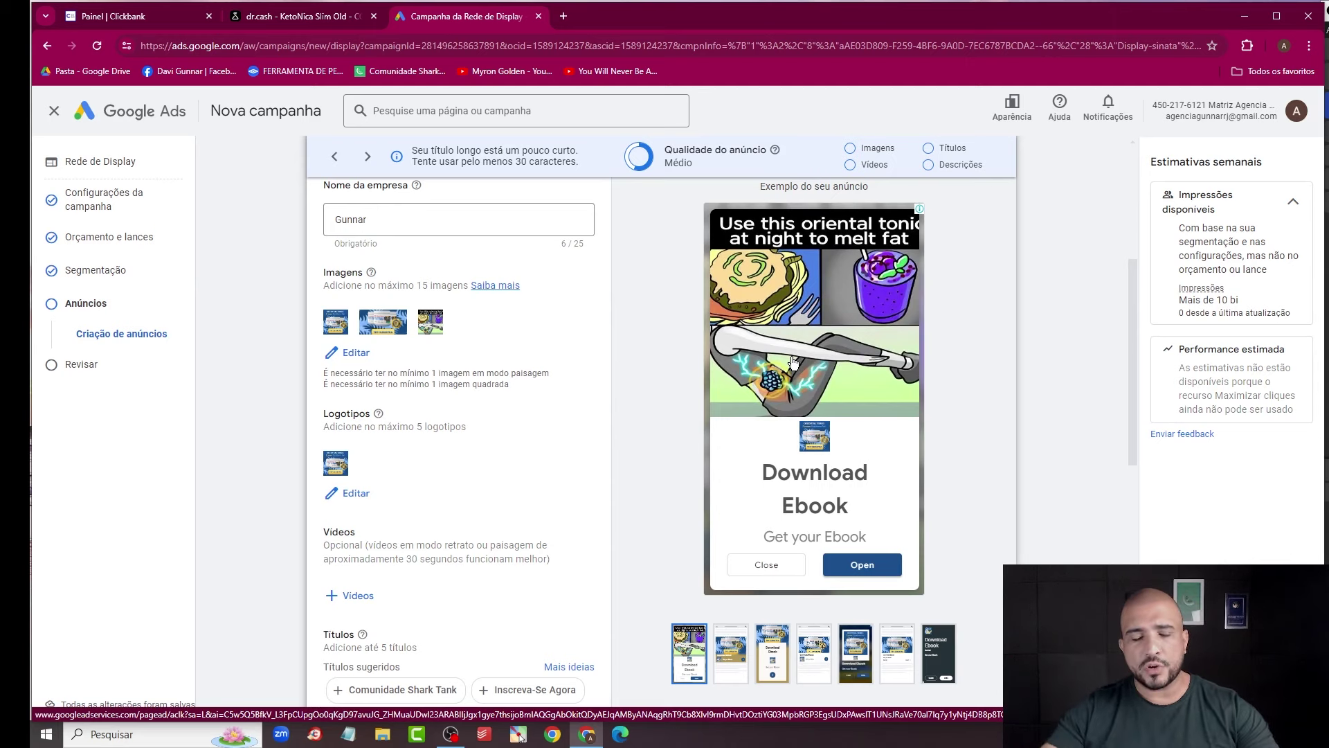
- Finish the ad creation stage and continue to the campaign review
scroll(884, 522, "down", 10)
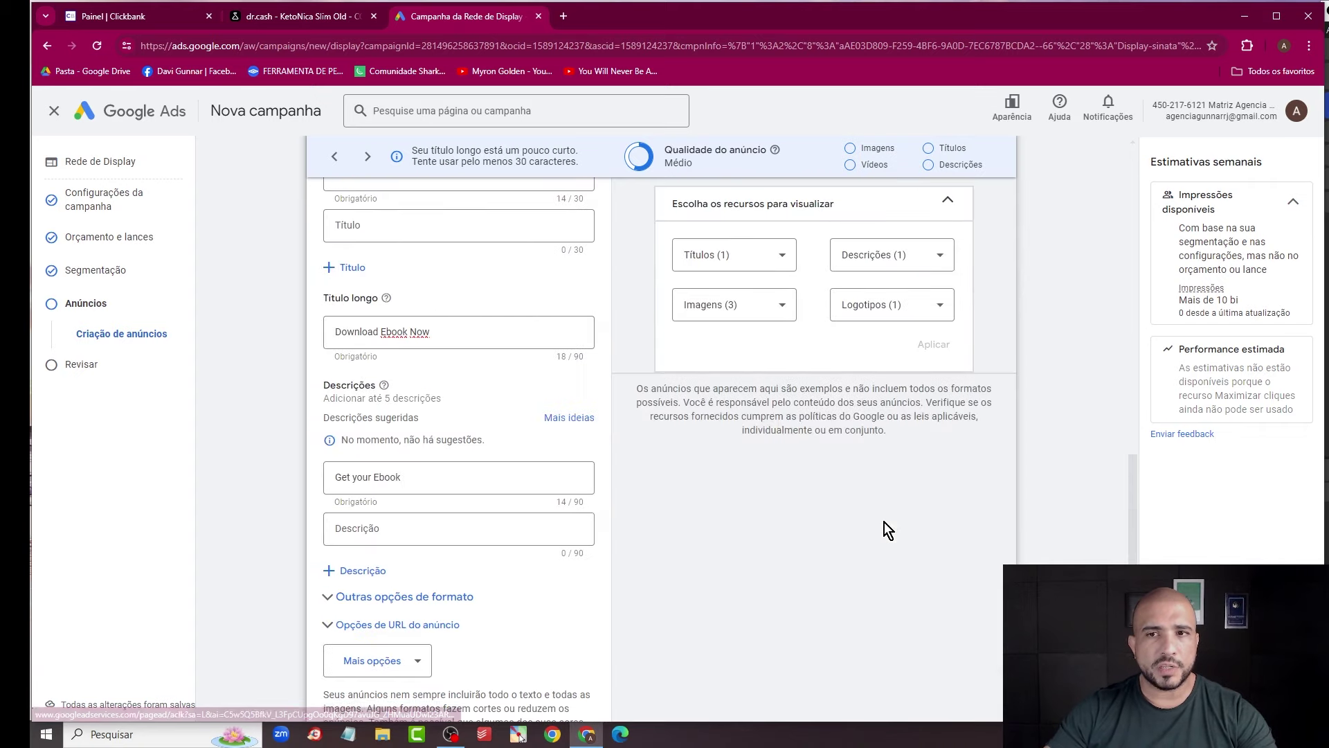
scroll(883, 525, "down", 2)
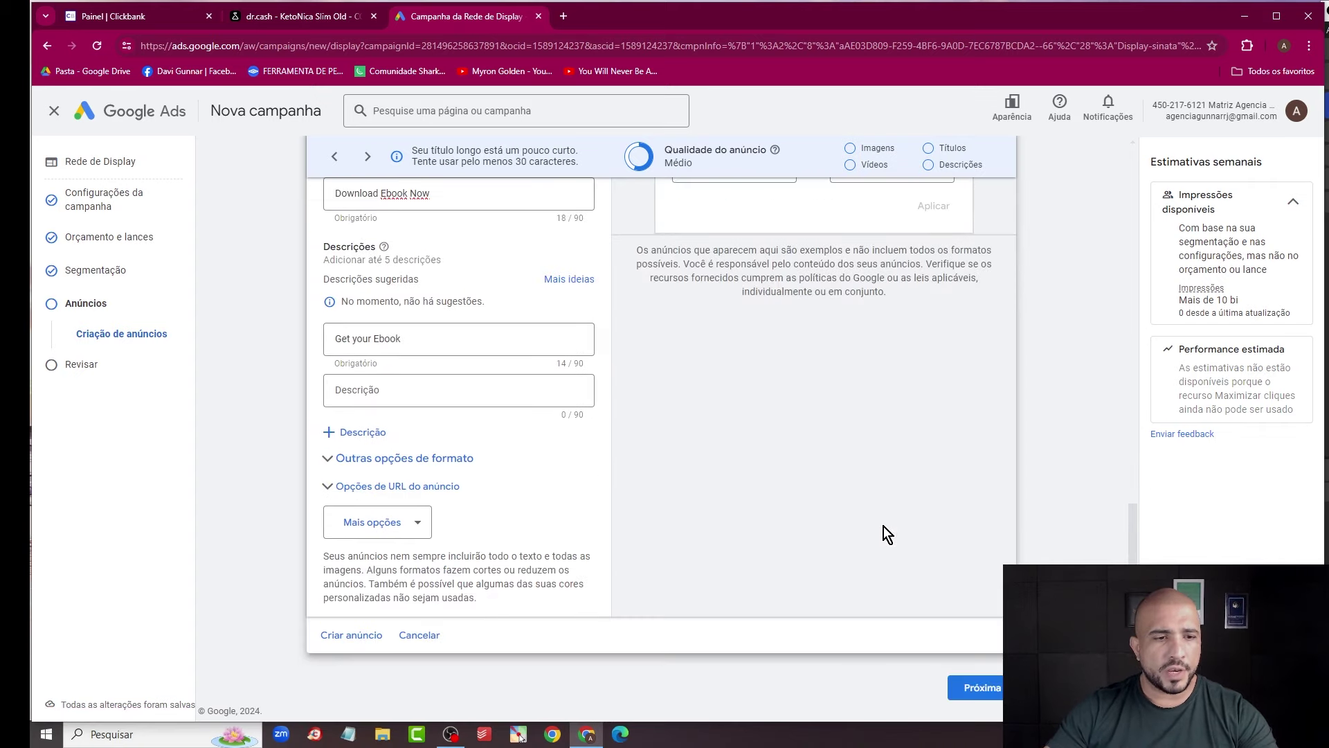
left_click(997, 688)
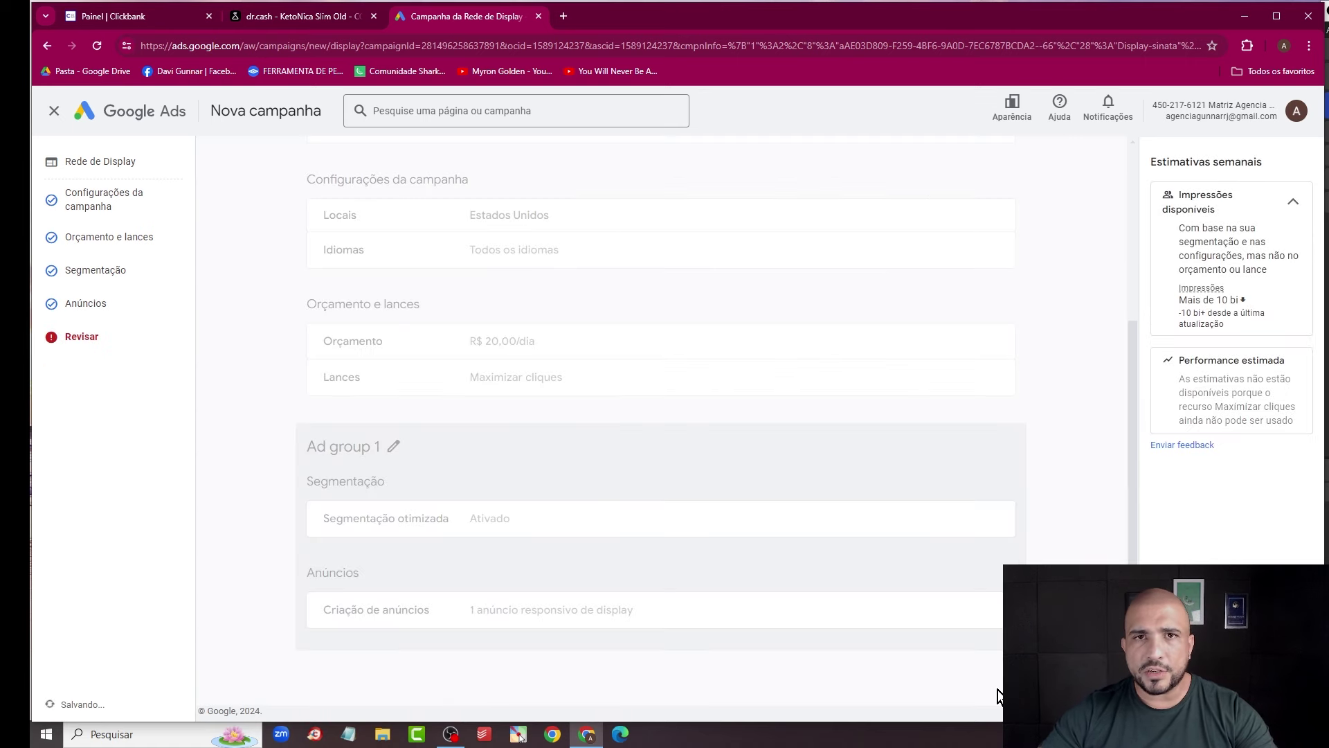
- Try to publish the reviewed campaign, then cancel the identity confirmation and exit the new campaign setup
left_click(999, 696)
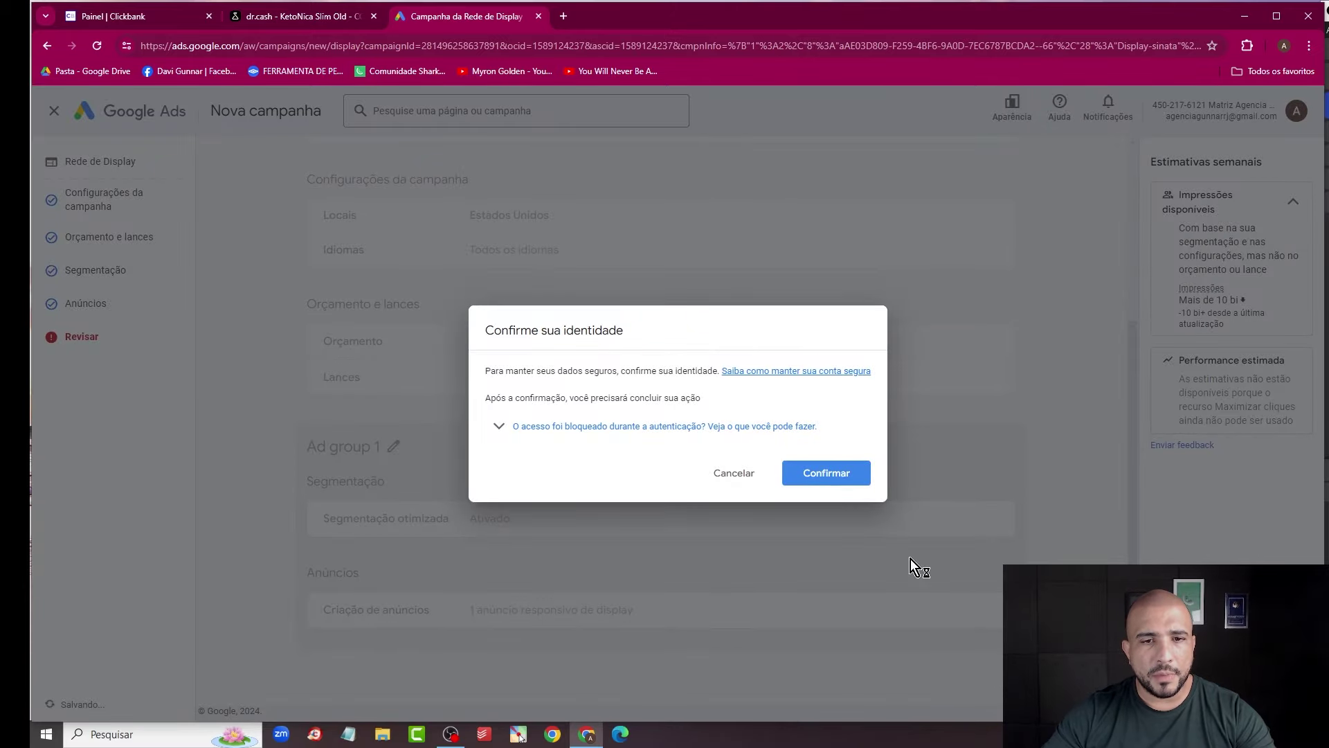
left_click(734, 476)
left_click(54, 117)
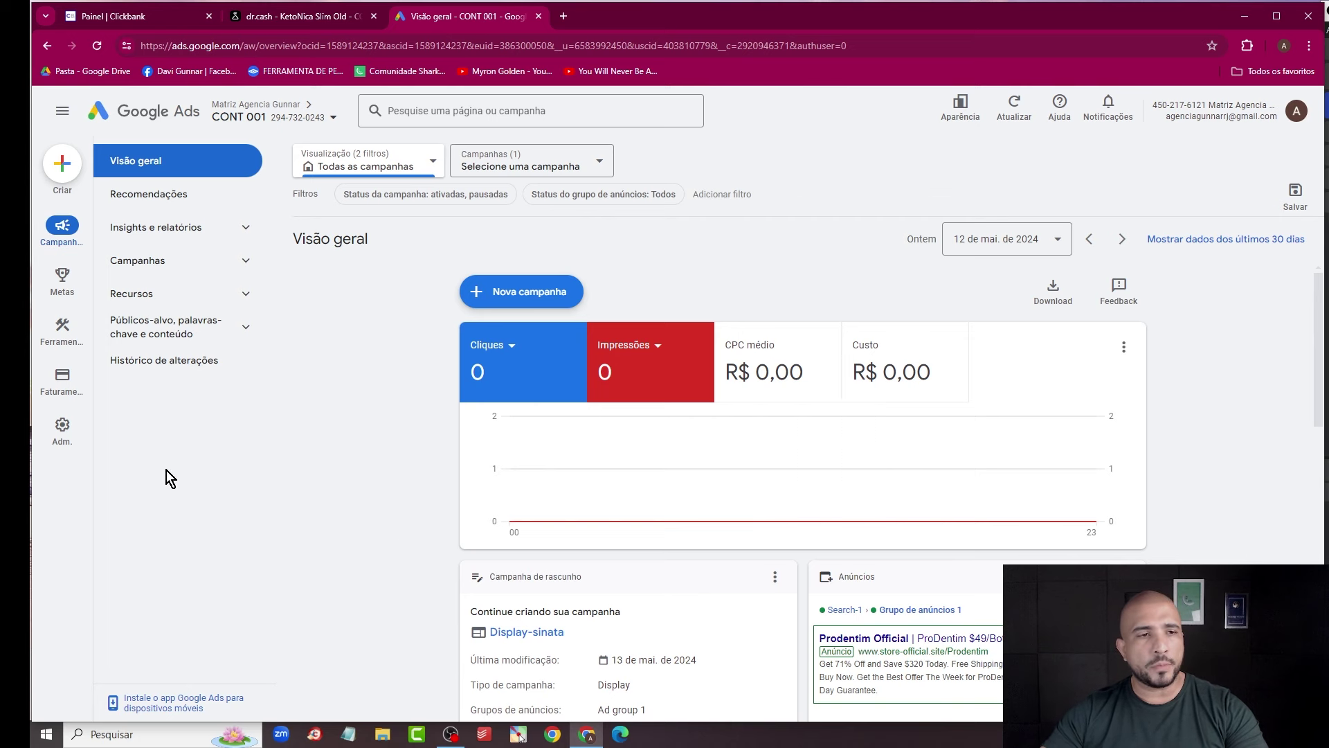
- Open the account's content suitability settings and expand the excluded channels (Canais excluídos) section
mouse_move(37, 344)
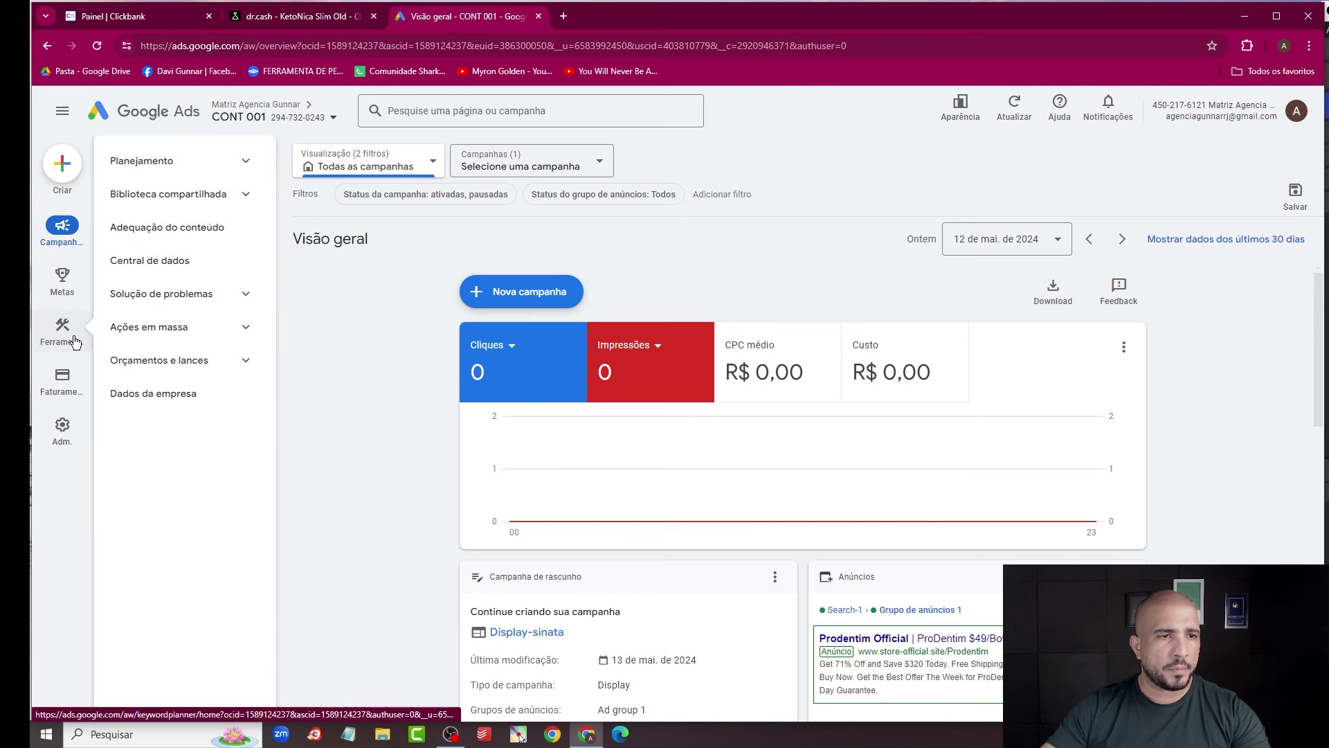
left_click(231, 228)
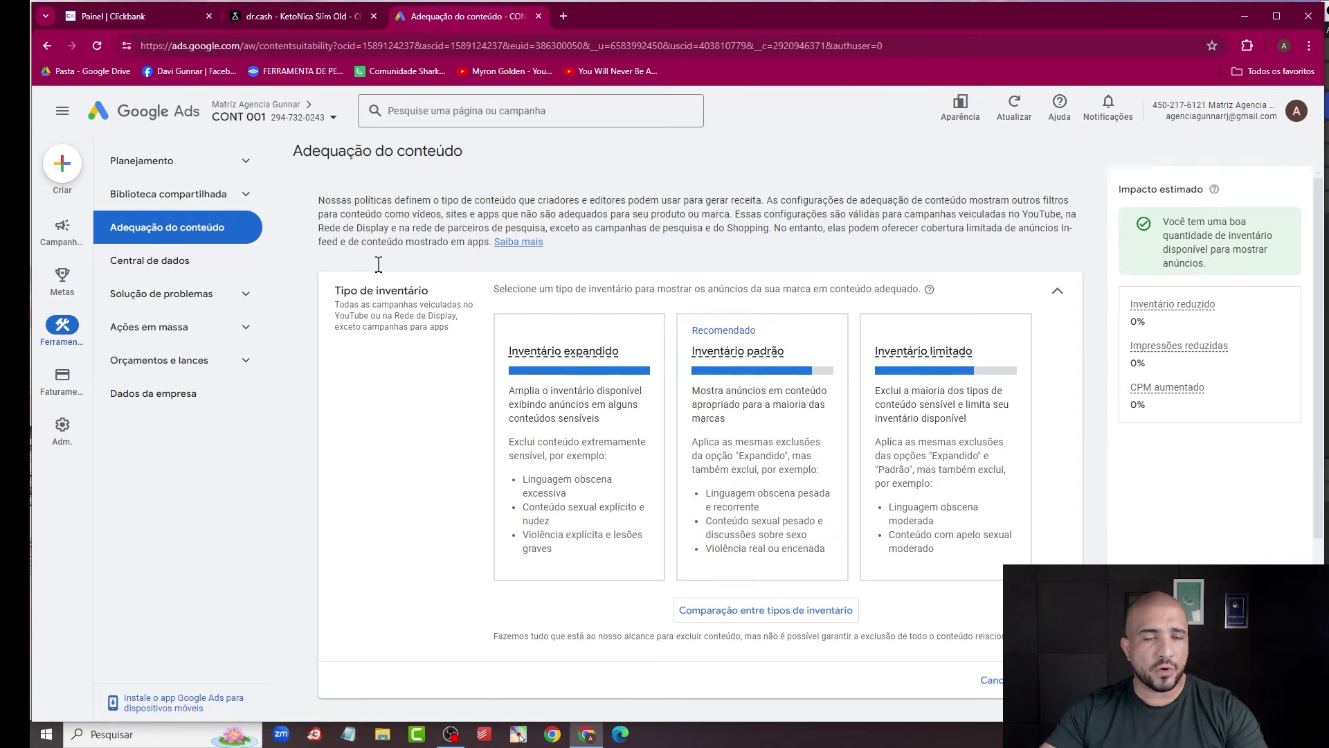
scroll(808, 421, "down", 4)
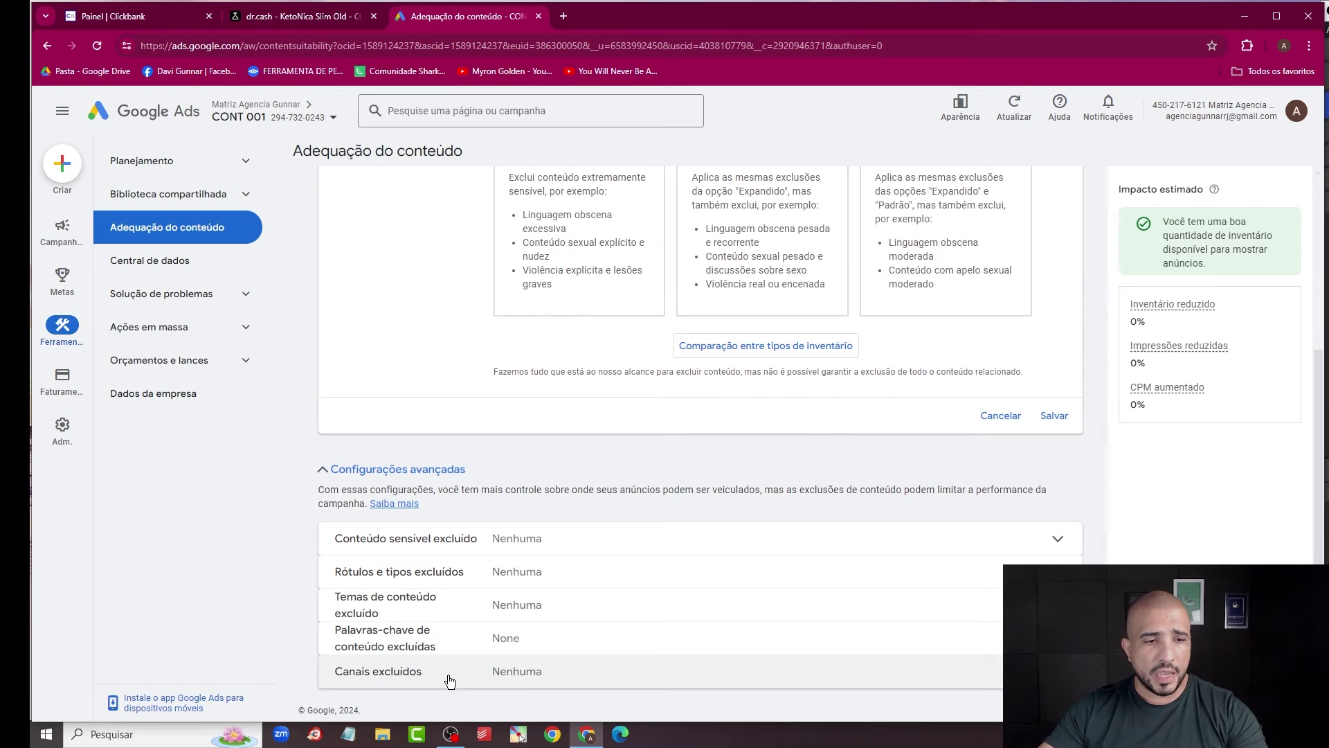
left_click(580, 682)
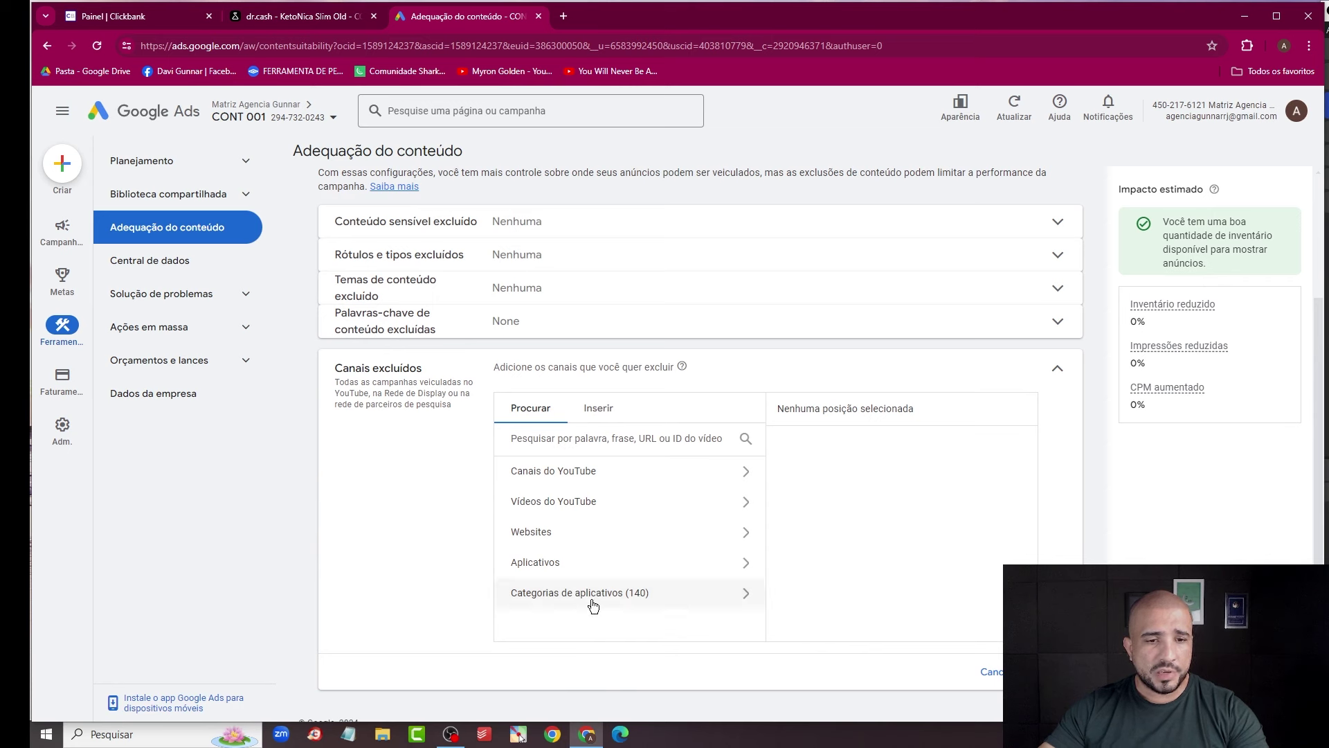
- Exclude the Apple App Store app categories Book, Business, Catalogs, Education, Entertainment and Finance
left_click(598, 607)
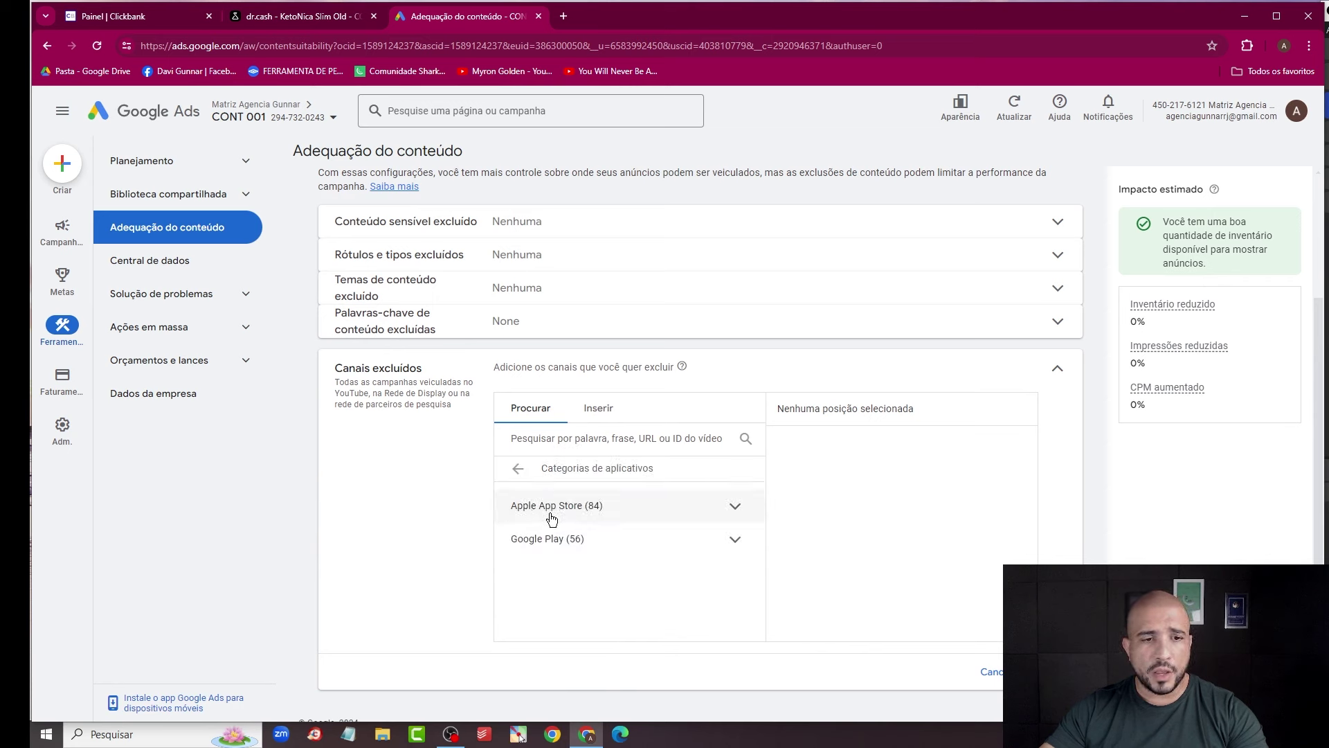
left_click(600, 513)
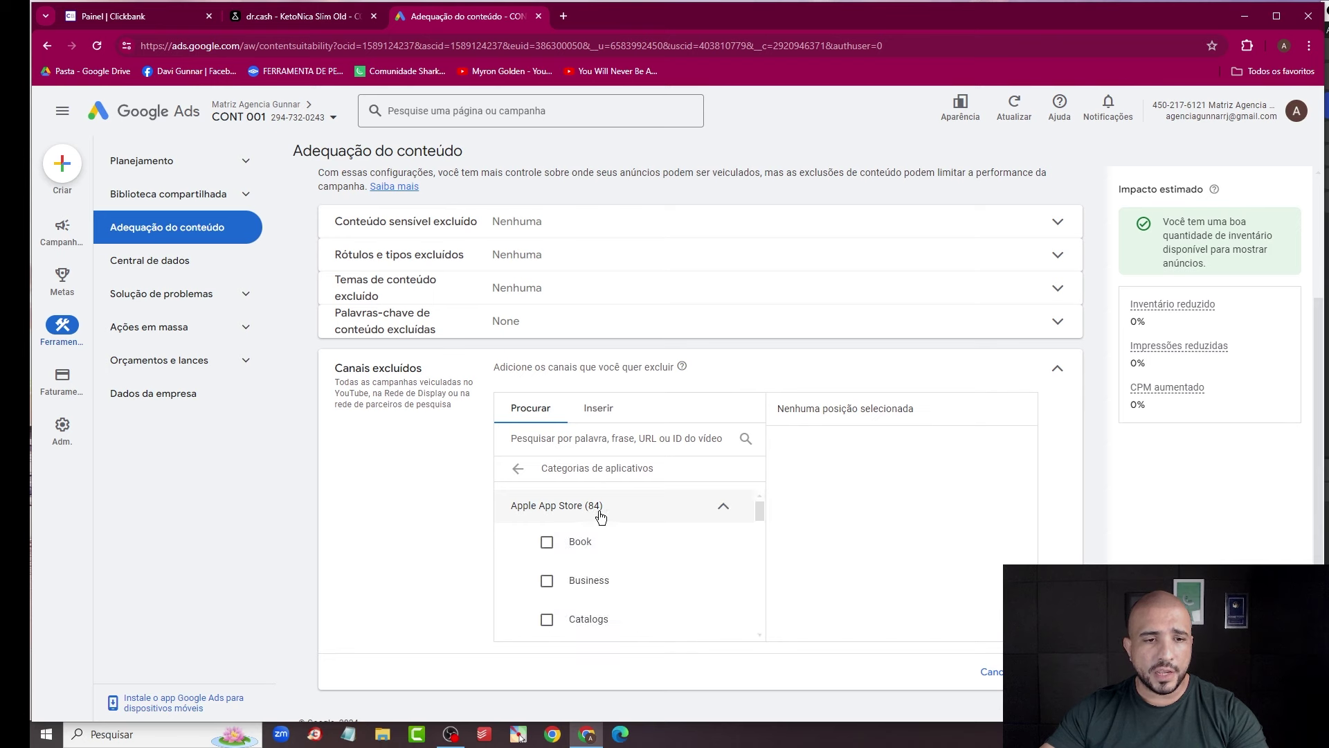
scroll(593, 542, "down", 1)
scroll(582, 545, "up", 1)
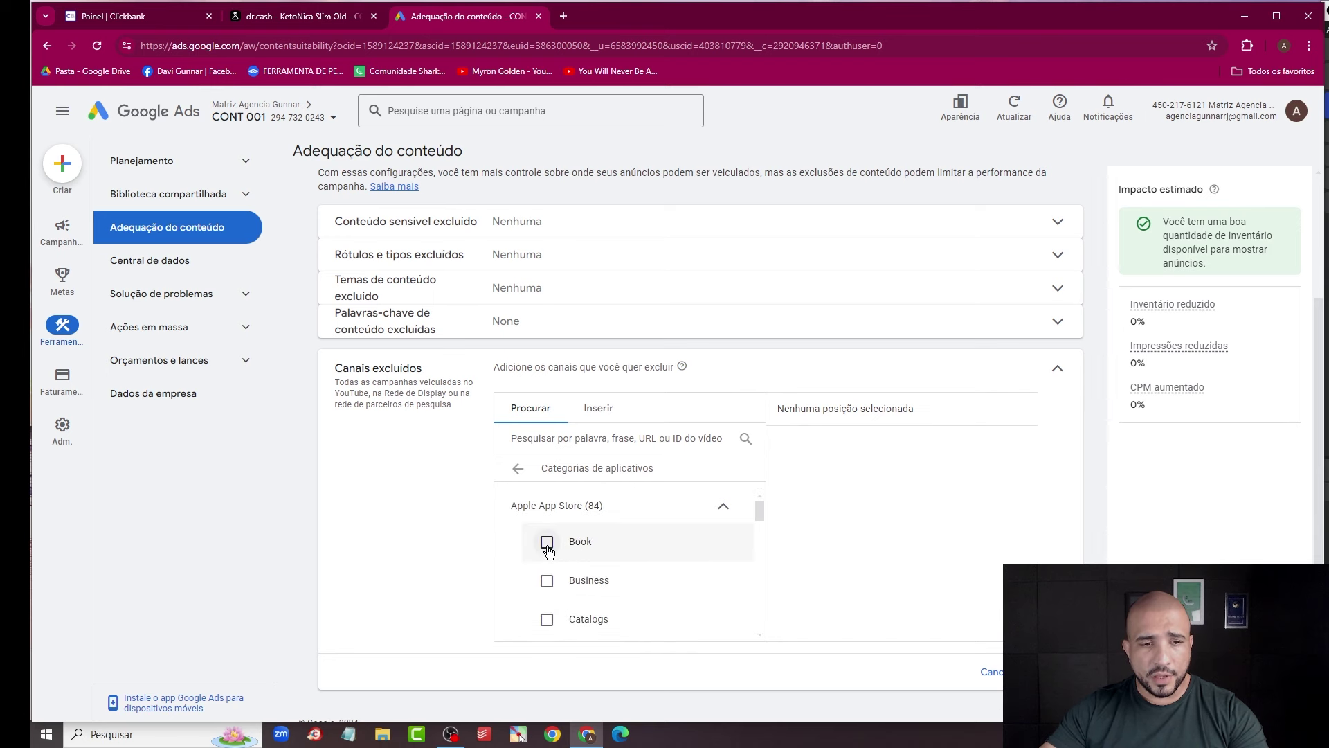
left_click(547, 542)
left_click(547, 580)
left_click(547, 619)
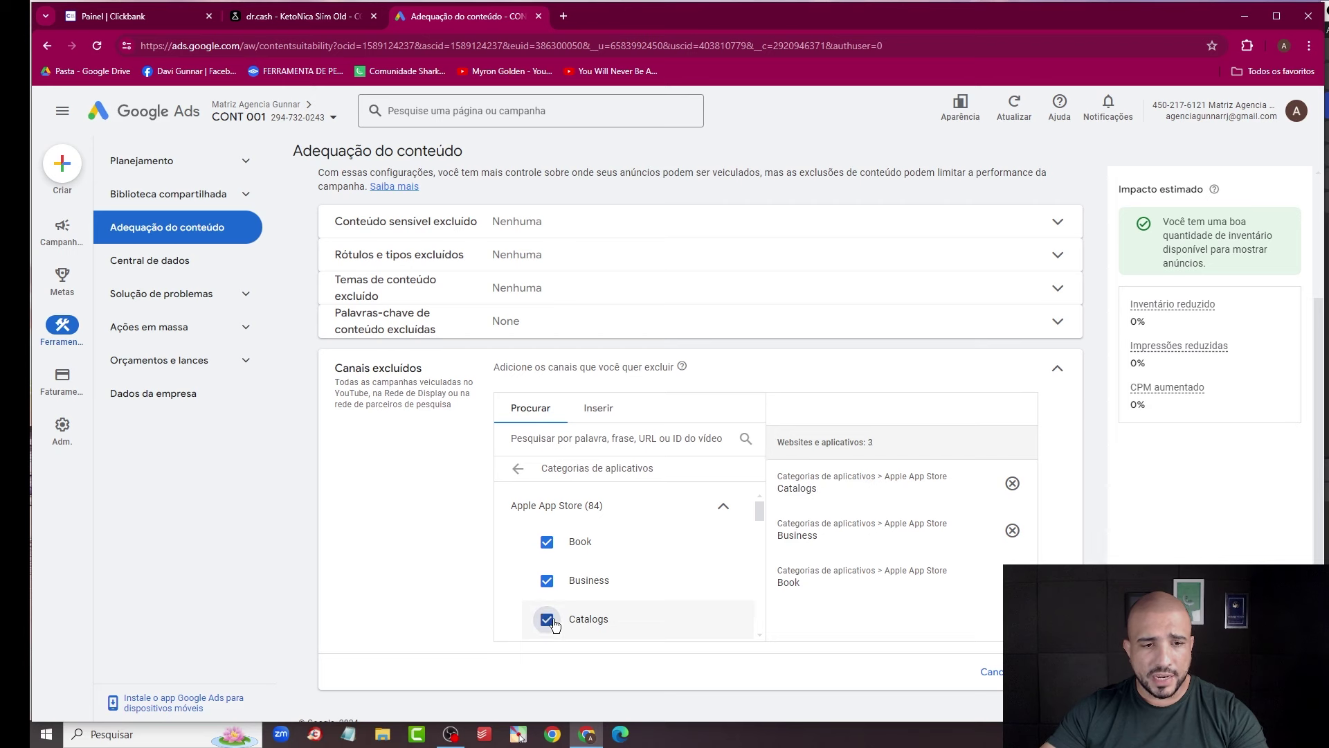
scroll(547, 623, "down", 1)
left_click(547, 589)
left_click(547, 627)
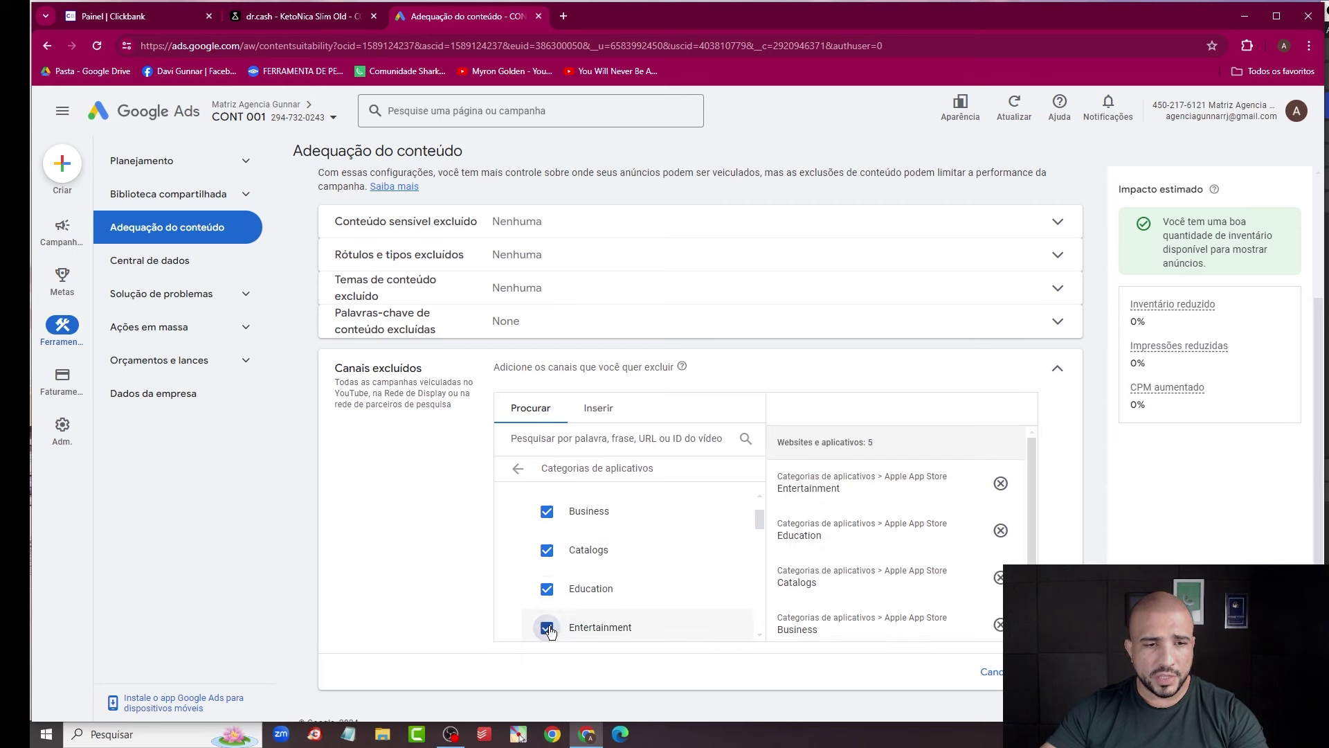
scroll(547, 609, "down", 1)
left_click(547, 597)
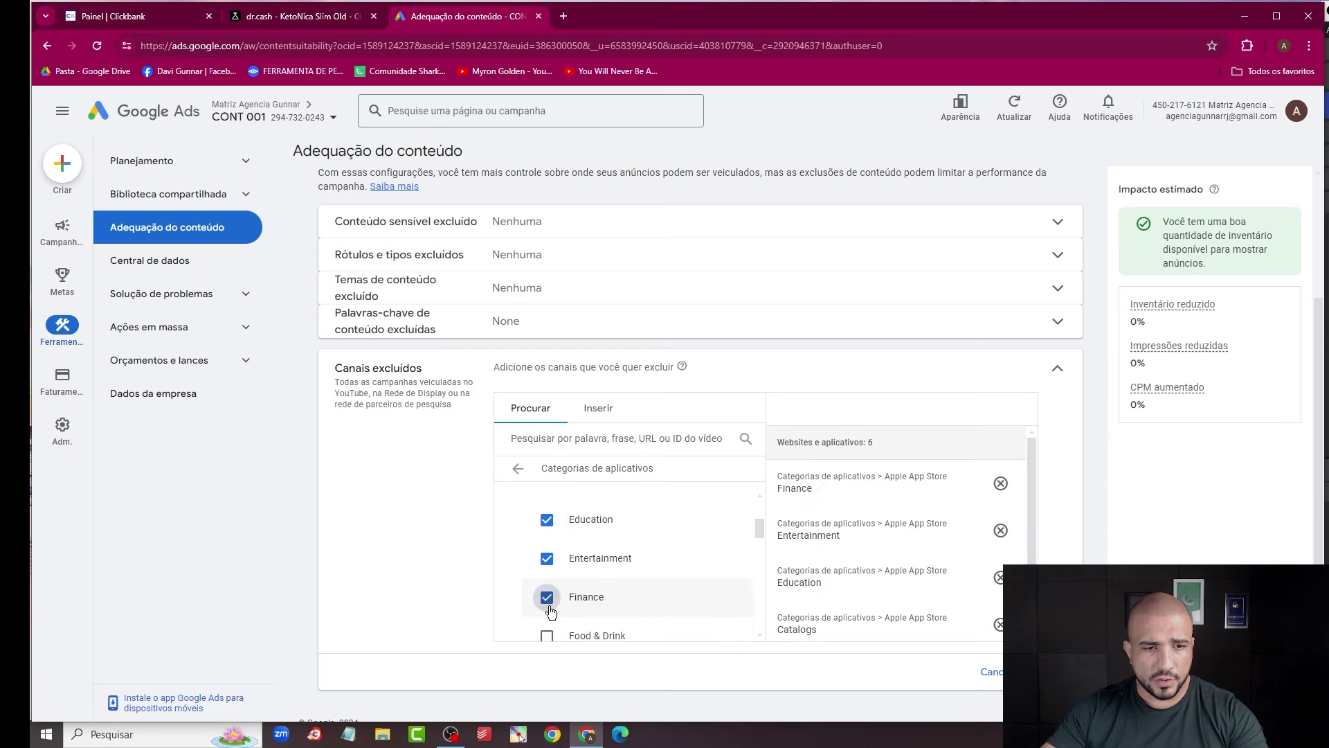
- Exclude the Google Play app categories Arte e design, Beleza, Bibliotecas e demos and Casa e decoração
left_click(519, 468)
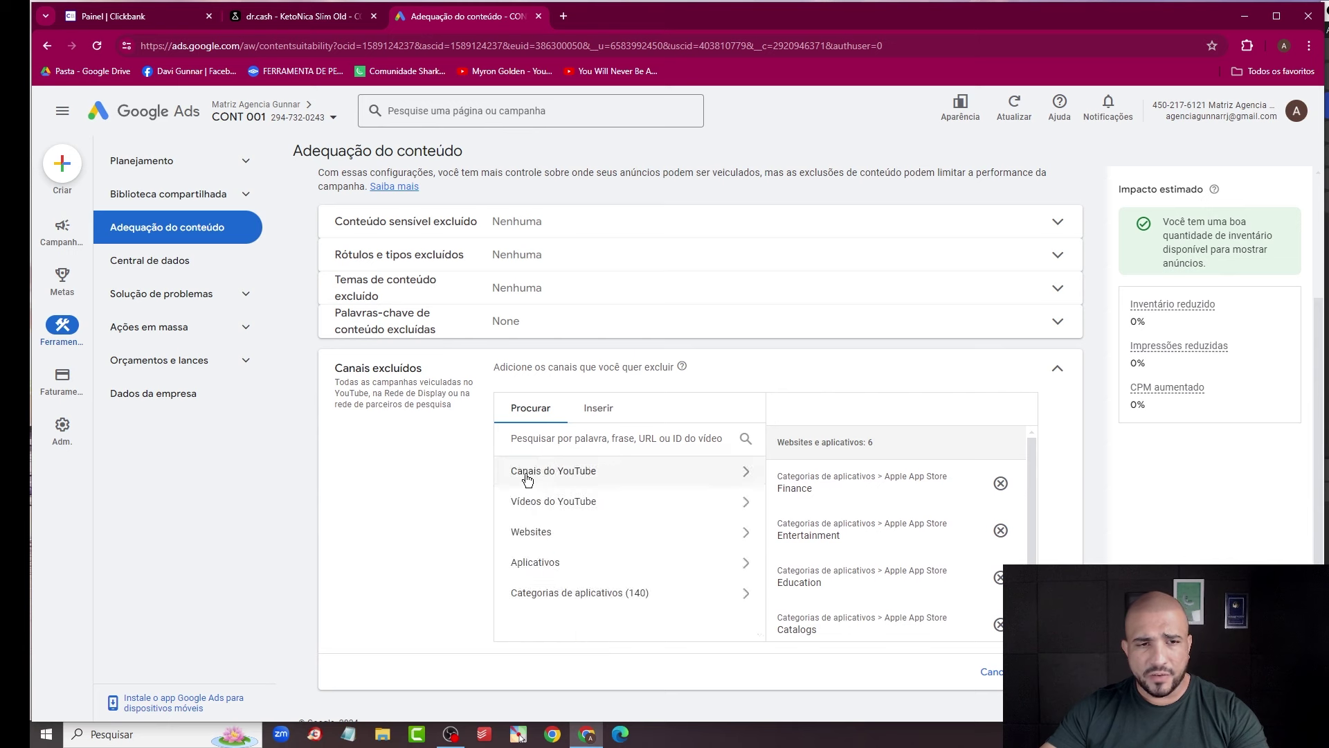
left_click(592, 599)
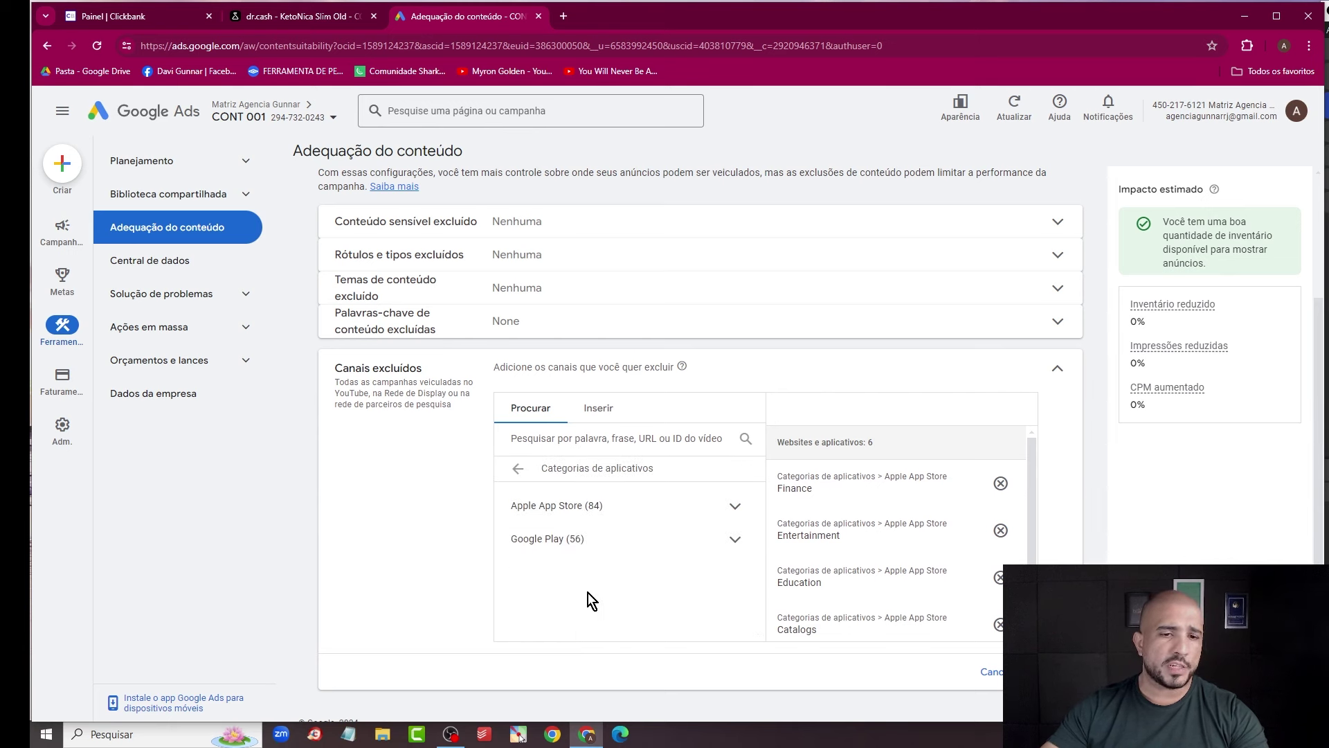
left_click(564, 547)
left_click(547, 575)
left_click(547, 615)
scroll(550, 613, "down", 1)
left_click(547, 583)
left_click(547, 622)
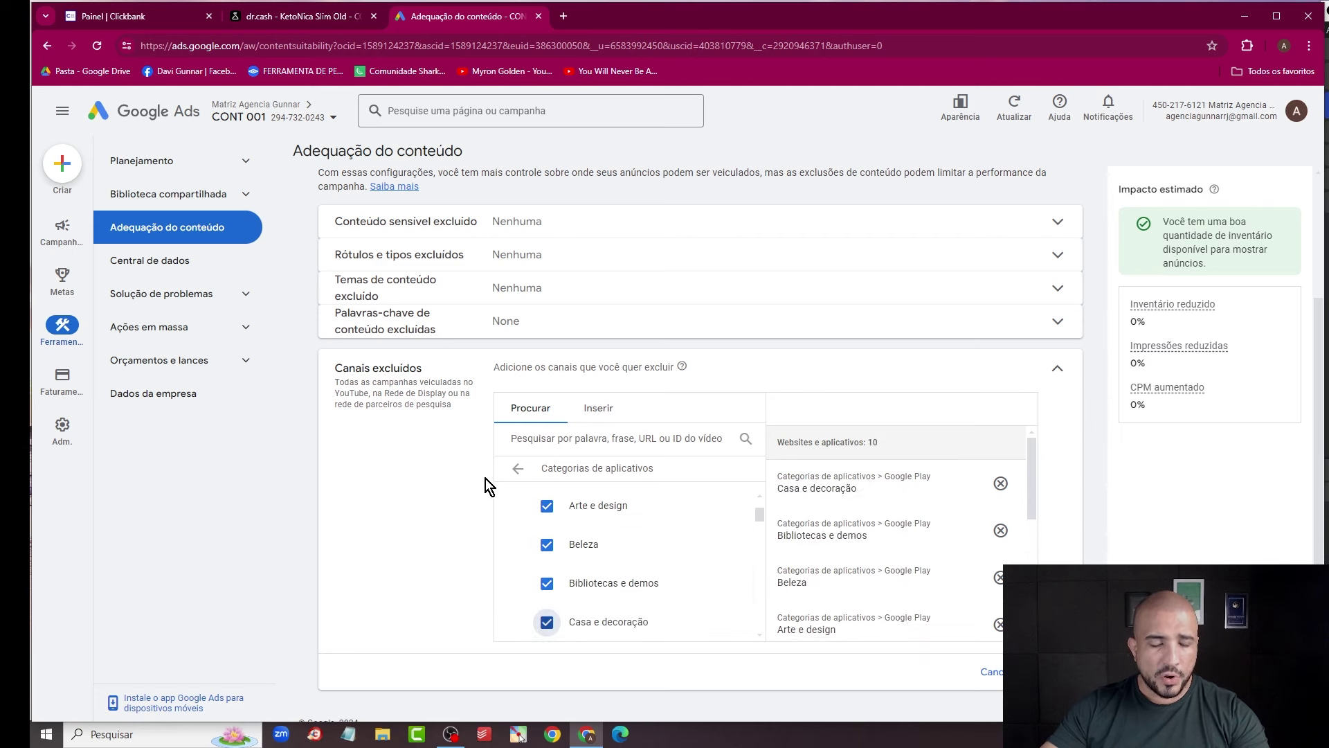